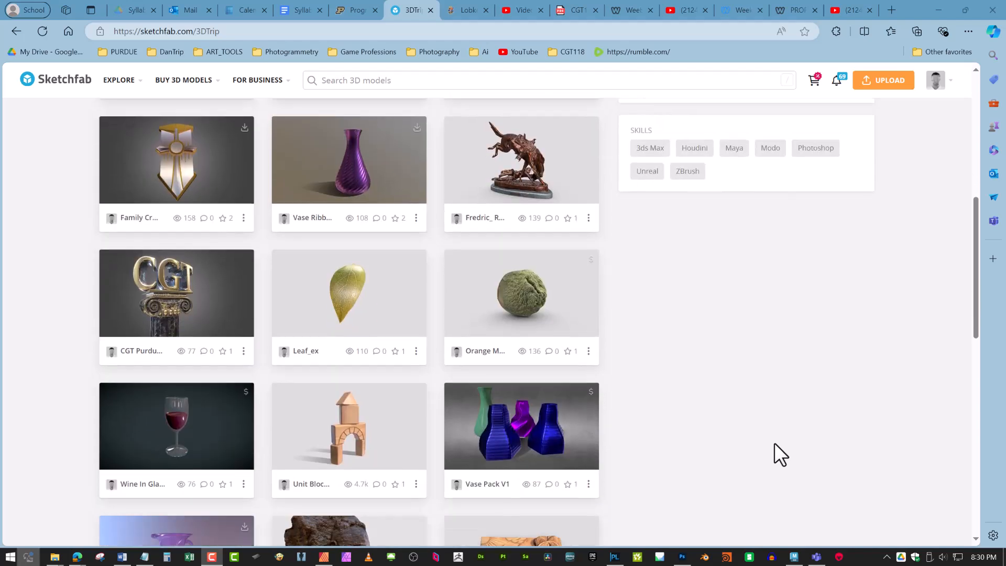
Look through the profile's 3D models, open the Spinosaurus model and view it from other angles.
scroll(734, 438, down, 2)
scroll(733, 438, down, 3)
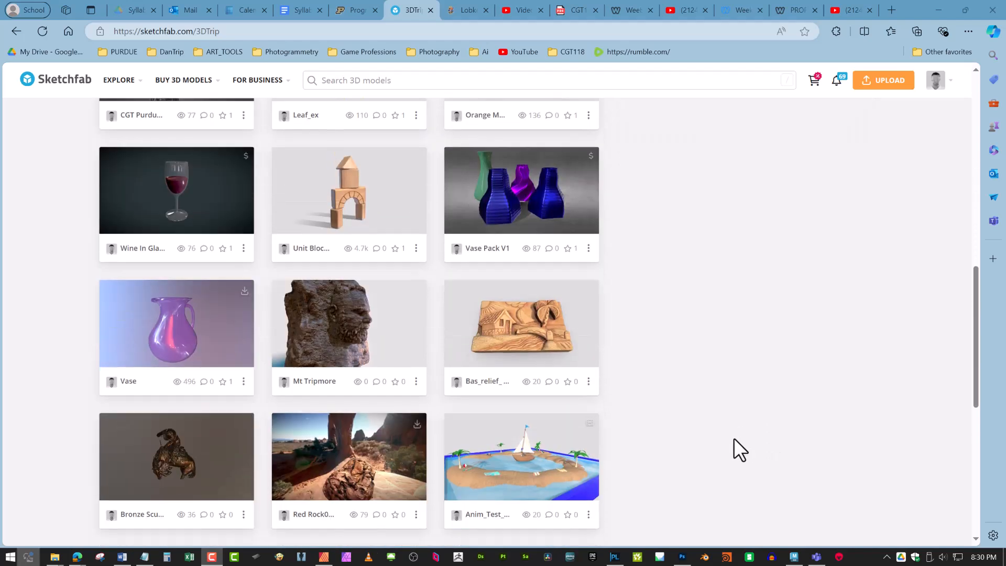
scroll(733, 414, up, 4)
scroll(734, 414, up, 5)
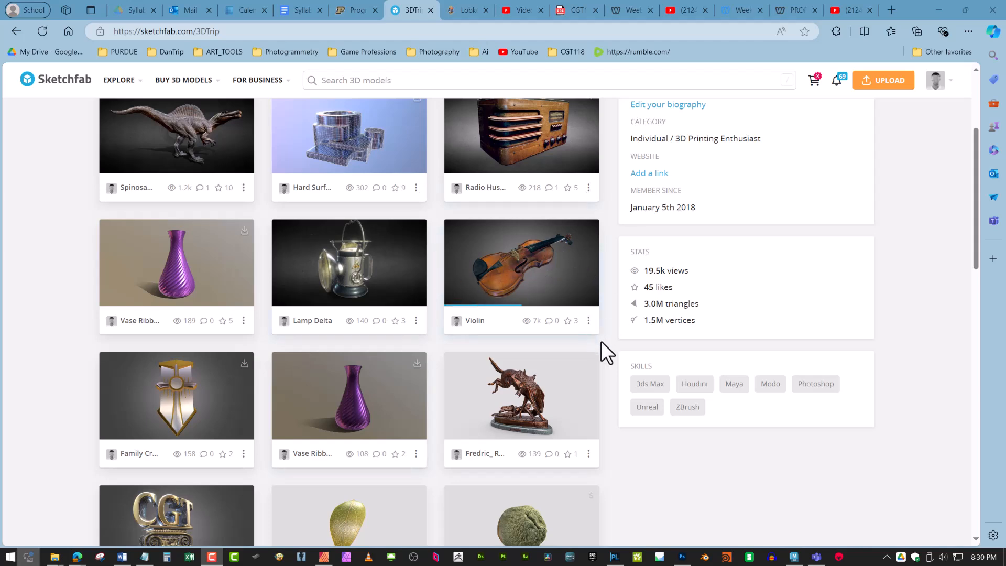
scroll(602, 340, up, 3)
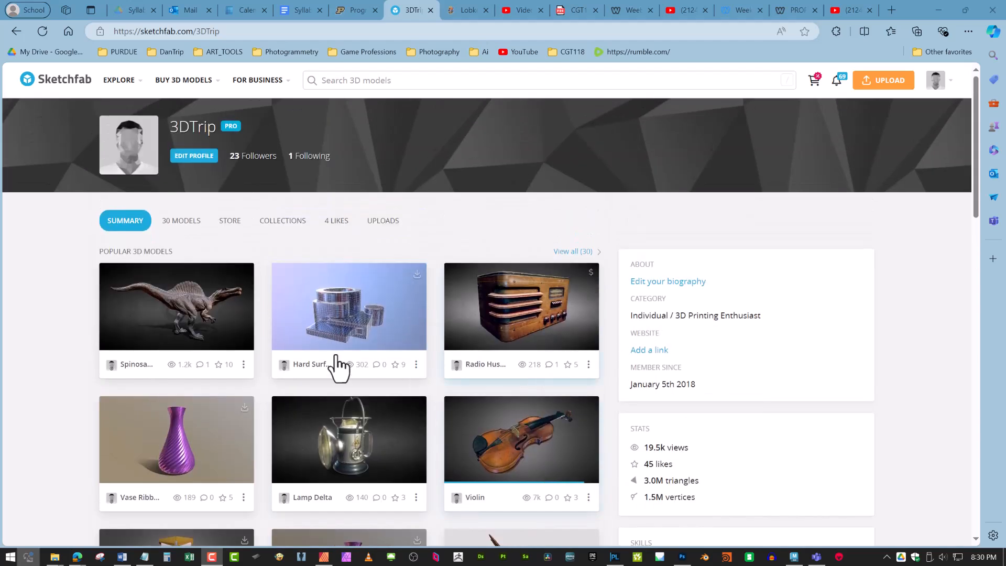
click(198, 294)
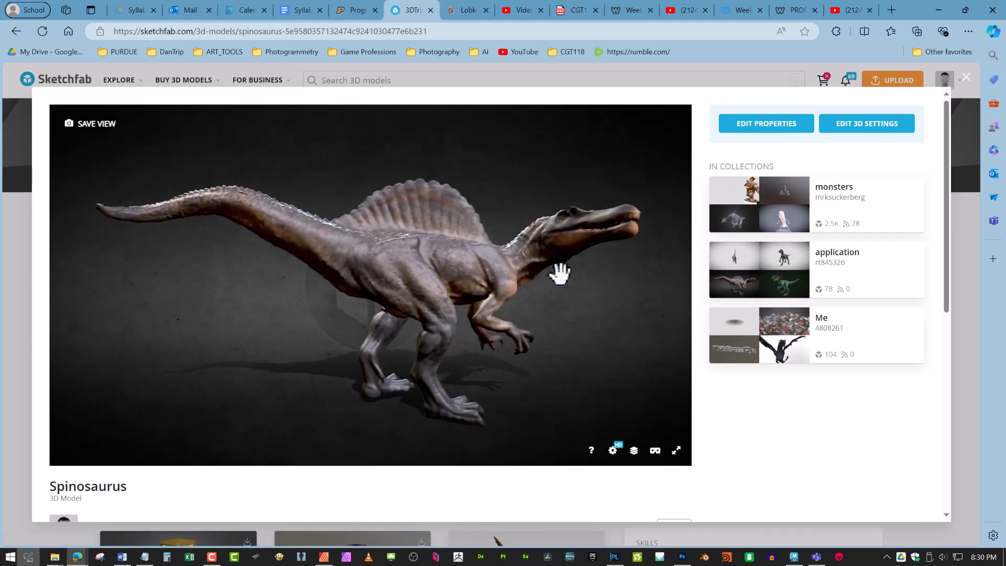
drag(529, 279, 425, 288)
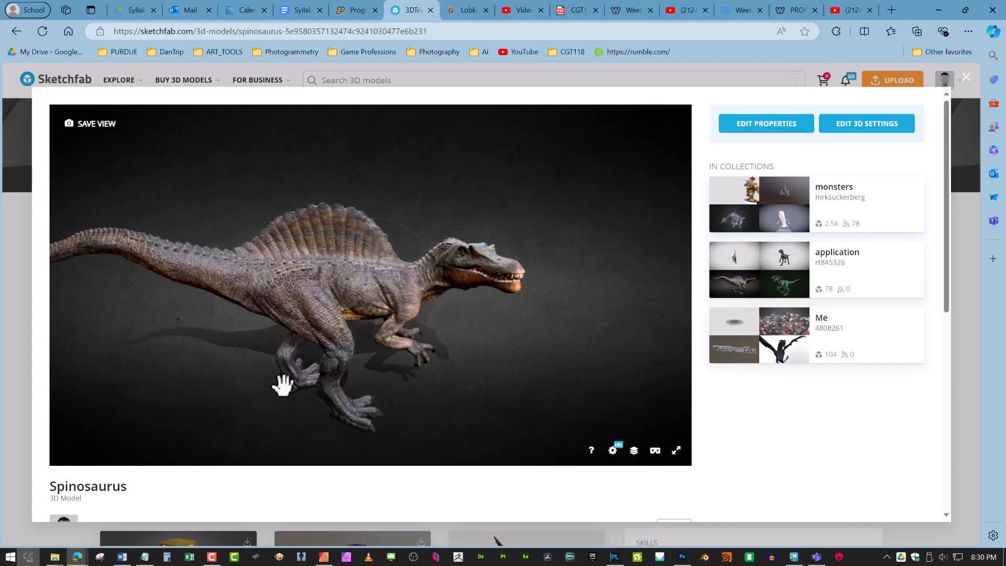
drag(281, 382, 282, 452)
Copy the Spinosaurus model's embed code with the fixed size of 640 x 480 turned on.
scroll(286, 482, down, 5)
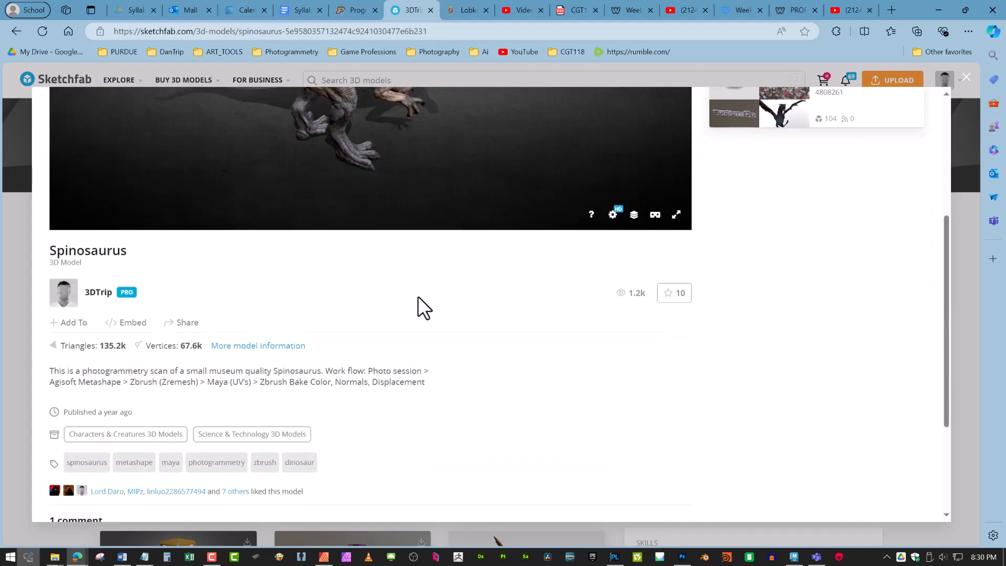
click(133, 324)
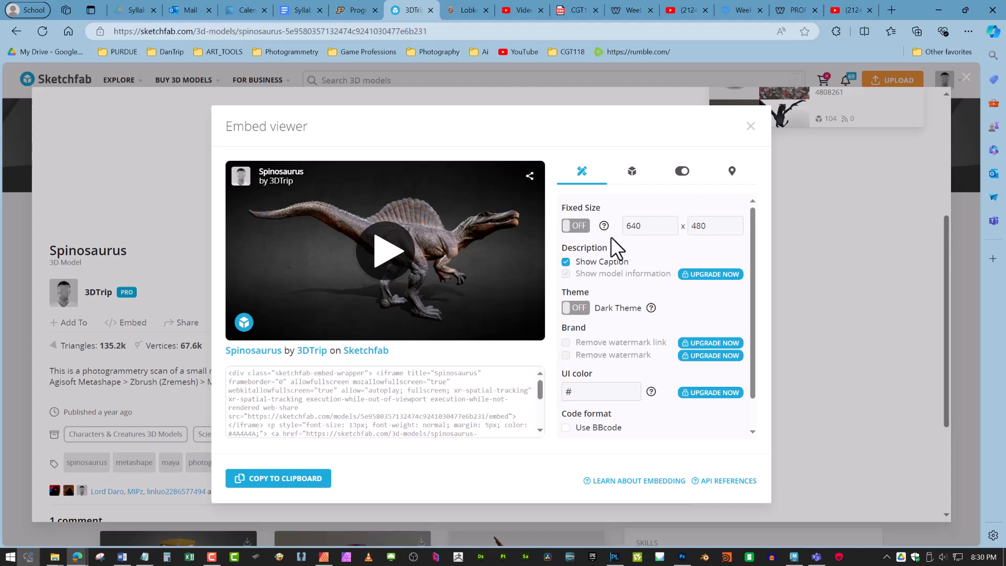
click(566, 227)
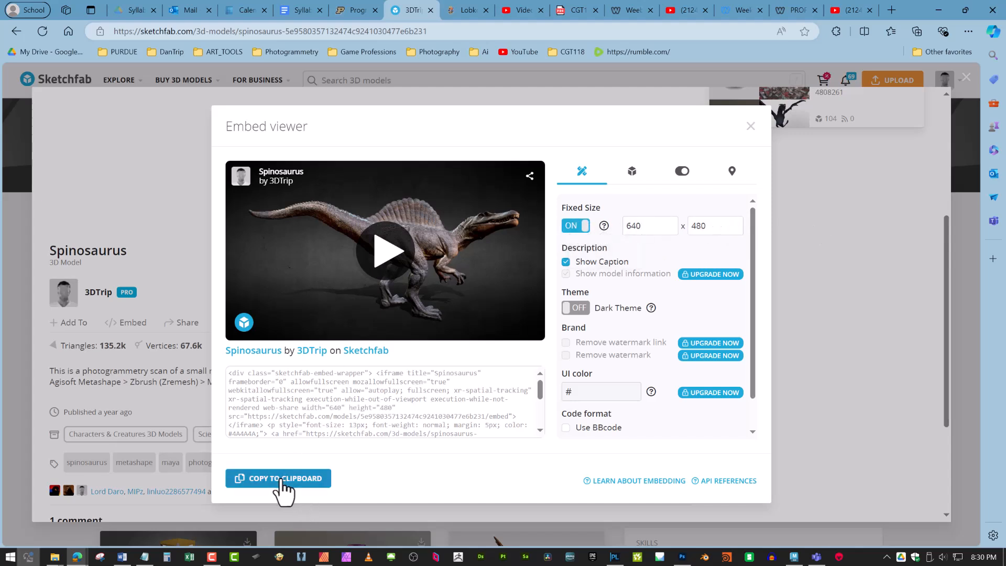
click(303, 482)
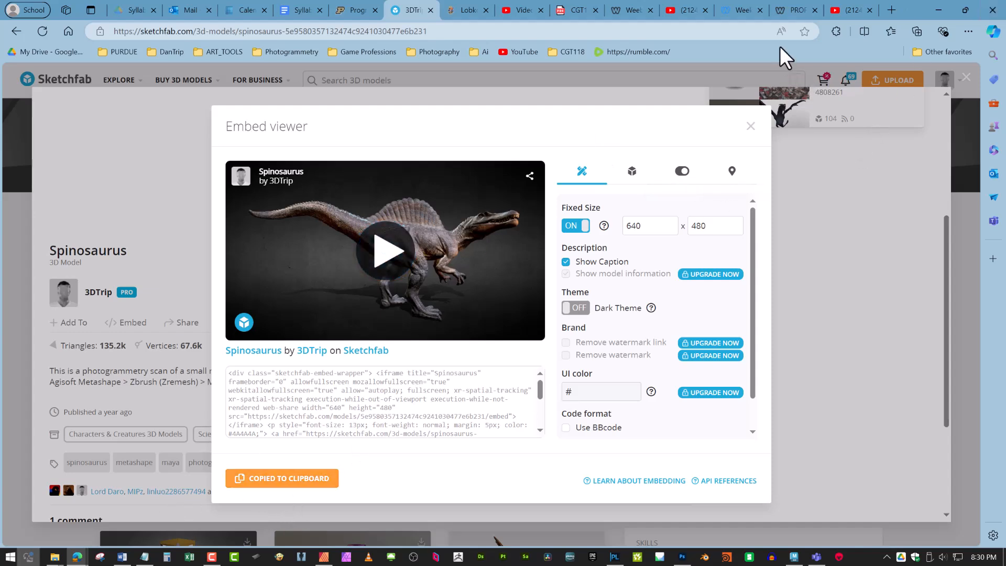
Switch to the Weebly editor and add an Embed Code element between the Weekly Objectives text and the Website Building video.
click(794, 12)
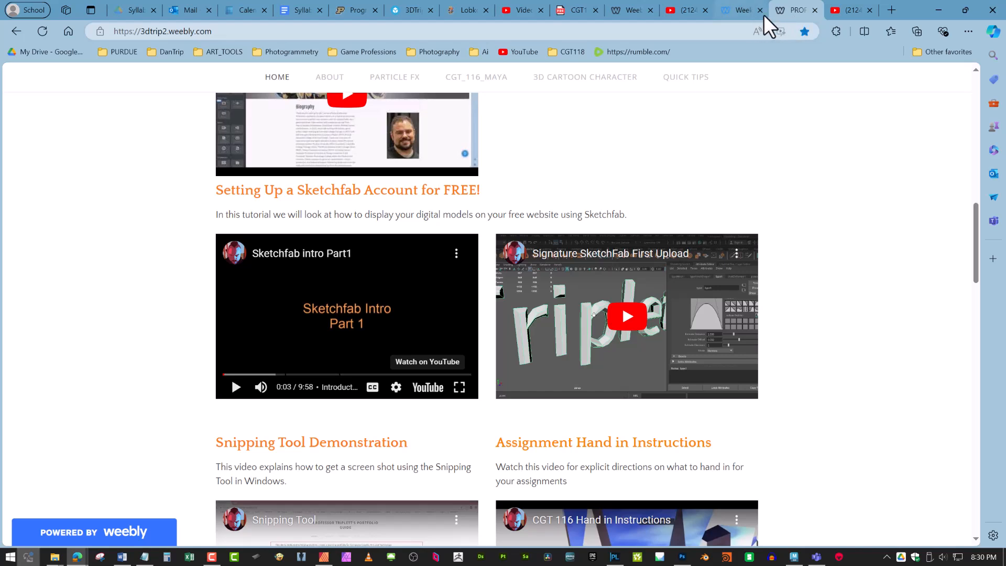
click(640, 15)
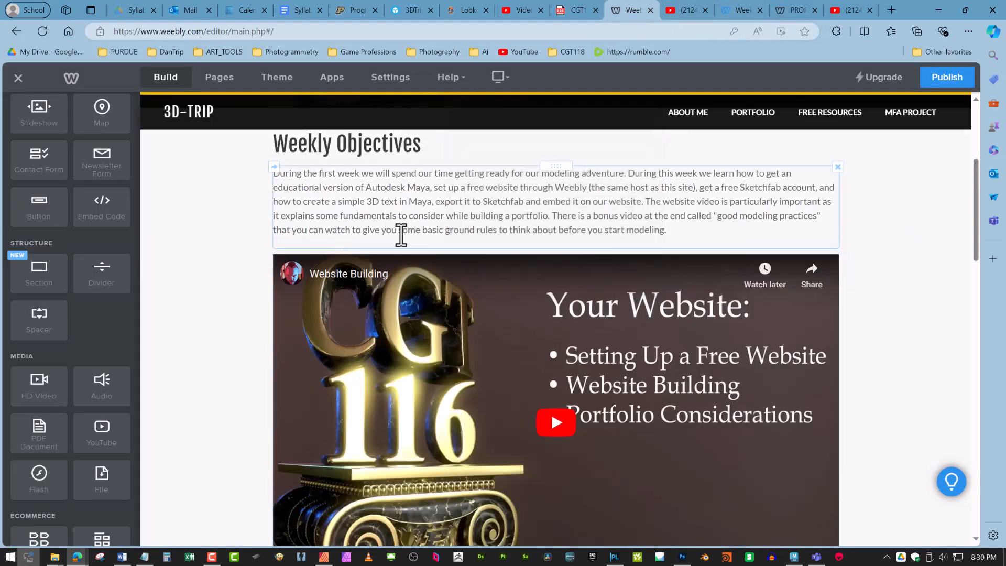
scroll(103, 466, down, 2)
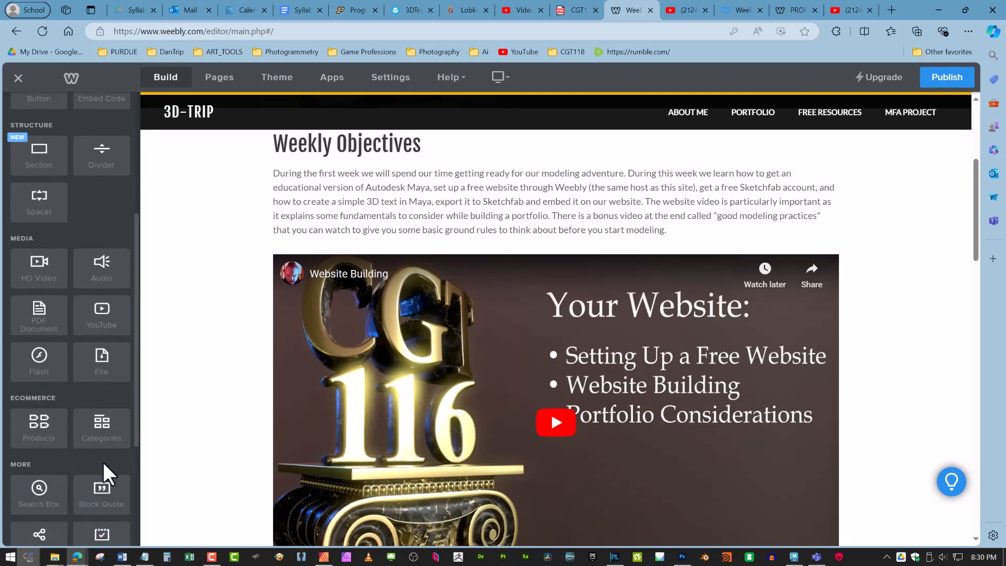
scroll(76, 251, up, 2)
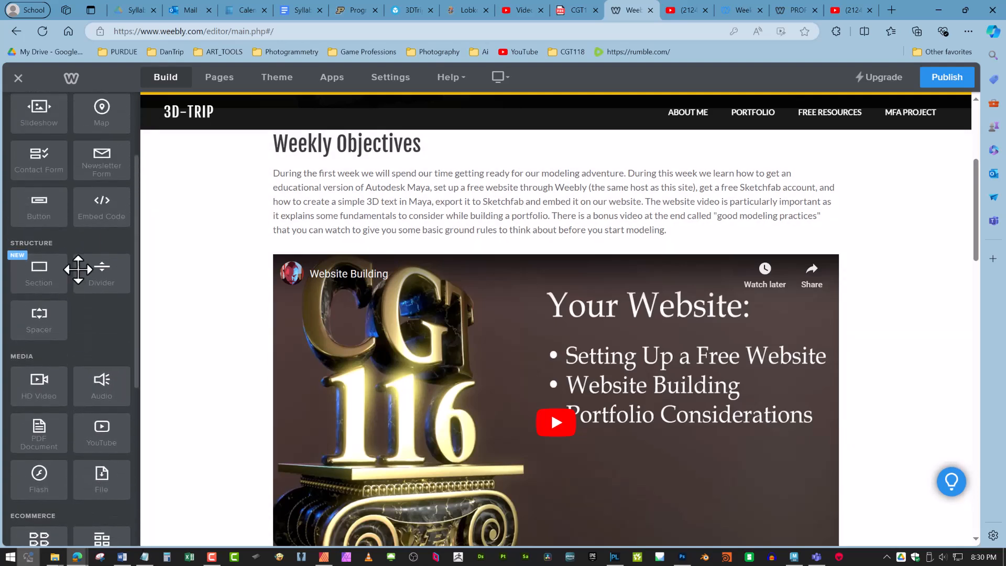
drag(112, 213, 470, 388)
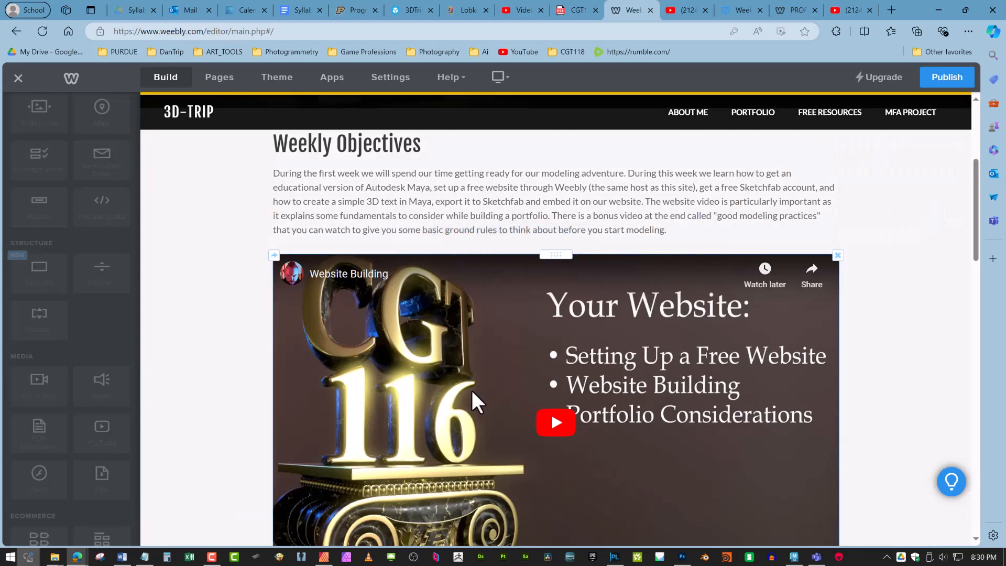
Paste the copied Spinosaurus embed code into the new element's custom HTML.
click(496, 263)
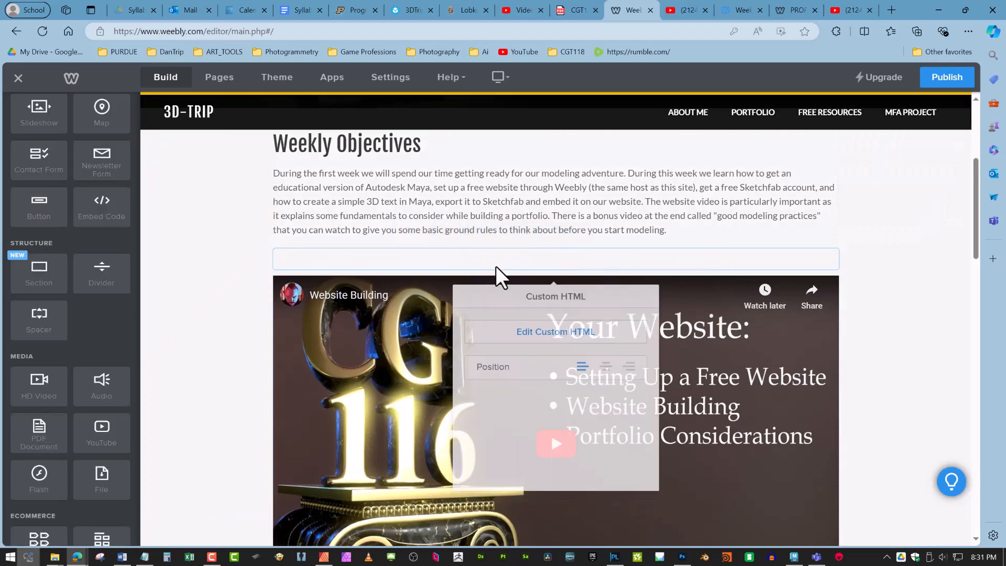
click(556, 330)
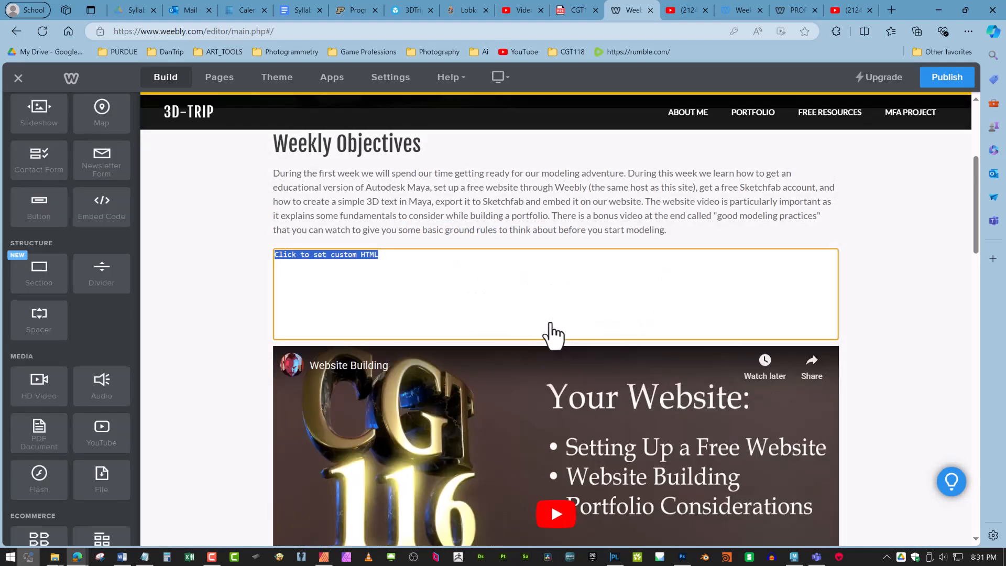
key(ctrl+v)
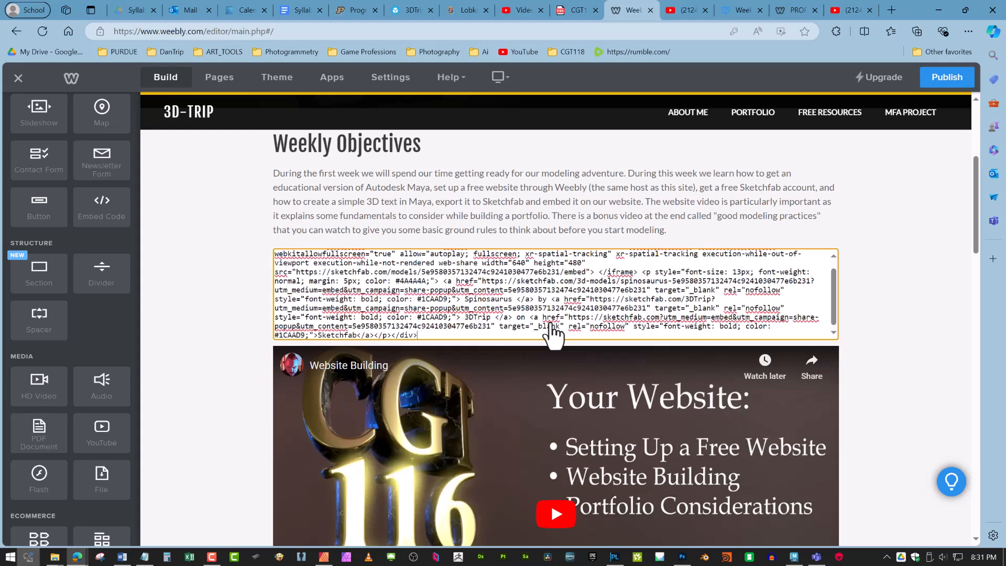
click(885, 282)
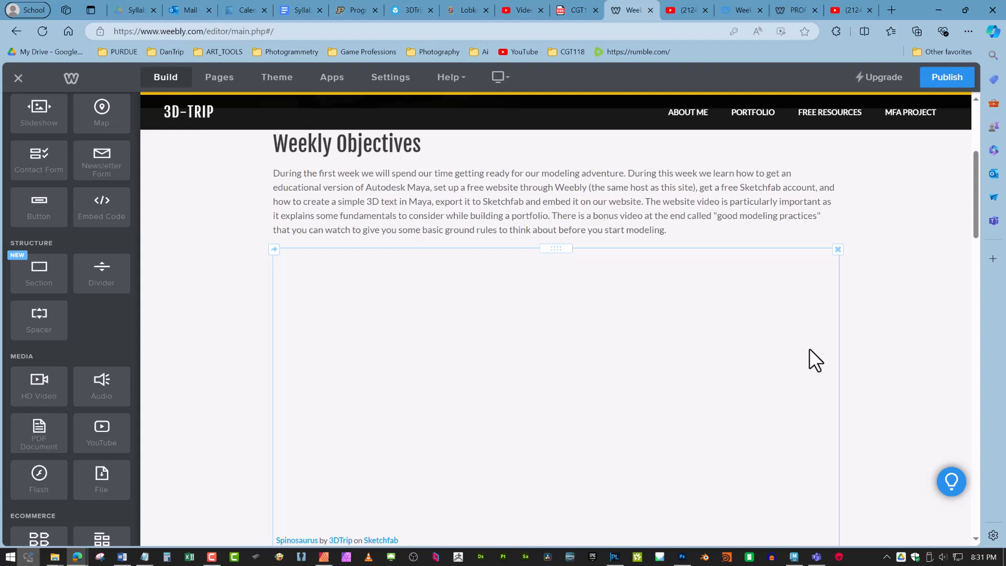
Start the embedded Spinosaurus viewer, rotate the model and review its placement on the Week 1 page.
scroll(640, 402, down, 2)
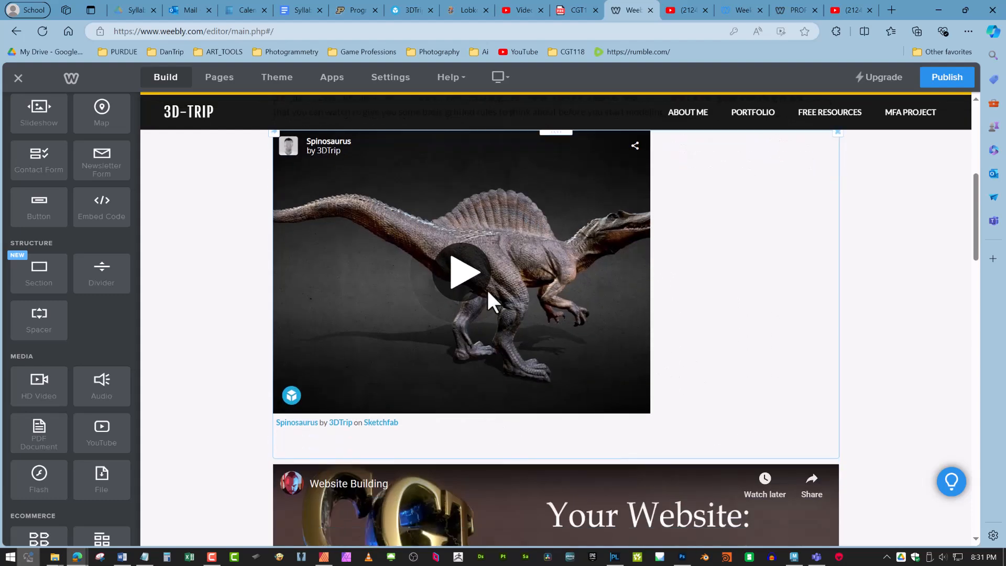
click(465, 269)
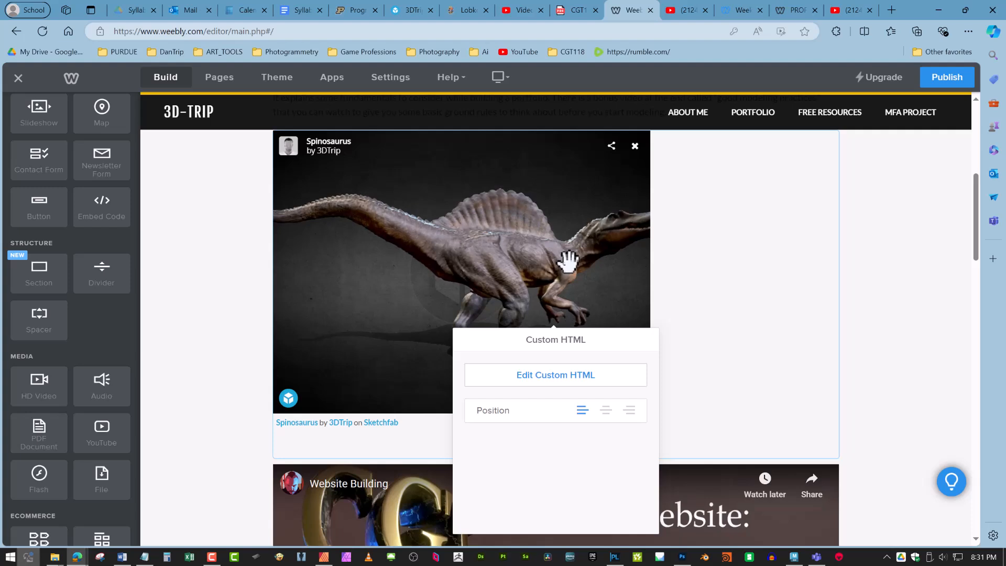
mouse_move(566, 265)
mouse_down()
mouse_move(443, 273)
mouse_move(438, 229)
mouse_move(555, 274)
mouse_move(517, 271)
mouse_move(525, 254)
mouse_up()
mouse_move(824, 127)
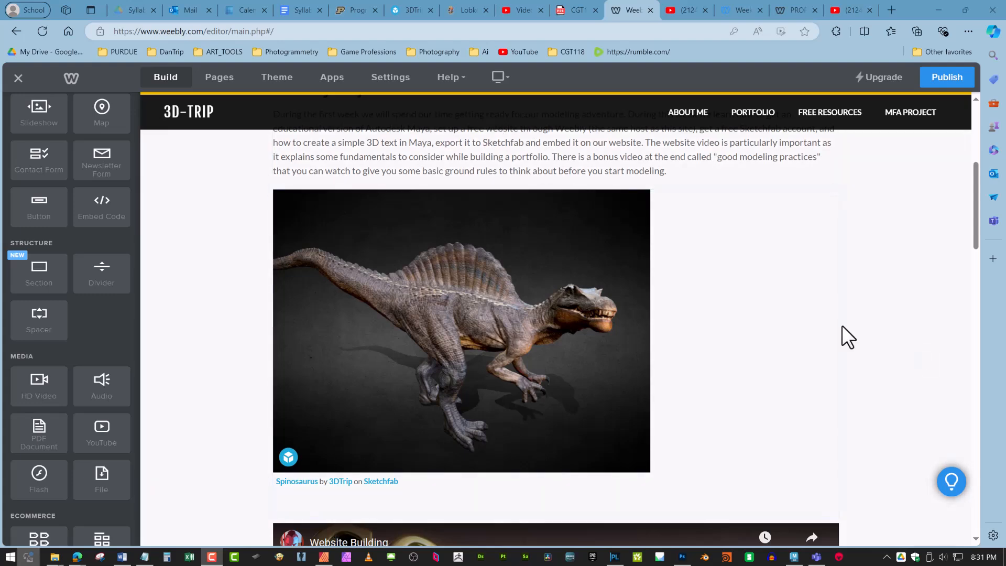
scroll(879, 319, up, 3)
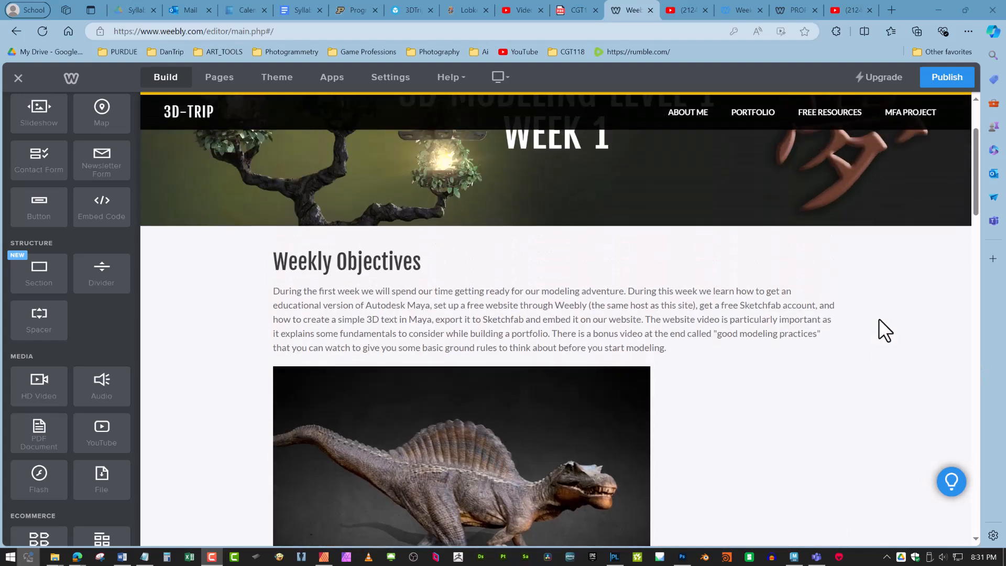
scroll(879, 319, down, 10)
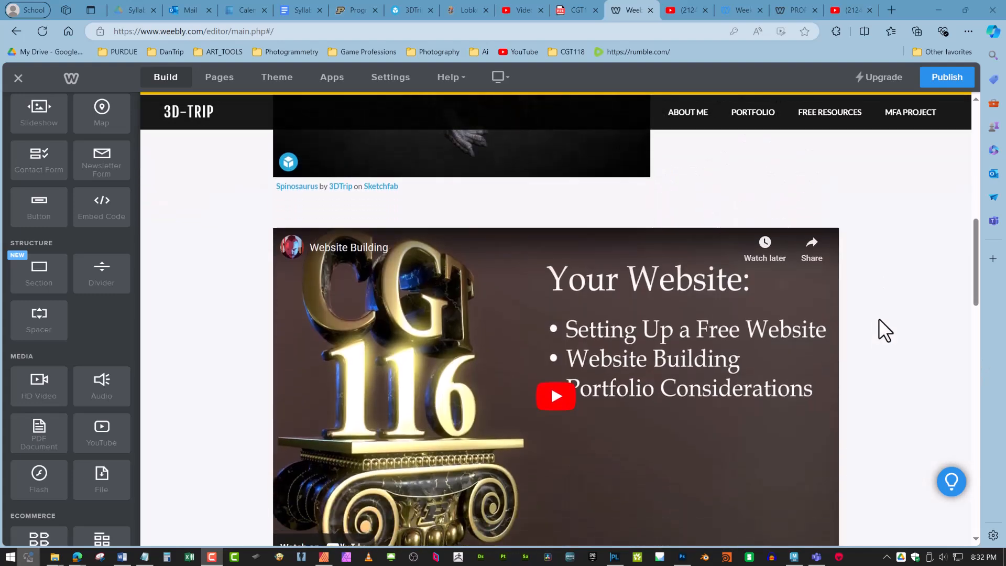
scroll(888, 318, up, 2)
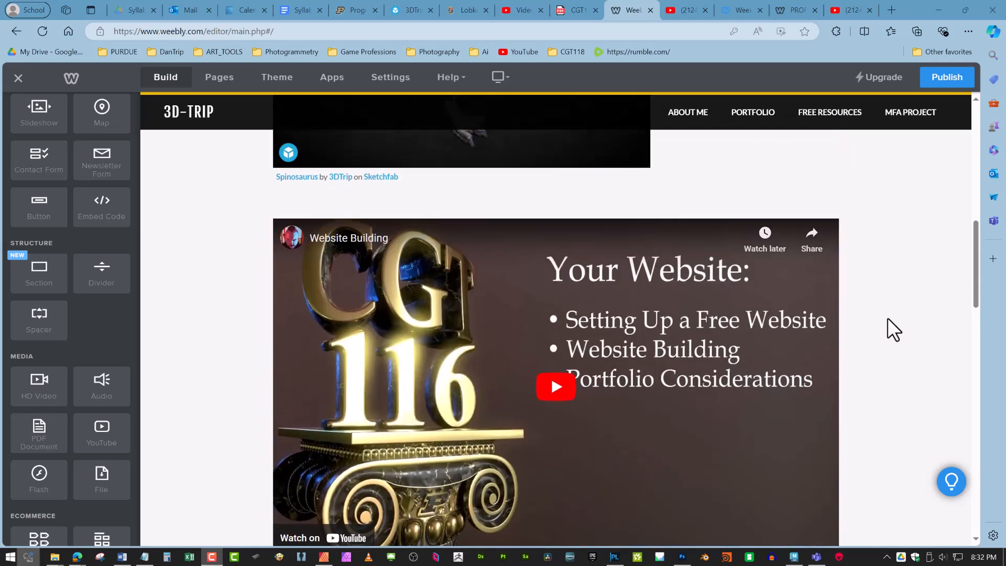
scroll(913, 314, up, 4)
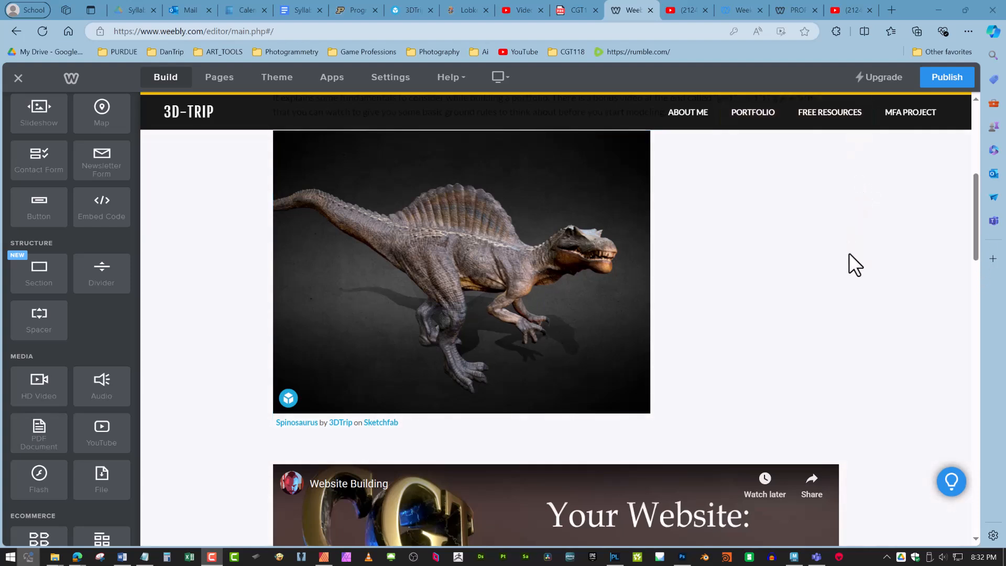
Switch back to Sketchfab, close the embed viewer and open the Spinosaurus model's properties.
click(408, 15)
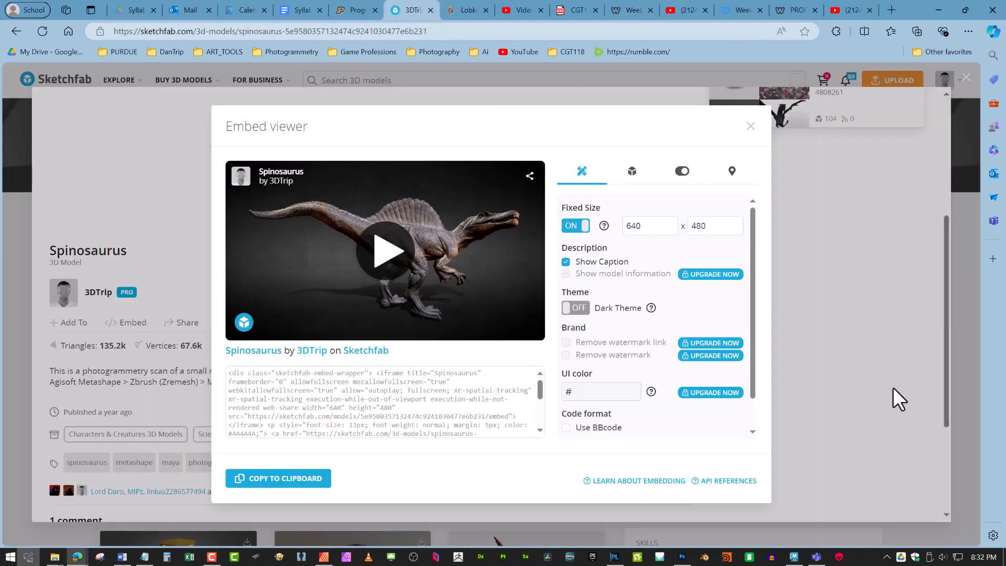
click(750, 127)
scroll(486, 350, up, 5)
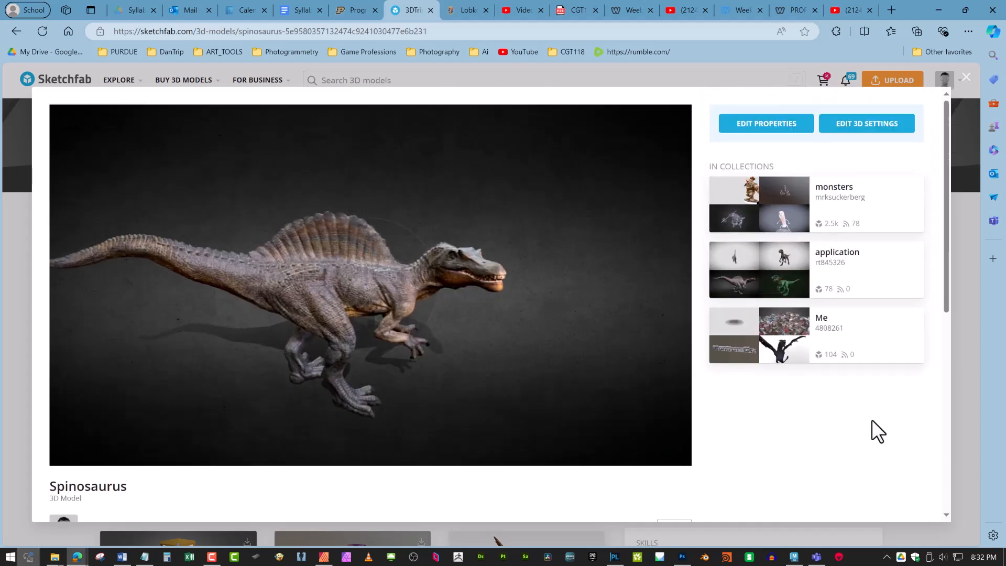
click(783, 124)
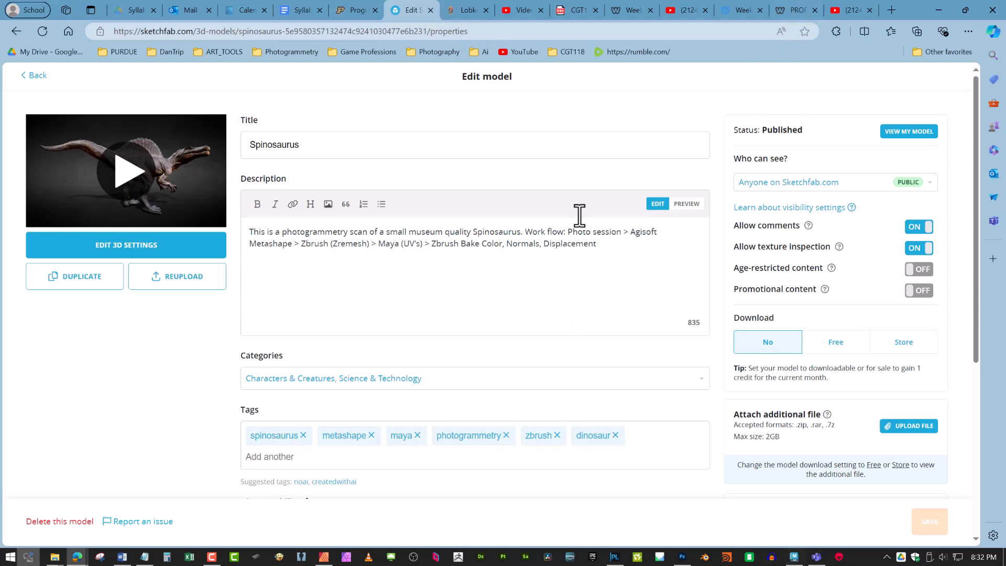
Leave the model's properties, return to the profile page and log out of the Sketchfab account.
click(41, 75)
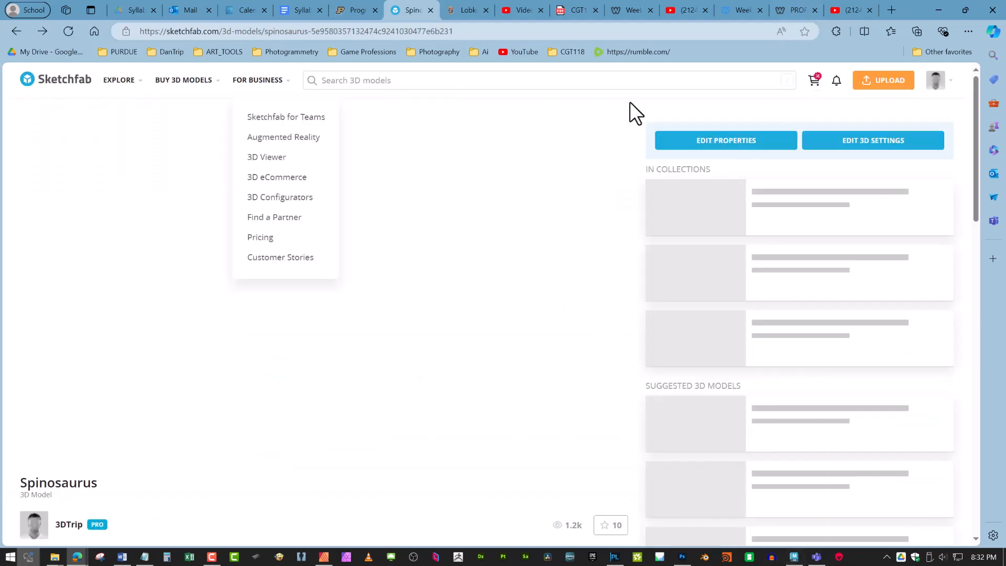
mouse_move(938, 86)
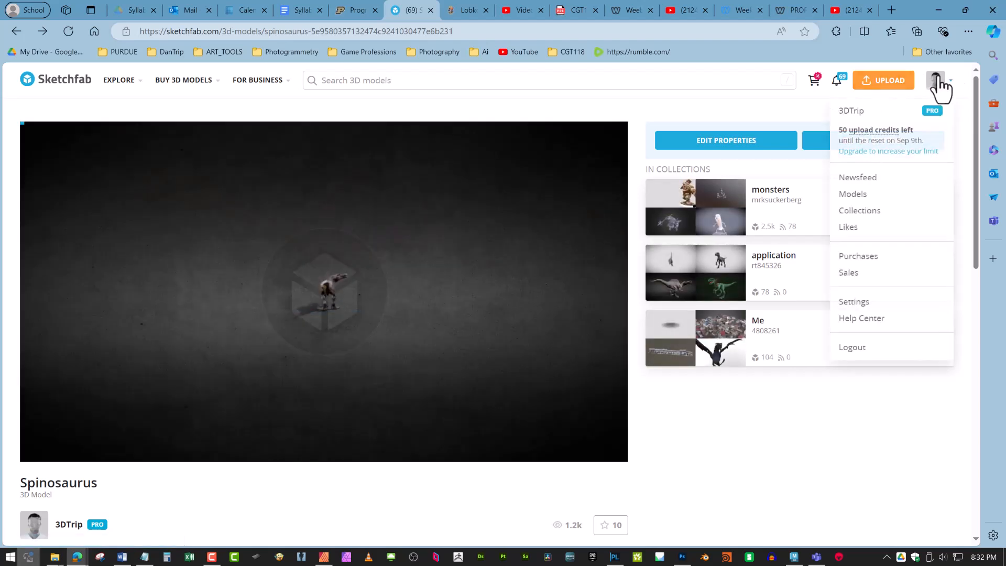
click(919, 100)
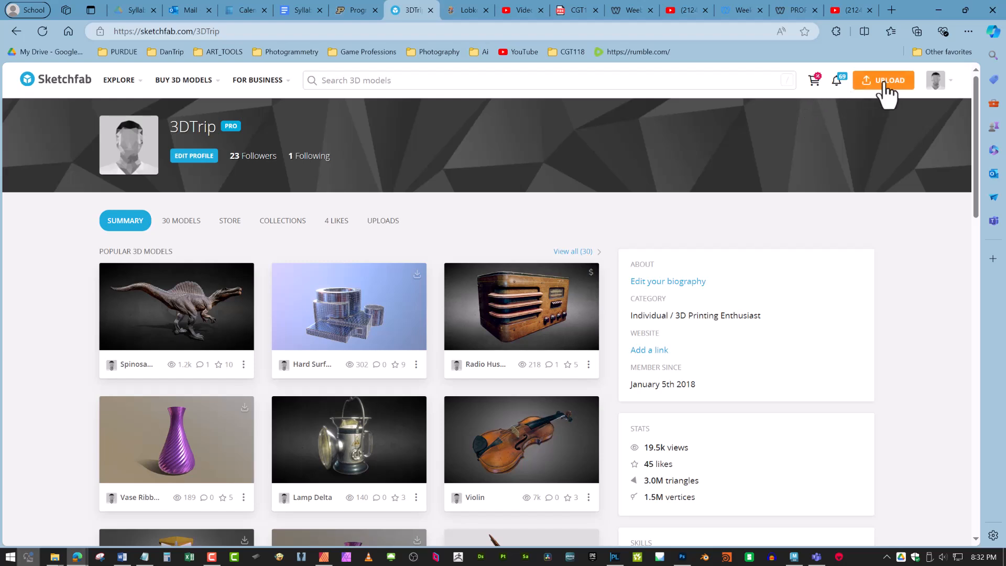
mouse_move(946, 87)
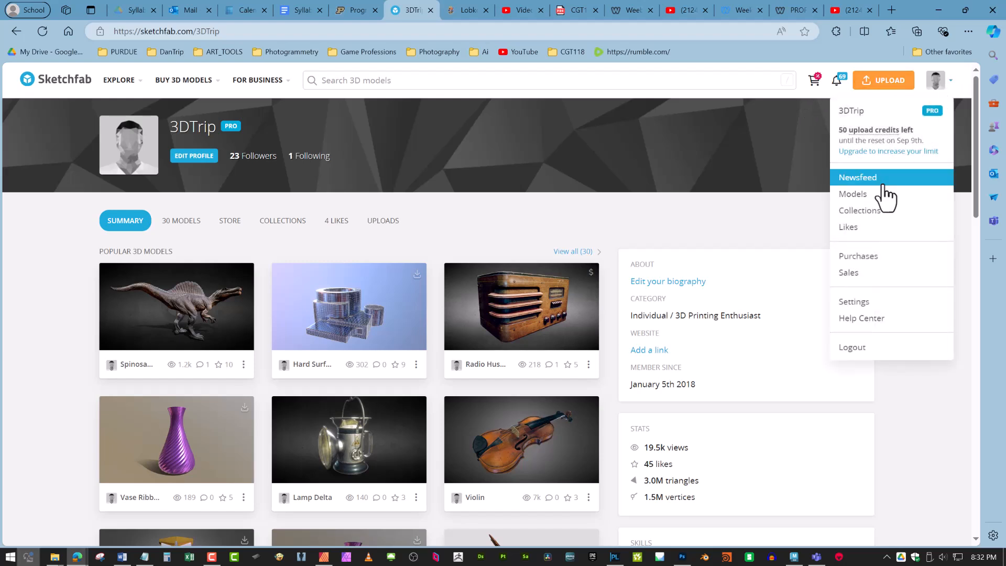
click(864, 347)
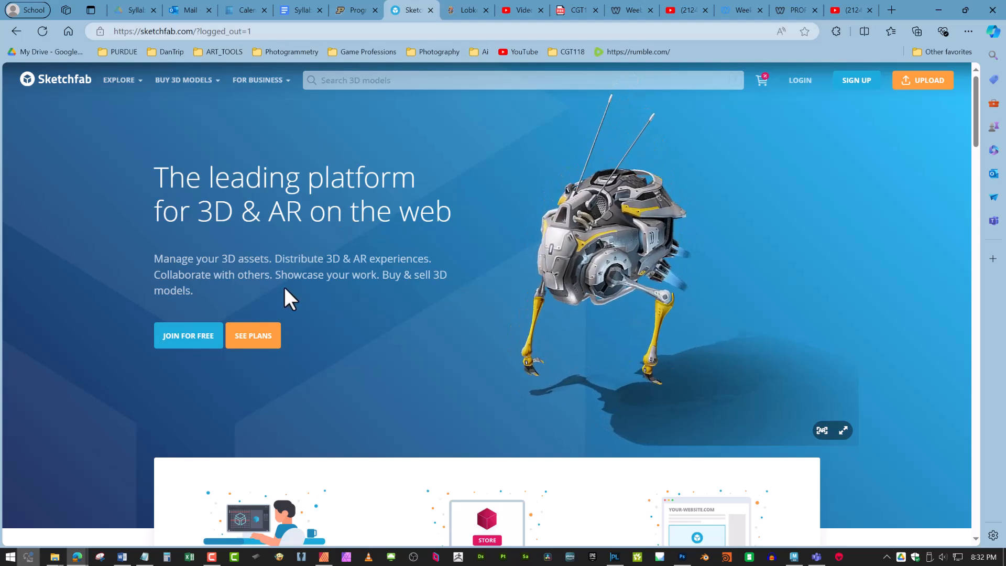
scroll(427, 269, down, 1)
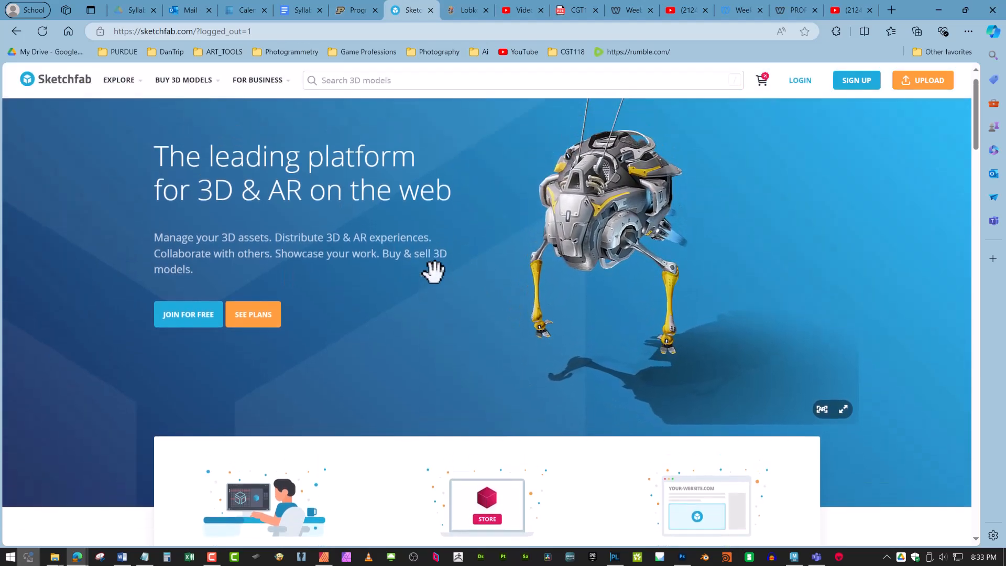
scroll(433, 271, up, 1)
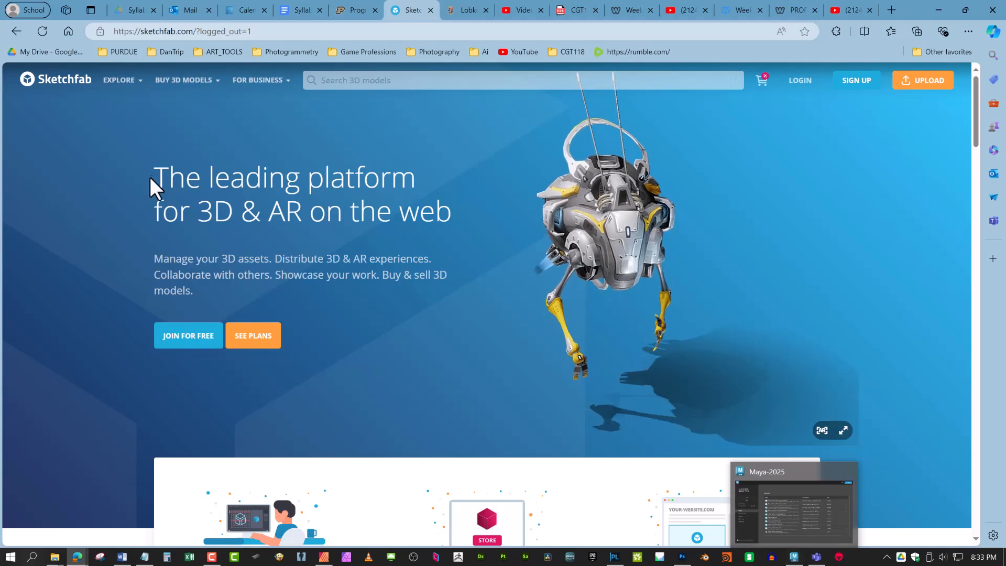
Switch to Maya and show the Channel Box / Layer Editor.
click(794, 558)
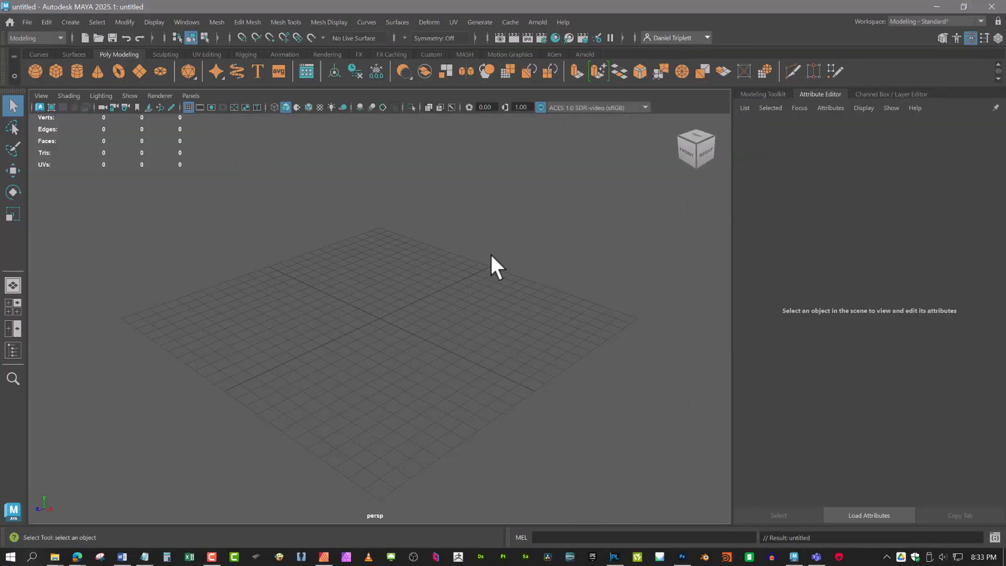
click(998, 39)
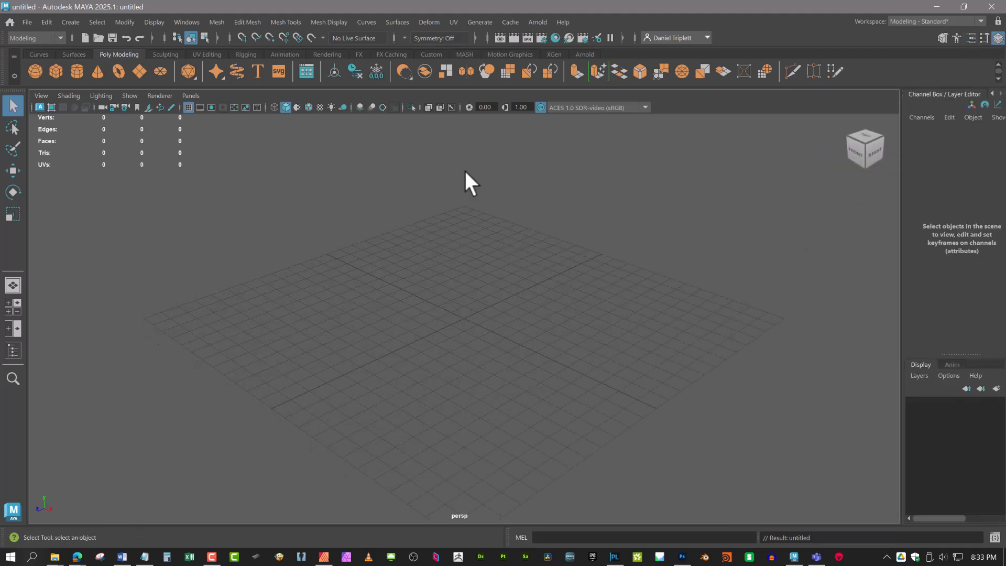
Switch the workspace to General (1) and back to Modeling - Standard.
click(913, 21)
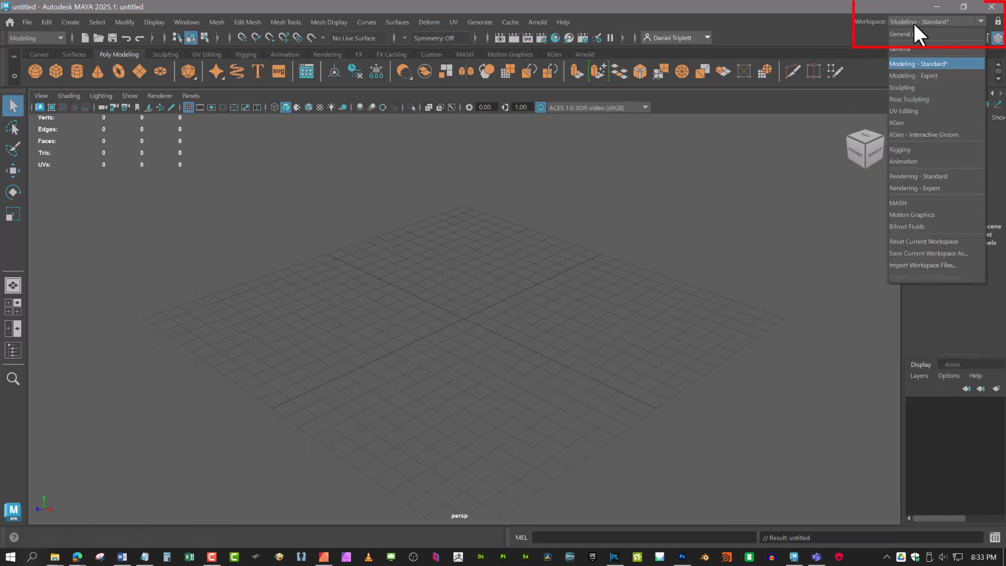
click(925, 21)
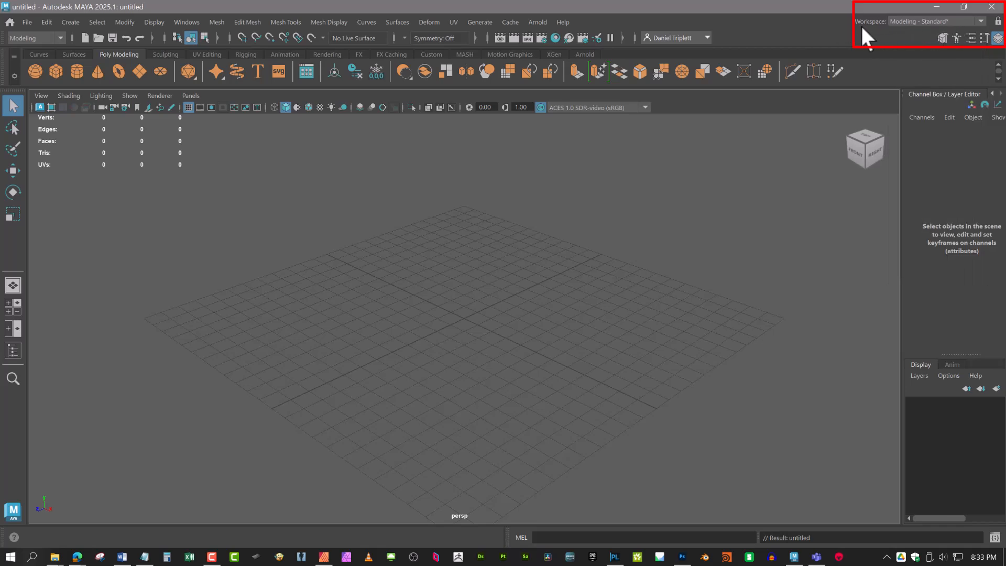
click(936, 23)
click(917, 37)
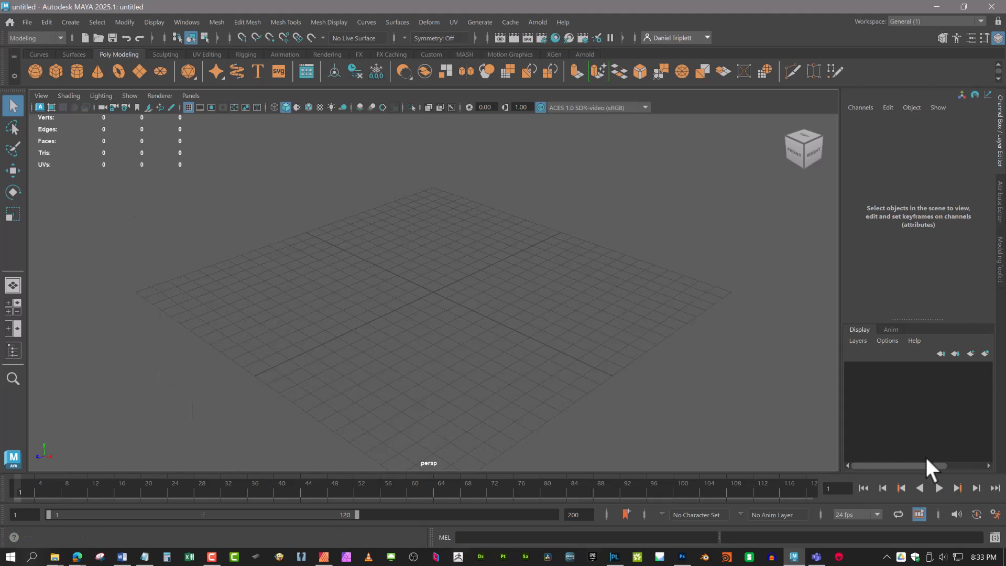
click(919, 19)
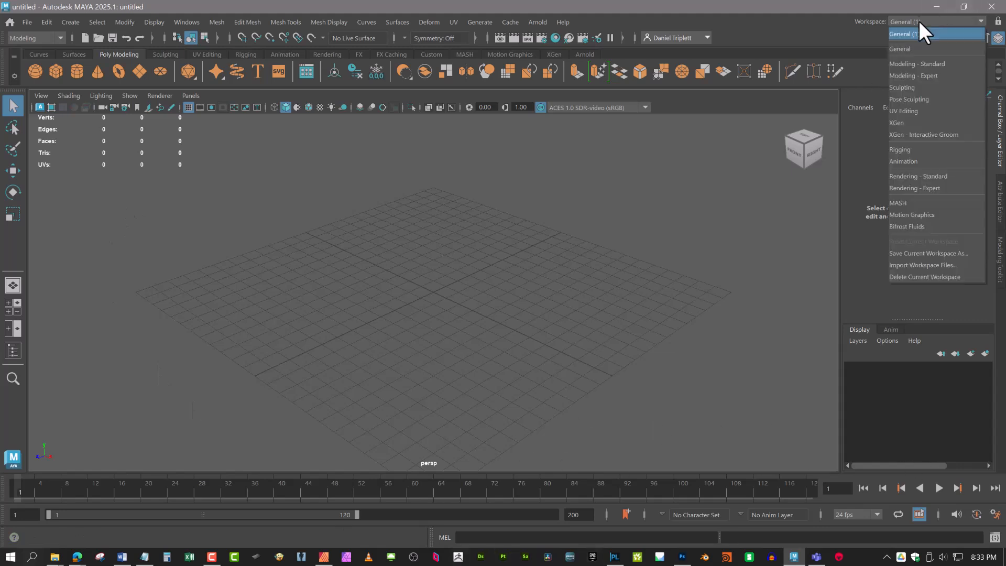
click(929, 60)
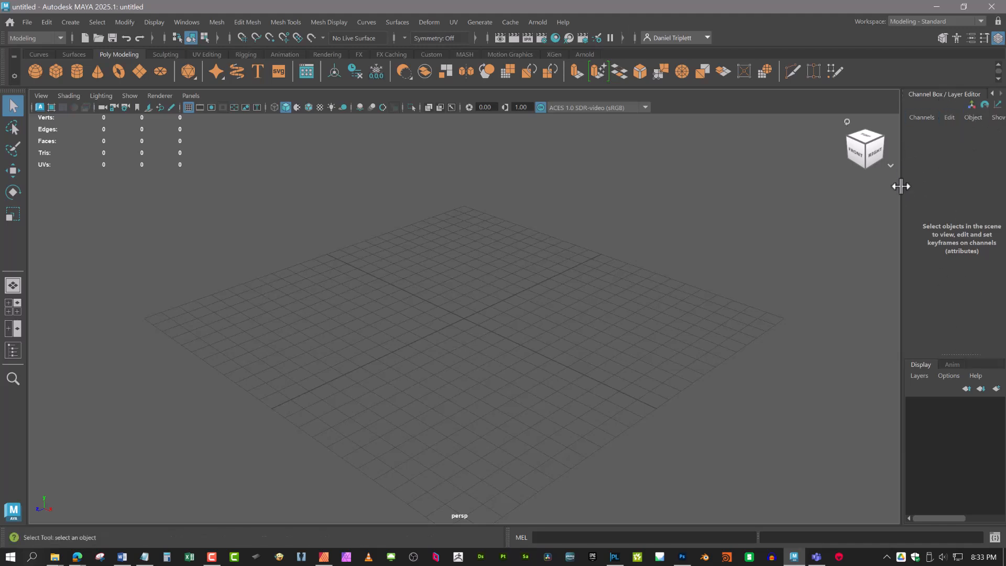
Widen the Channel Box / Layer Editor area and narrow it back again.
drag(901, 186, 809, 185)
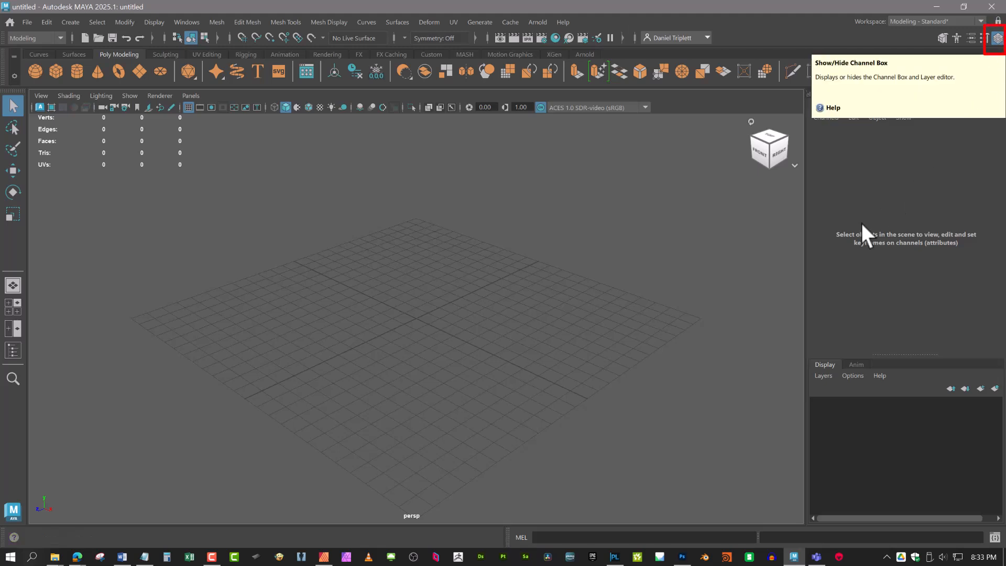
drag(923, 95, 879, 100)
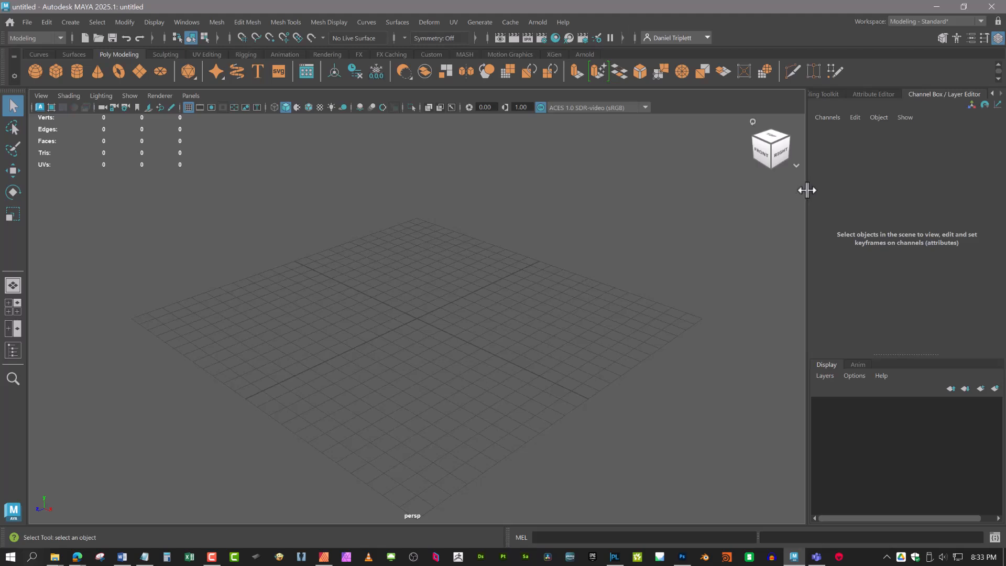
drag(806, 189, 902, 183)
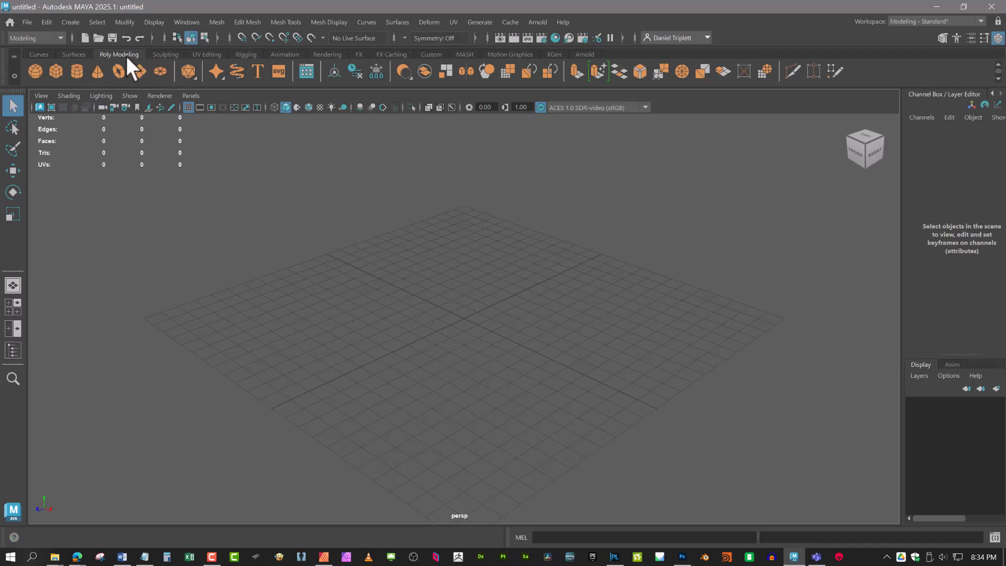
Browse the shelves from Sculpting through Custom and return to the Poly Modeling shelf.
click(166, 54)
click(209, 53)
click(251, 52)
click(285, 51)
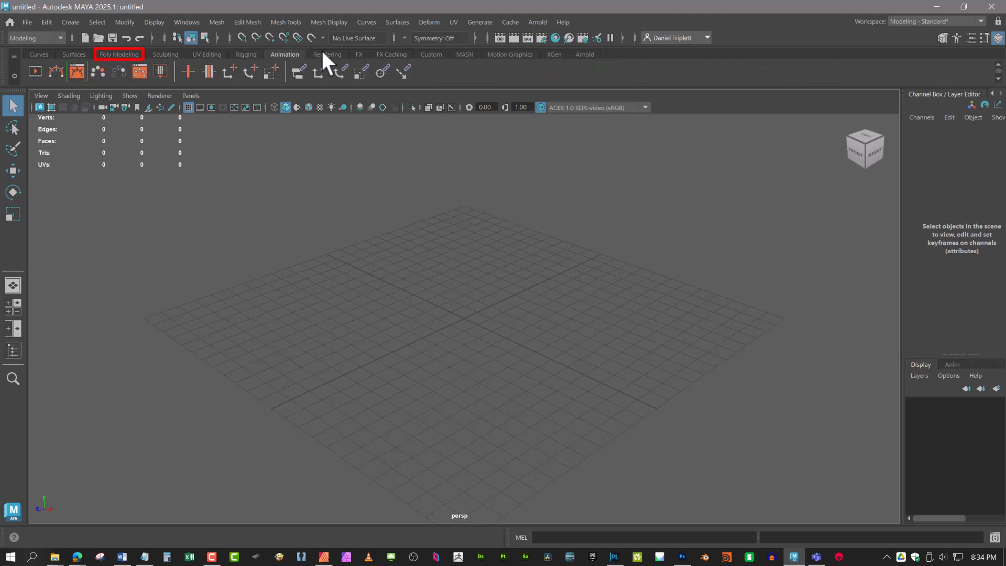
click(322, 51)
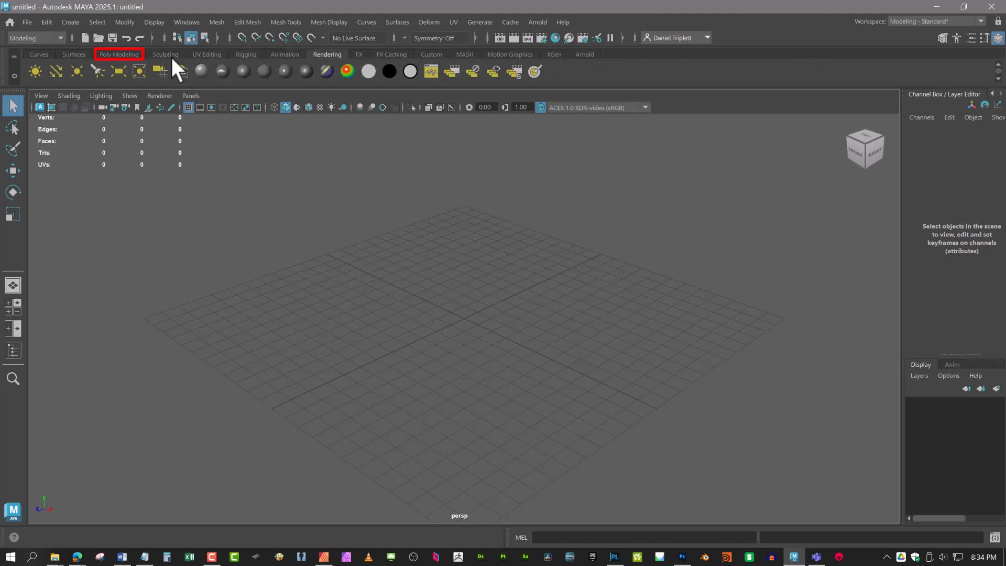
click(360, 53)
click(390, 54)
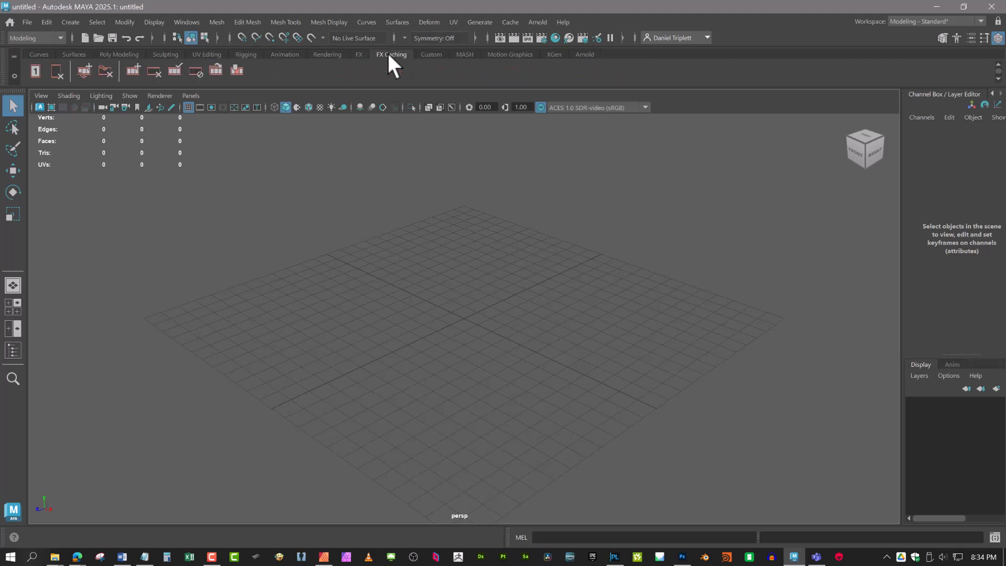
click(427, 53)
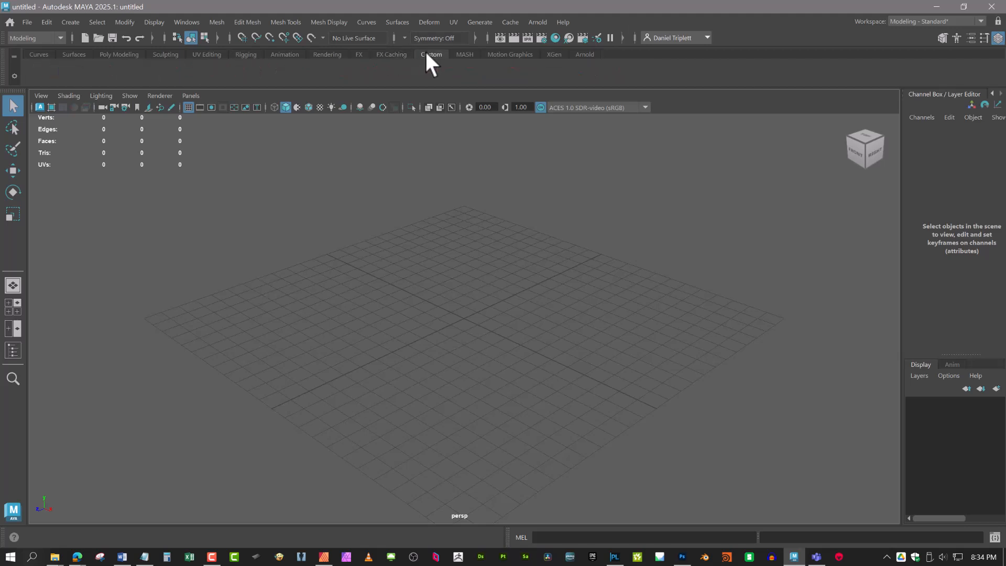
click(108, 55)
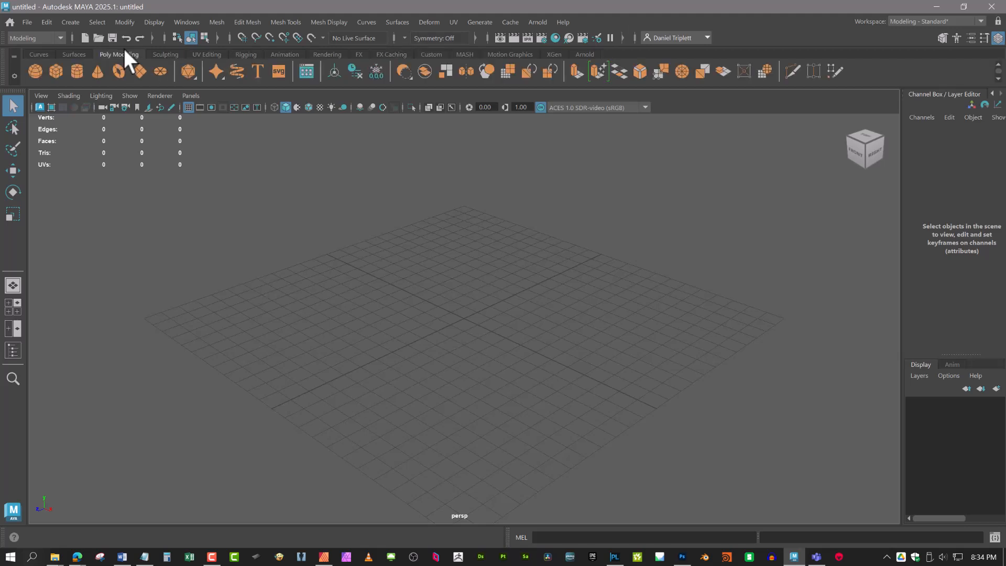
Create a polygon type object with the default text 3D Type and frame it in the perspective view.
click(257, 65)
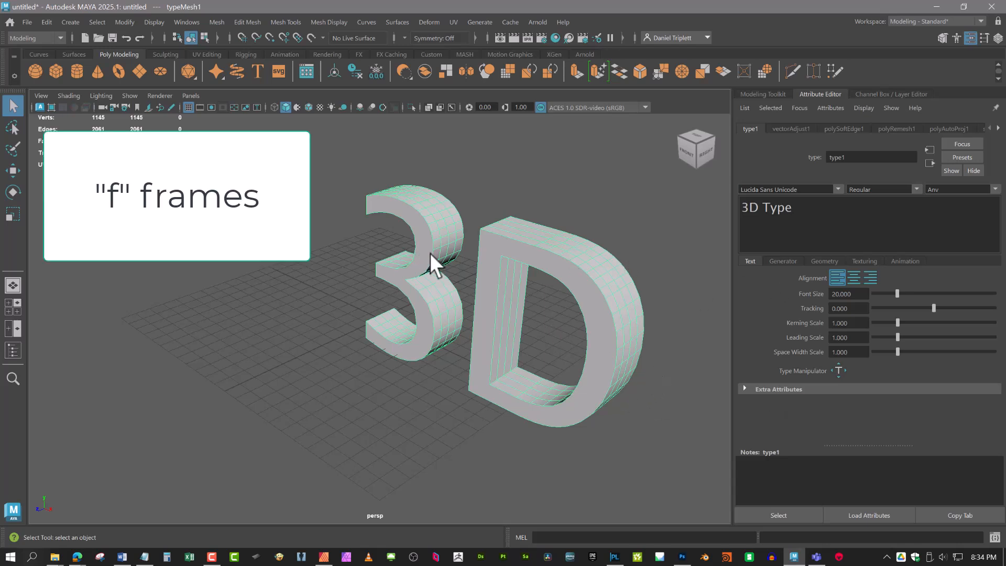
key(f)
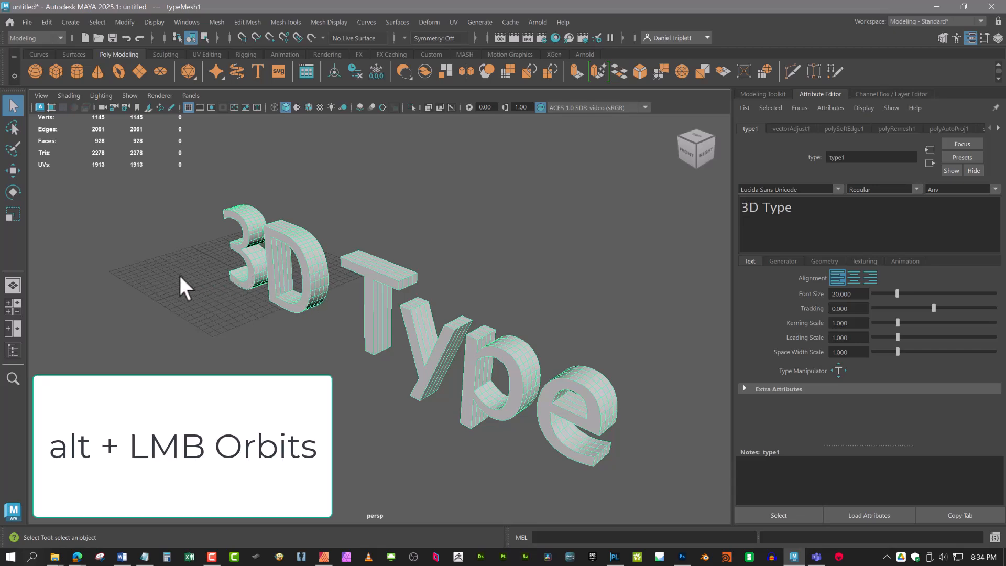
Orbit and pan the perspective view to examine the 3D Type text from several angles.
alt+drag(180, 276, 280, 282)
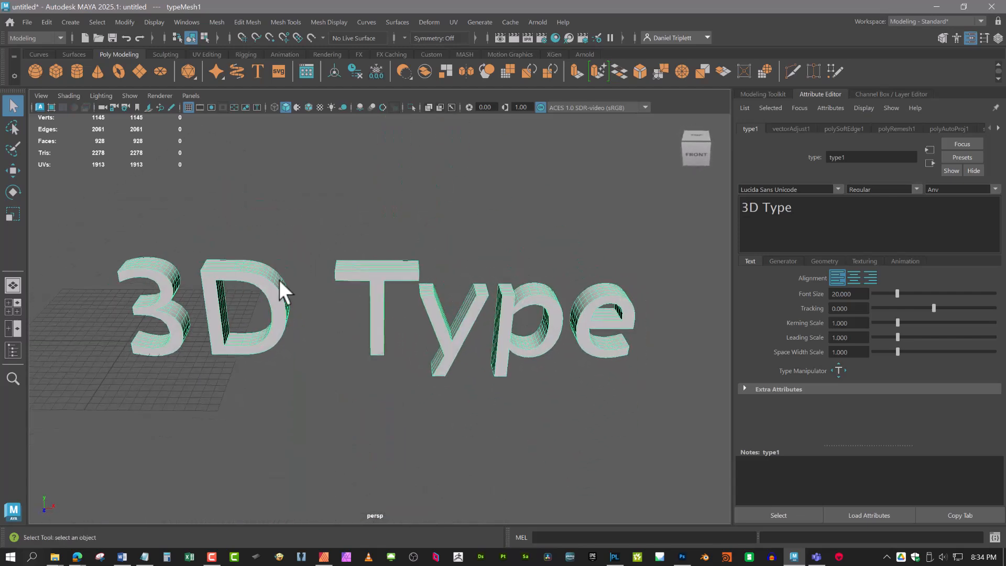
alt+middle_drag(361, 278, 393, 274)
alt+drag(378, 311, 400, 299)
alt+middle_drag(400, 299, 559, 286)
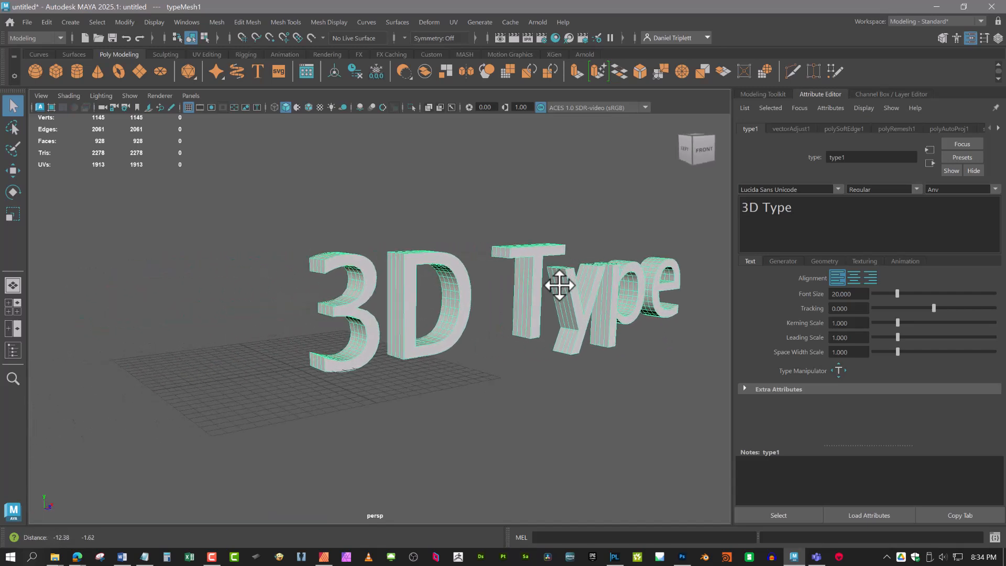
alt+drag(559, 286, 497, 339)
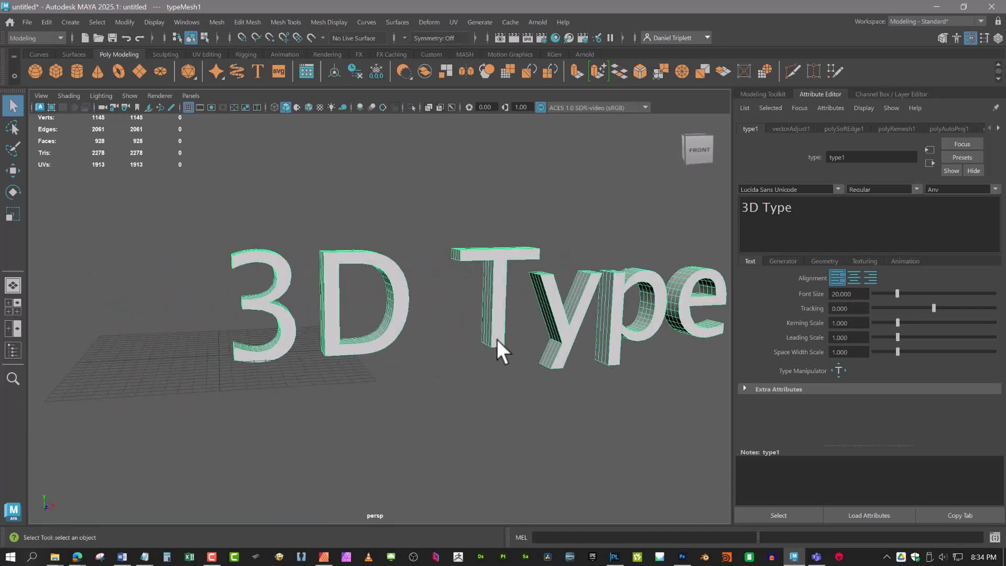
Zoom in and out repeatedly on the 3D Type text to examine it near and far.
alt+right_drag(512, 378, 407, 336)
scroll(406, 328, up, 3)
scroll(407, 328, down, 5)
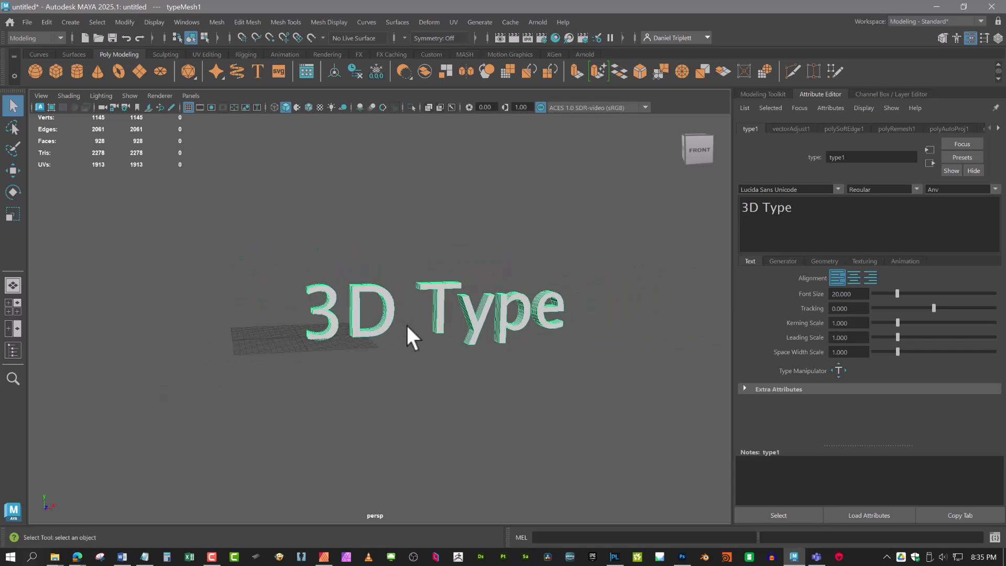
scroll(408, 328, up, 7)
scroll(405, 324, up, 2)
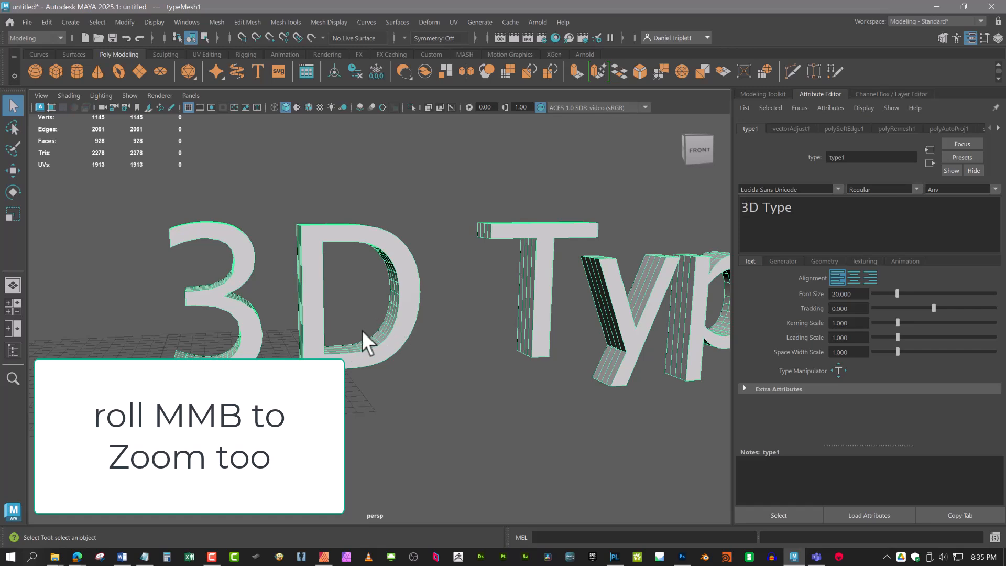
scroll(360, 330, down, 5)
scroll(382, 363, up, 5)
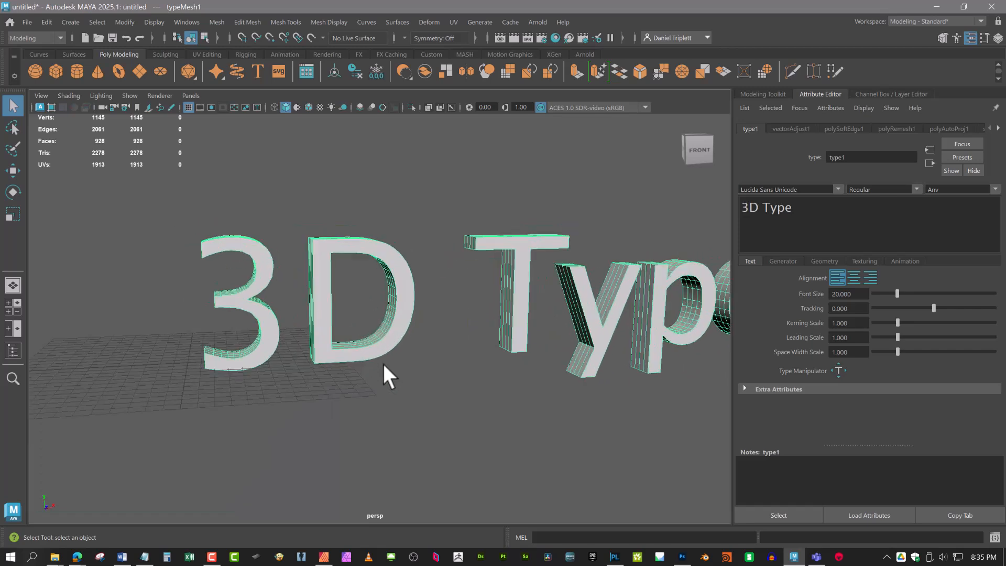
scroll(382, 364, up, 3)
scroll(383, 361, down, 2)
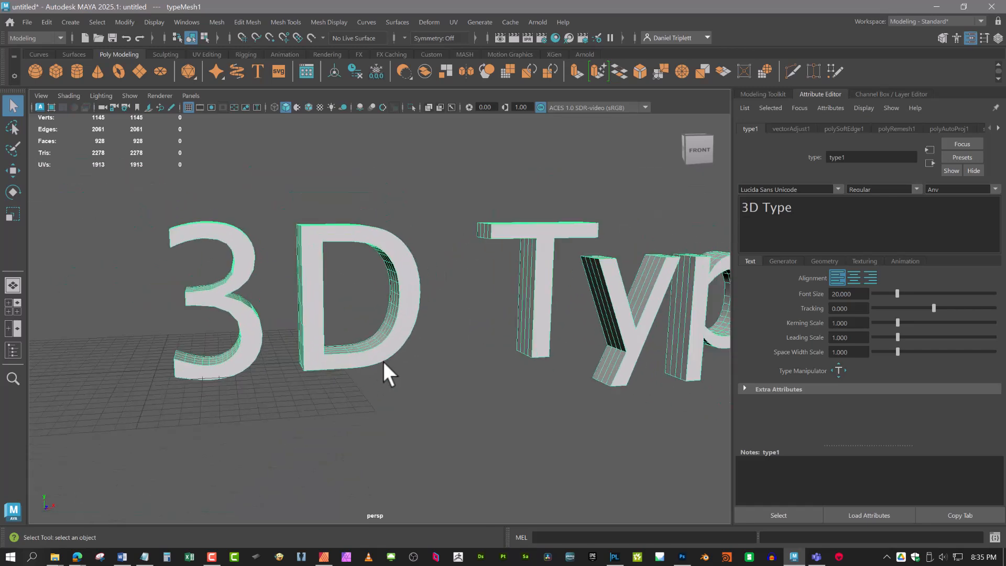
Examine the text by combining orbit, zoom and pan, move it out of view and reframe it.
alt+drag(382, 362, 460, 348)
alt+right_drag(460, 349, 397, 345)
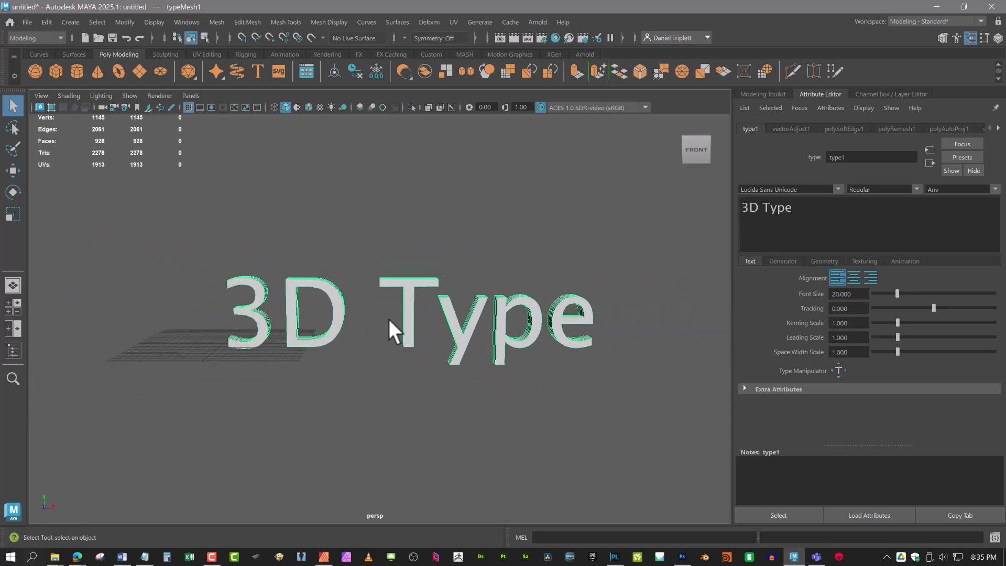
alt+middle_drag(449, 326, 398, 333)
alt+drag(328, 328, 332, 307)
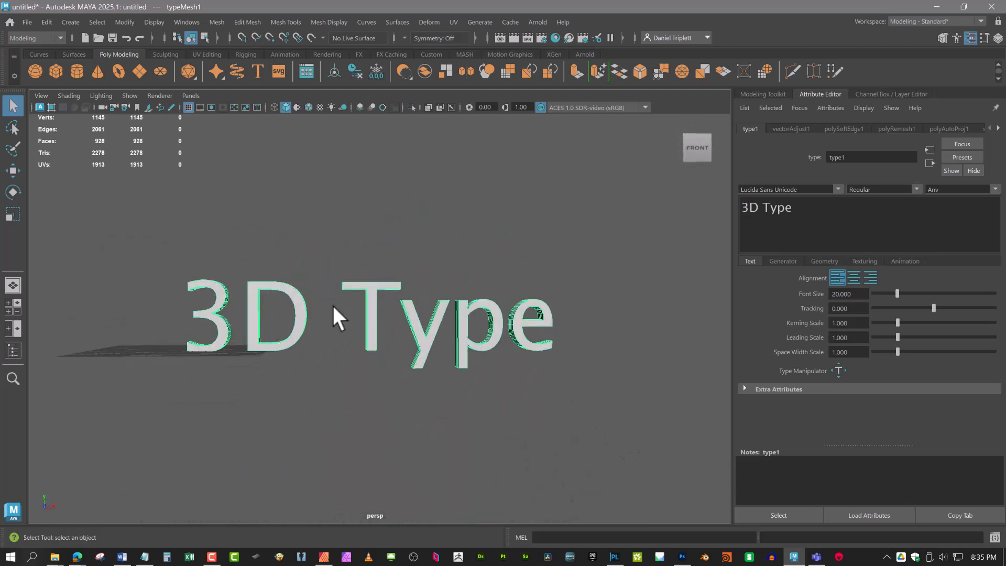
scroll(330, 307, up, 3)
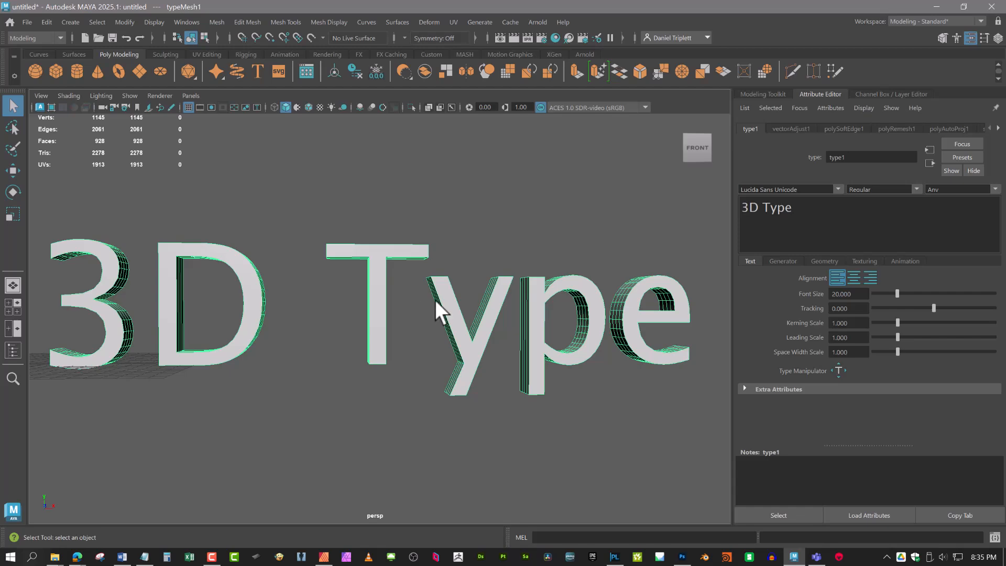
alt+drag(435, 299, 442, 322)
alt+middle_drag(265, 324, 913, 291)
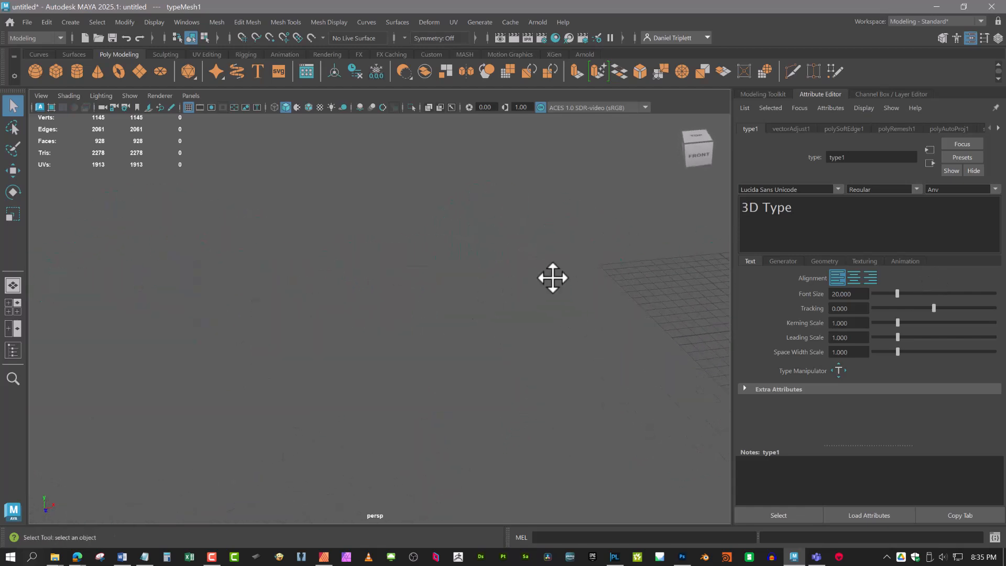
alt+drag(553, 278, 514, 310)
key(f)
alt+middle_drag(377, 302, 441, 293)
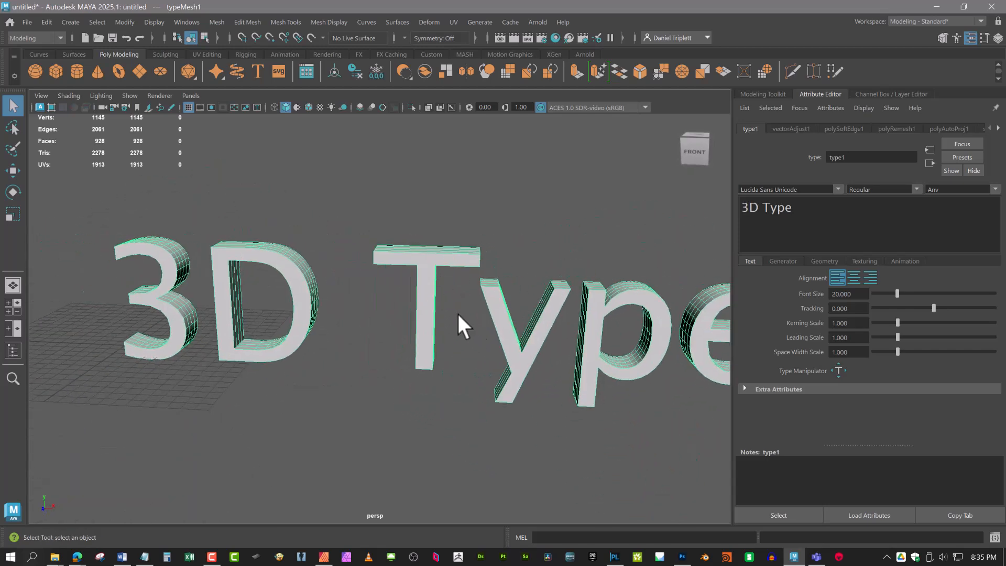
Switch the text mesh to face mode, box-select the faces of the letter T and frame them.
alt+drag(458, 312, 432, 266)
right_drag(429, 217, 436, 250)
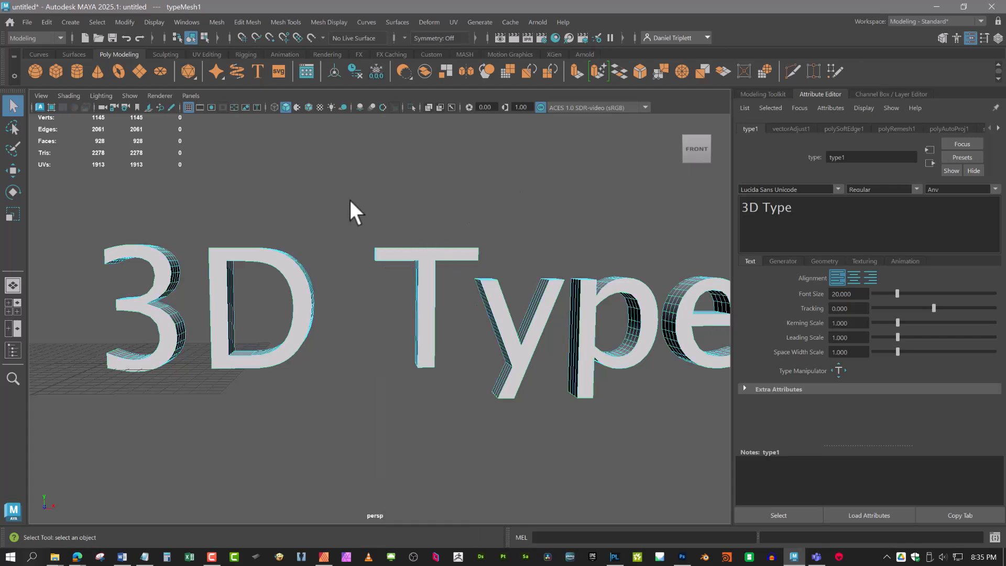
drag(345, 203, 436, 447)
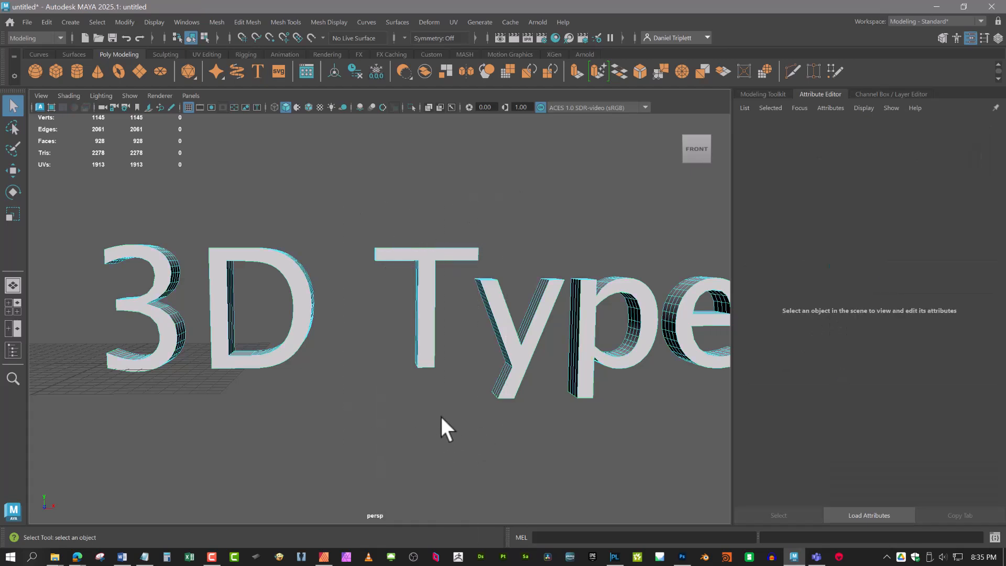
mouse_move(484, 386)
alt+mouse_down()
mouse_move(227, 375)
mouse_move(587, 382)
mouse_move(489, 367)
alt+mouse_up()
key(f)
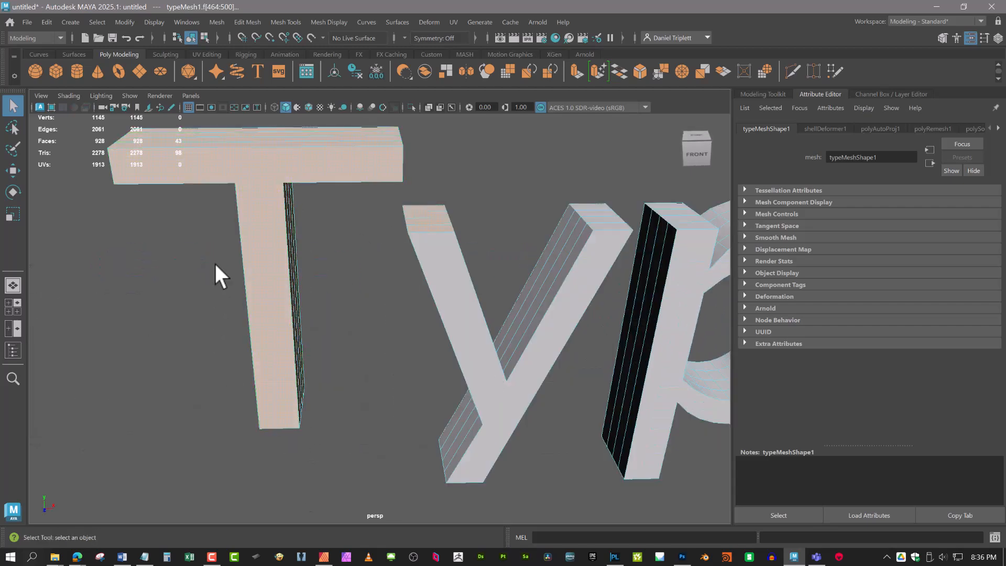
Clear the face selection on the letter T and frame the entire 3D Type text.
alt+drag(402, 348, 382, 322)
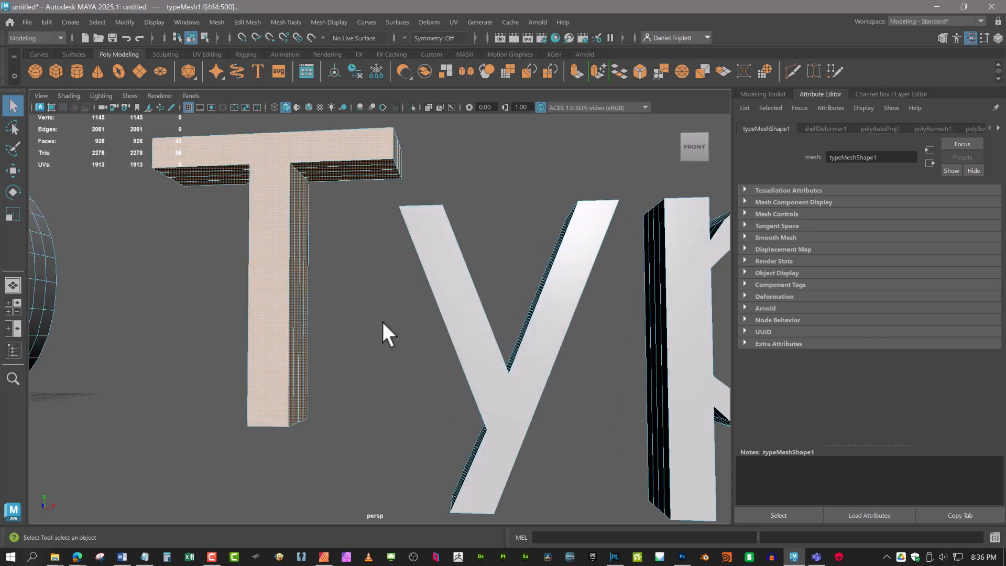
click(366, 315)
key(a)
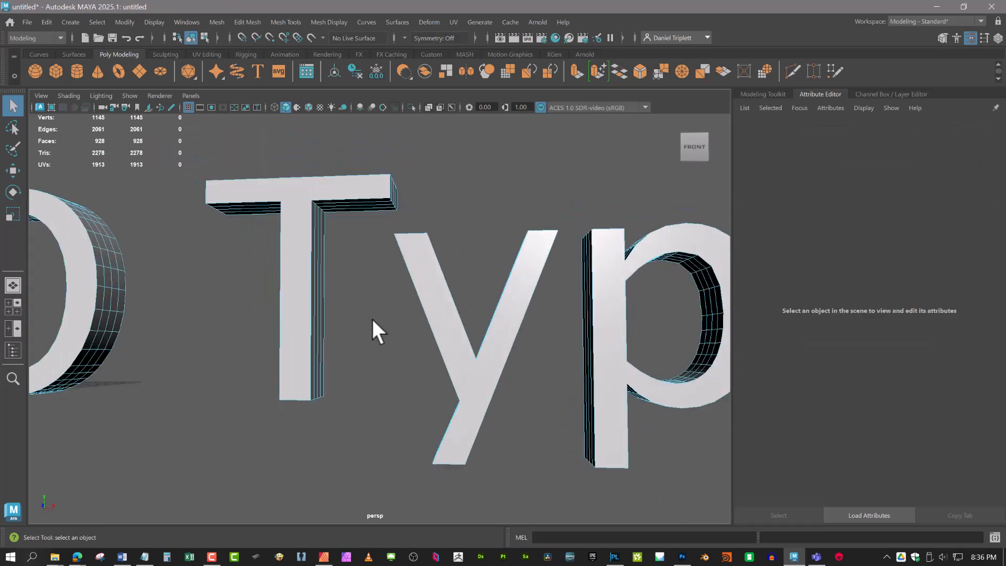
alt+drag(375, 319, 399, 319)
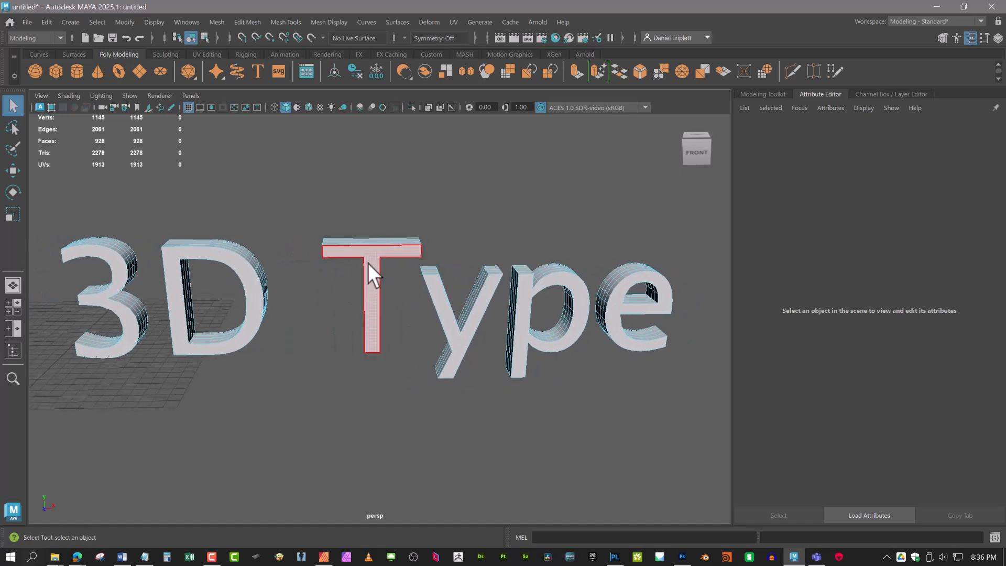
Return the 3D Type text mesh to object mode and bring up its component marking menu.
right_drag(368, 263, 403, 194)
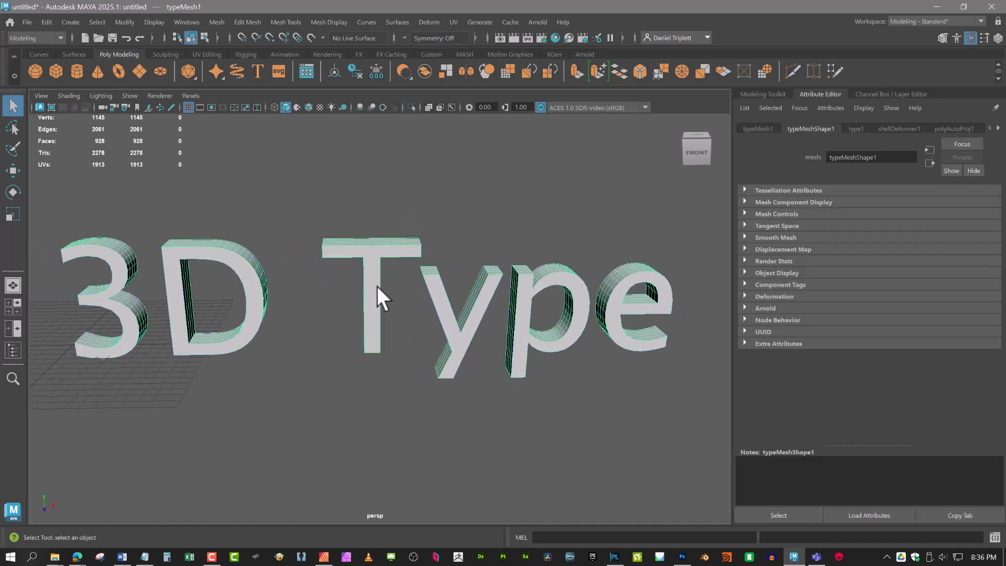
right_drag(376, 248, 381, 186)
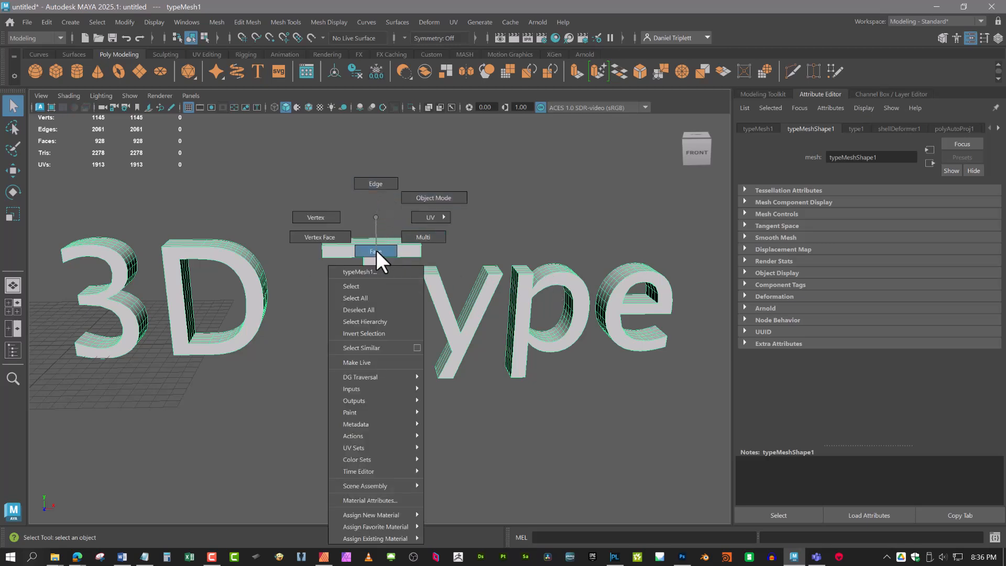
right_drag(377, 250, 377, 207)
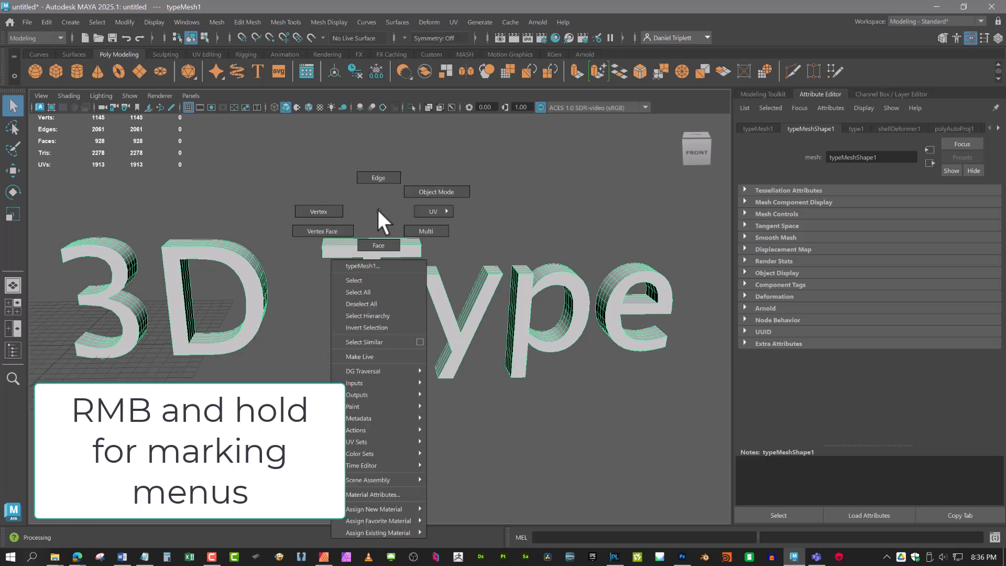
Switch the text mesh to face mode, box-select the faces of the letter T, and return to object mode.
right_drag(376, 208, 379, 246)
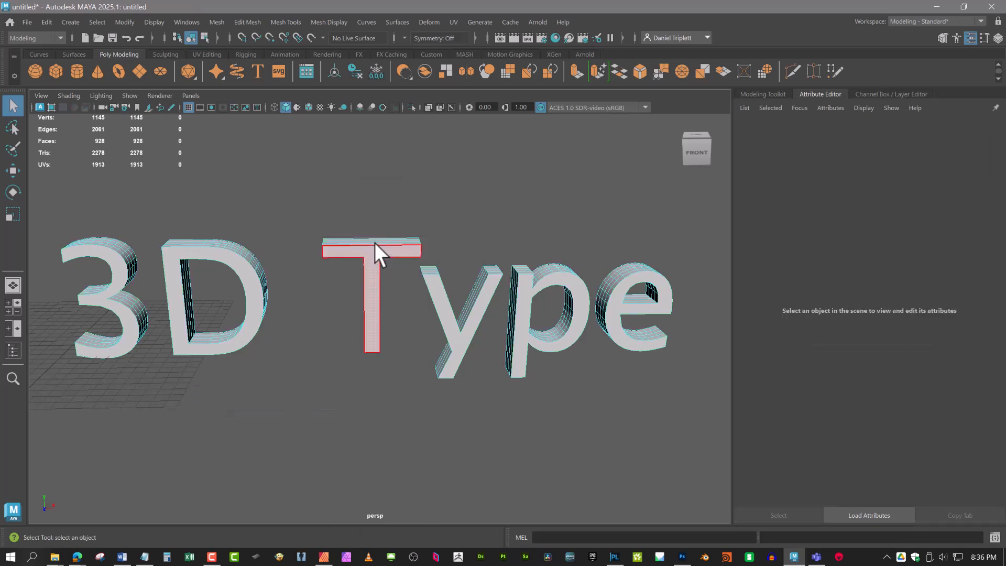
drag(317, 205, 428, 409)
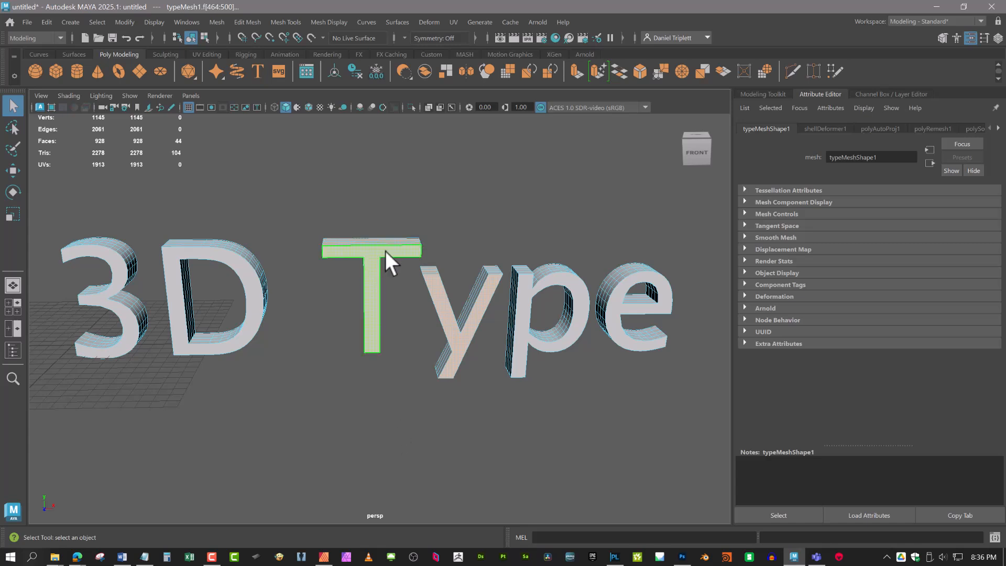
right_click(370, 253)
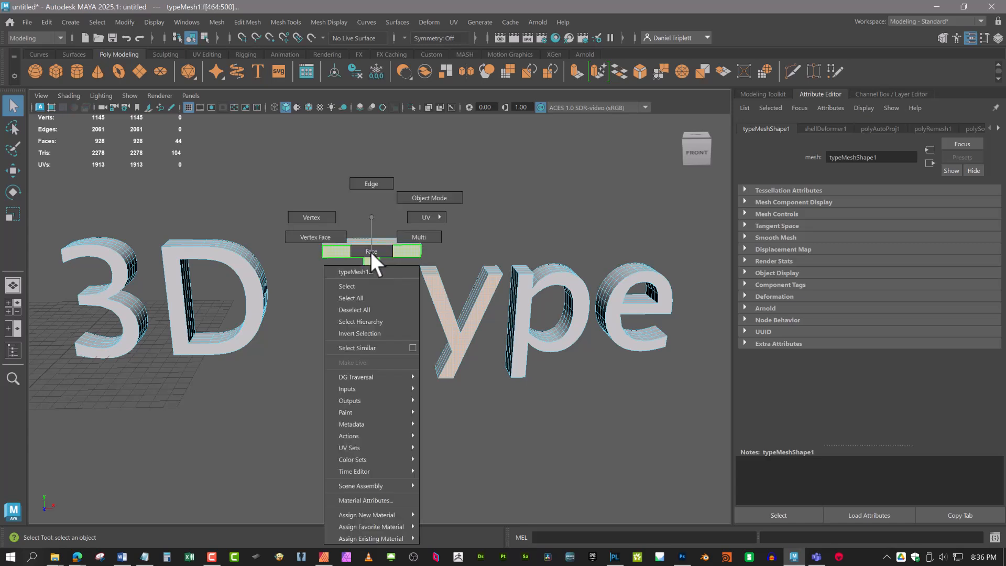
click(422, 191)
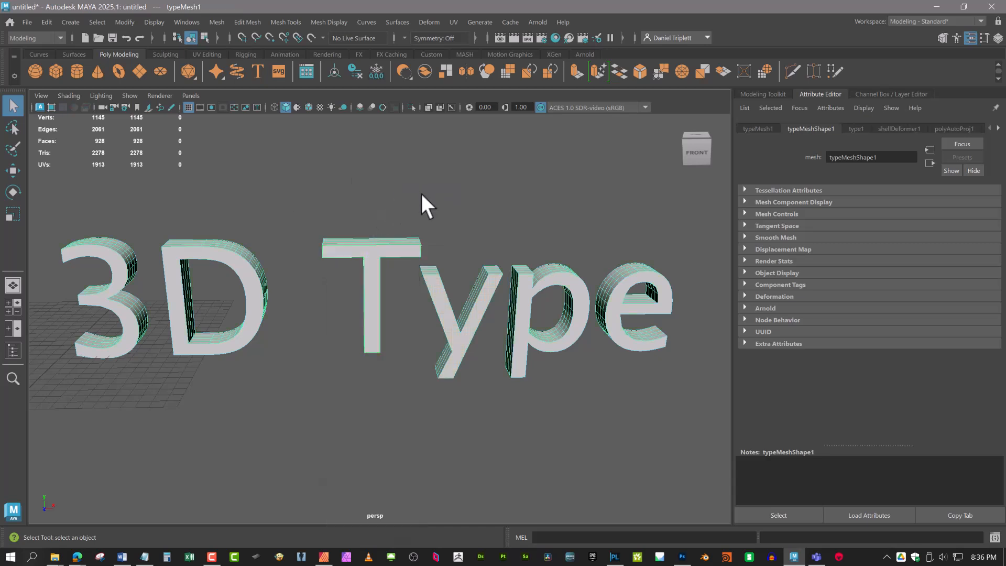
Examine the mesh's component marking menu and the hotbox of all menus in the perspective view.
right_click(387, 184)
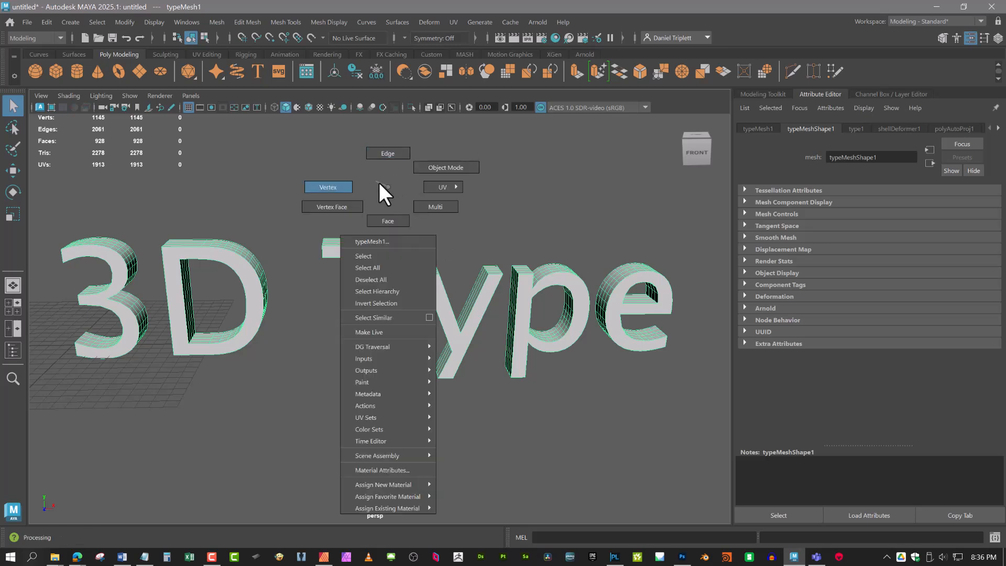
click(386, 187)
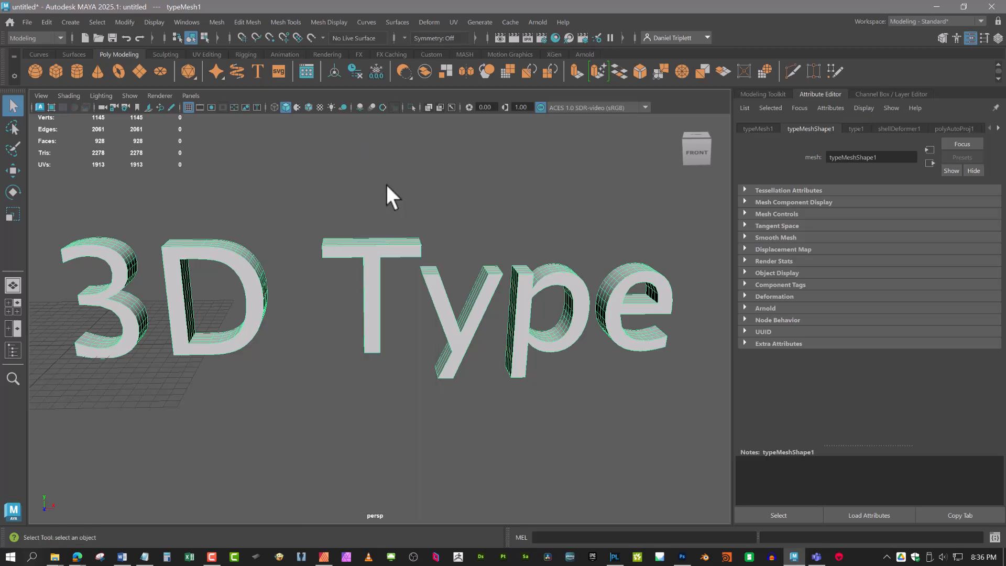
key(space)
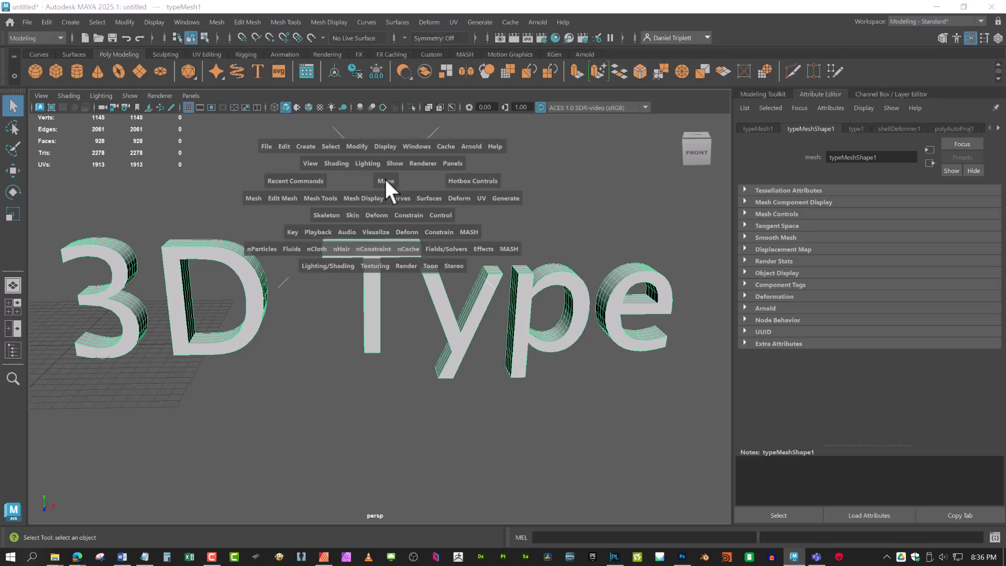
click(385, 179)
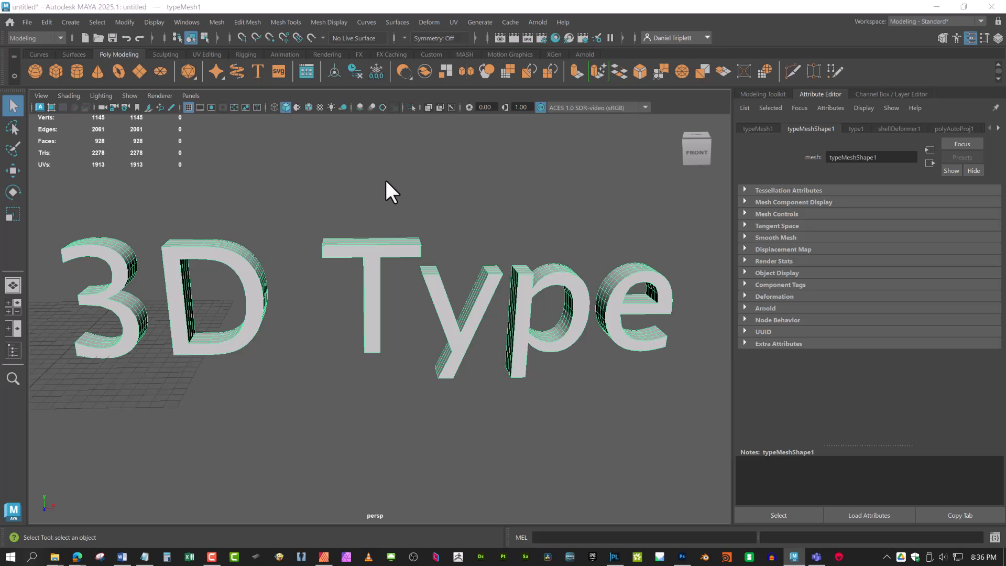
key(space)
click(385, 178)
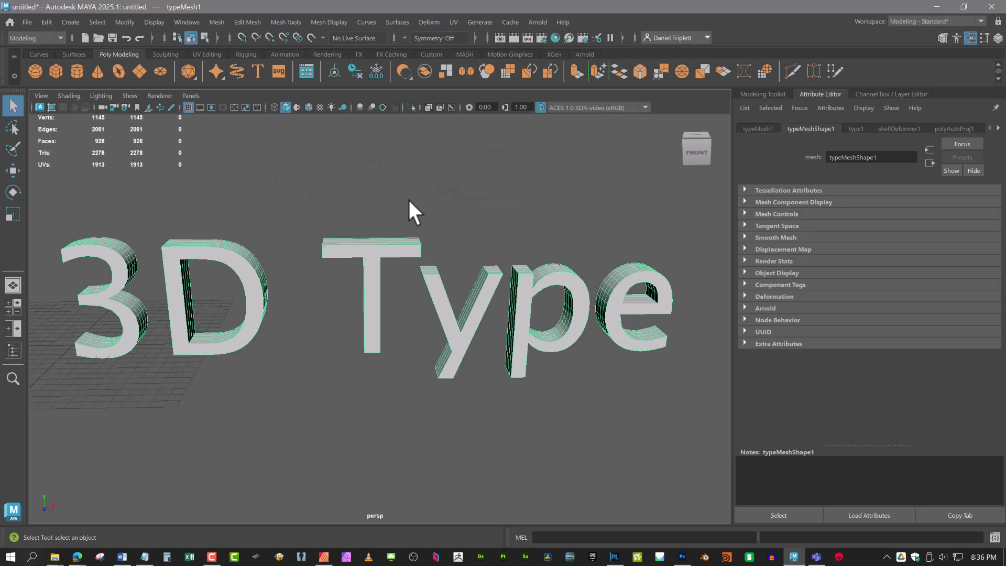
alt+middle_drag(426, 209, 429, 211)
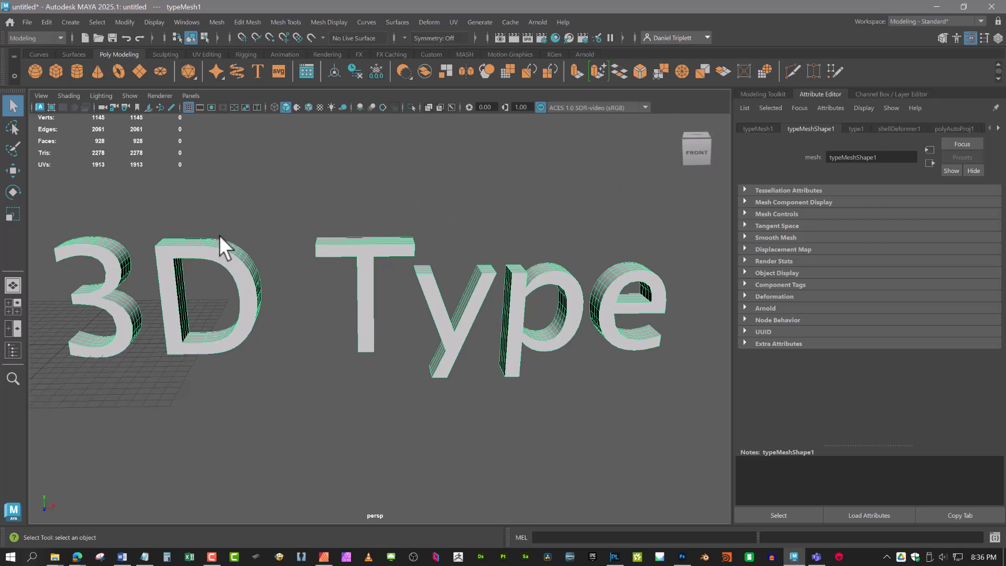
mouse_move(413, 224)
alt+mouse_down()
mouse_move(365, 241)
mouse_move(461, 226)
mouse_move(426, 233)
alt+mouse_up()
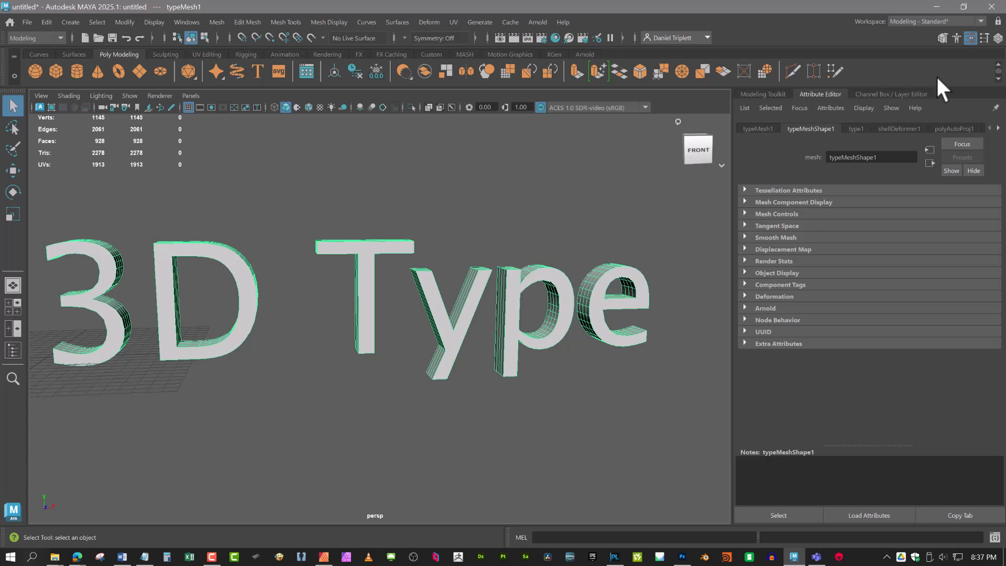
Show the Modeling Toolkit, character controls, Attribute Editor and Channel Box / Layer Editor in turn.
click(943, 38)
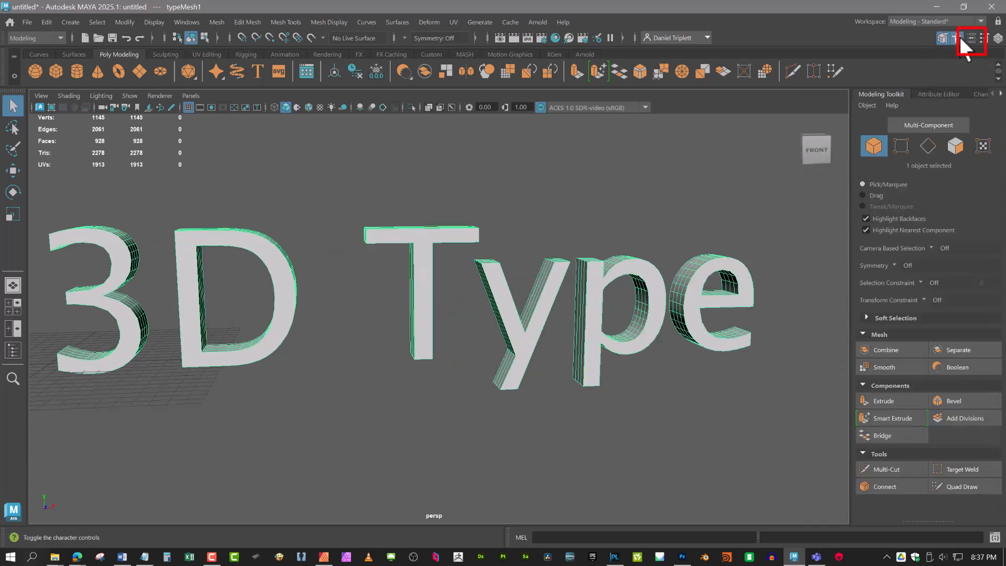
click(961, 38)
click(971, 37)
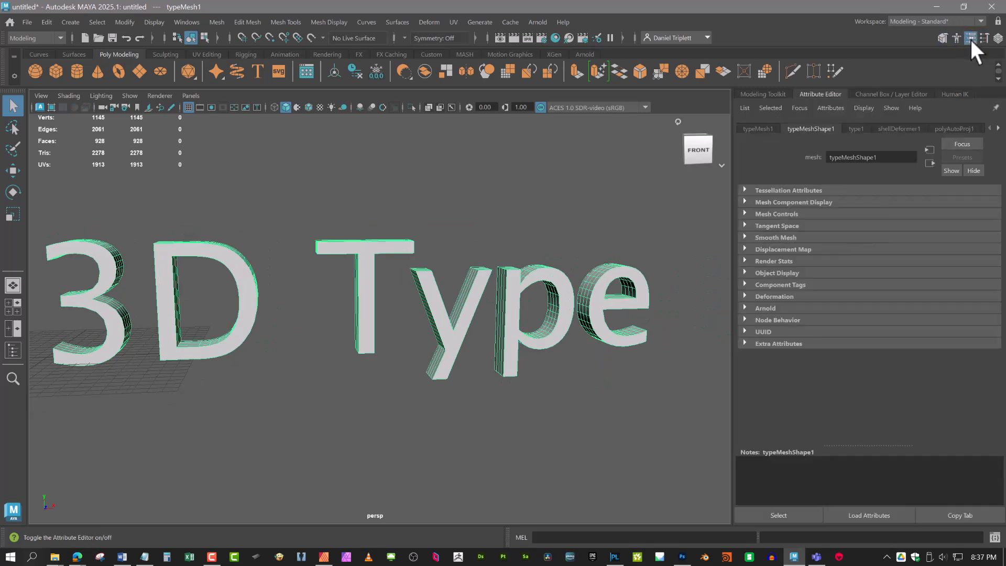
click(984, 38)
click(999, 38)
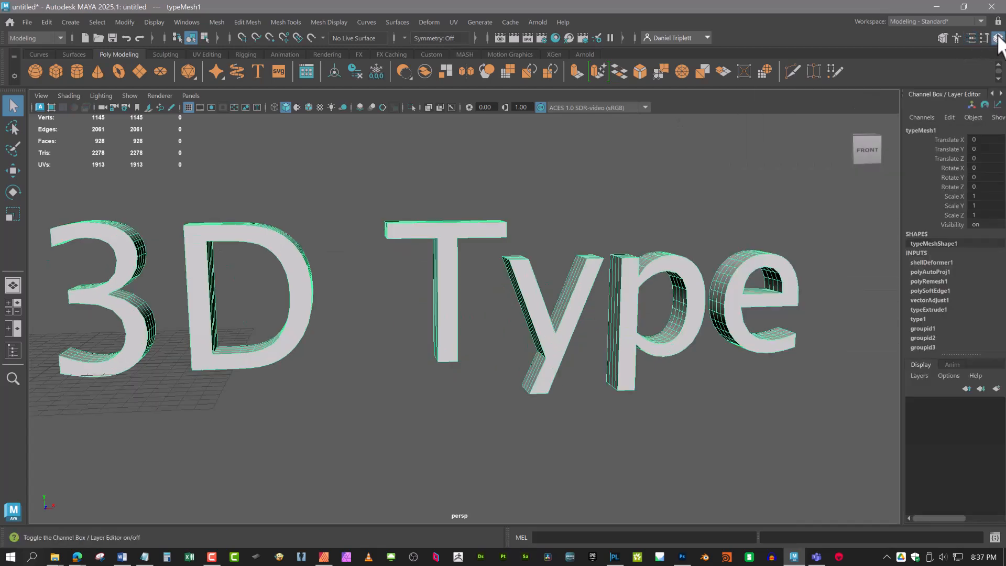
Toggle the Attribute Editor on and off, leaving it open for the selected text mesh.
click(971, 36)
click(971, 36)
click(972, 36)
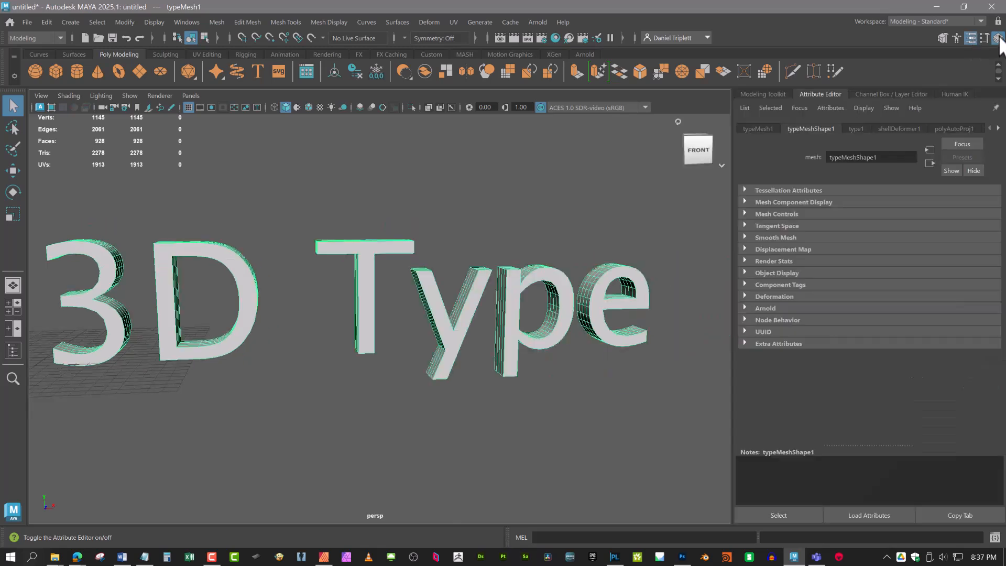
click(971, 36)
click(972, 34)
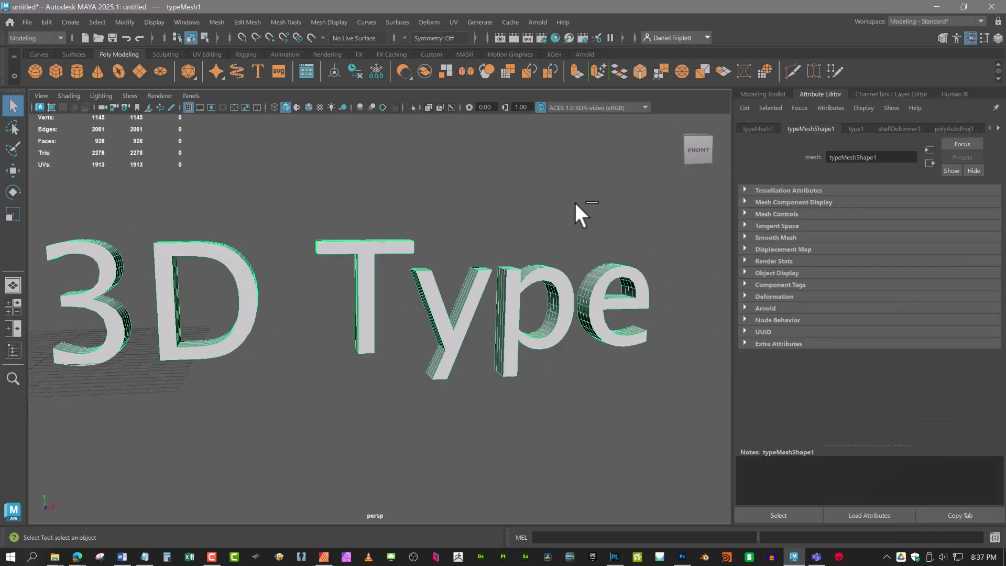
Alternate repeatedly between the Attribute Editor and the Channel Box for the text mesh, finishing on the Attribute Editor.
key(ctrl+a)
key(ctrl+a)
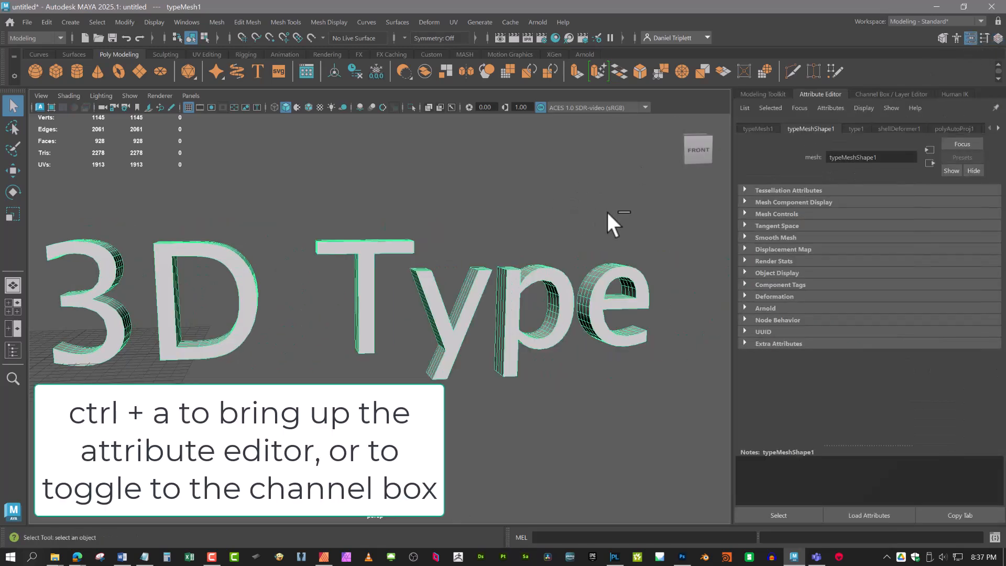
key(ctrl+a)
key(ctrl+a)
key(ctrl+a)
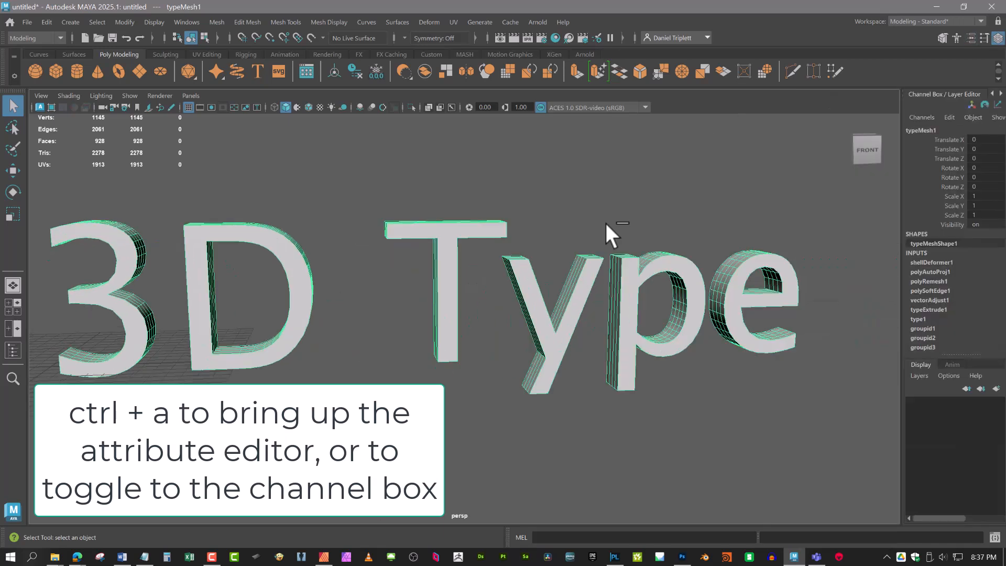
key(ctrl+a)
key(ctrl+a)
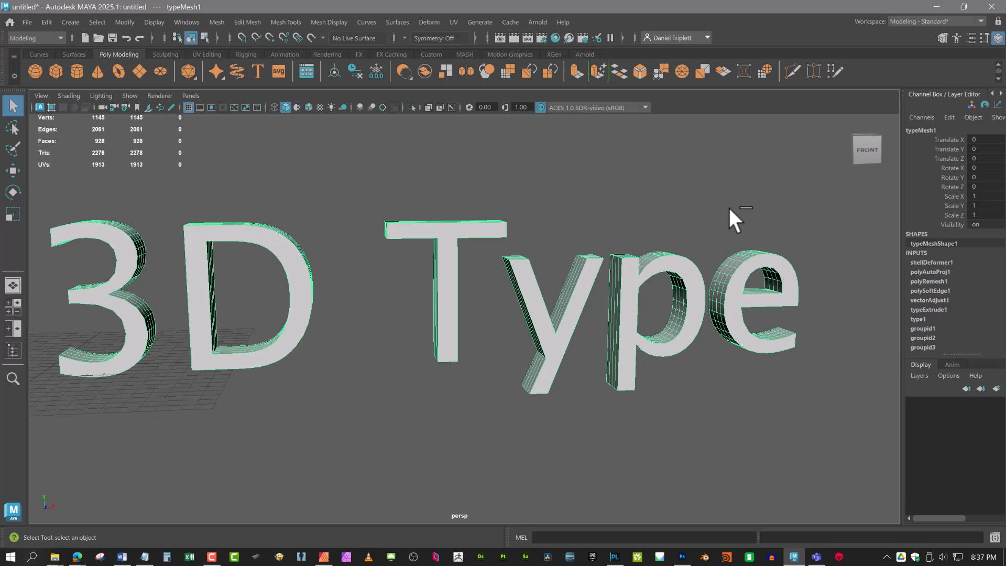
key(ctrl+a)
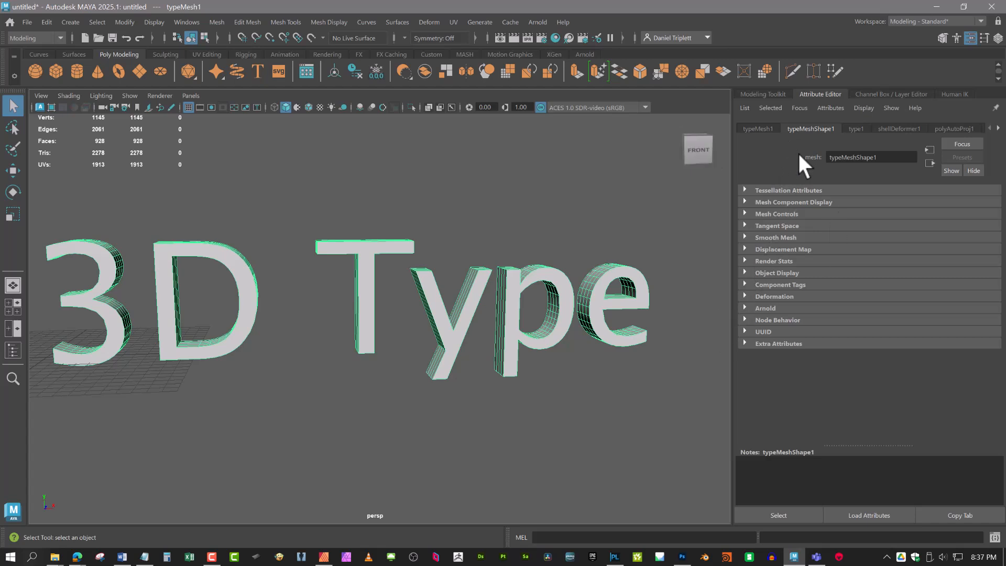
Replace the wording of the type1 text object with the author's surname.
click(857, 129)
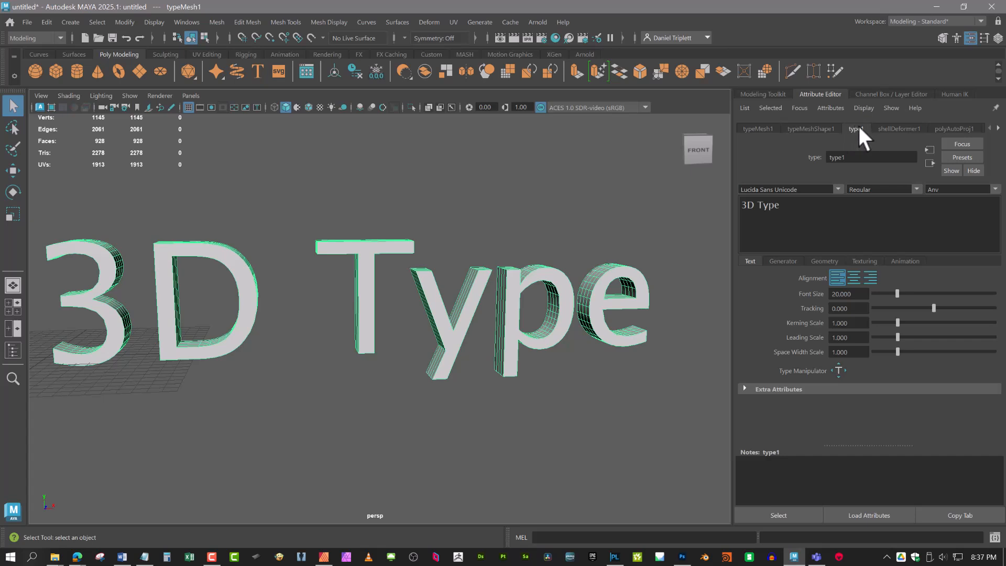
triple_click(799, 204)
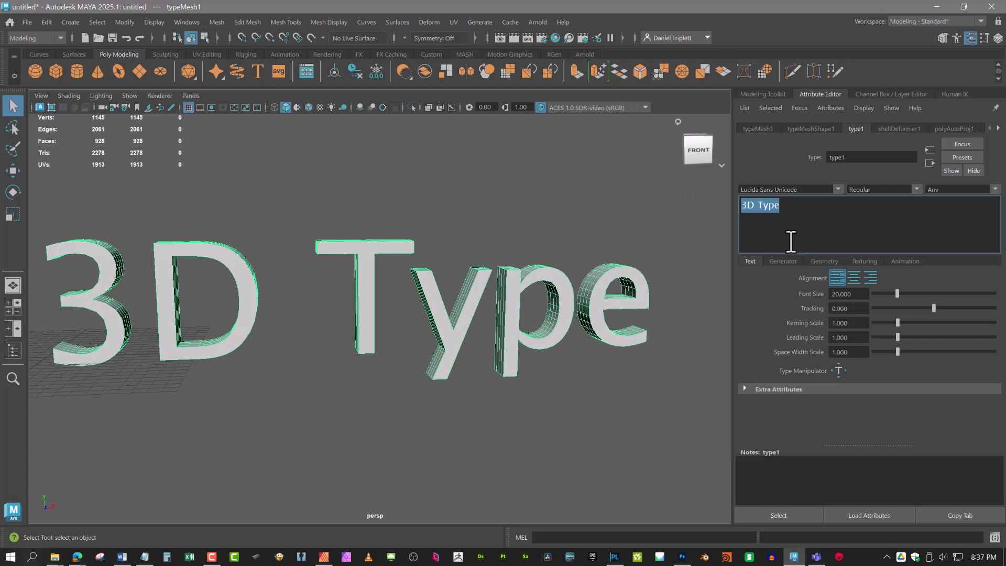
text(T)
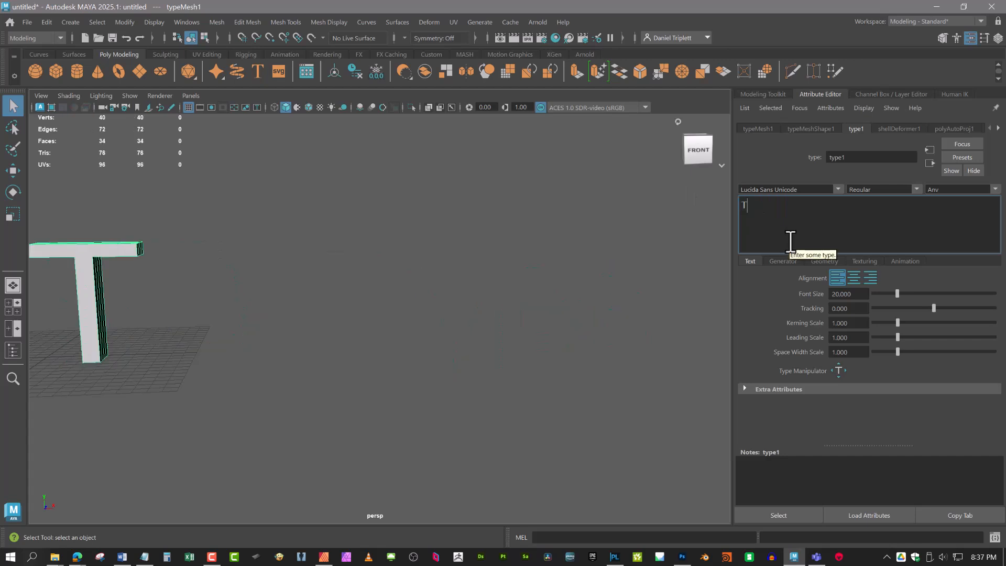
text(riplett)
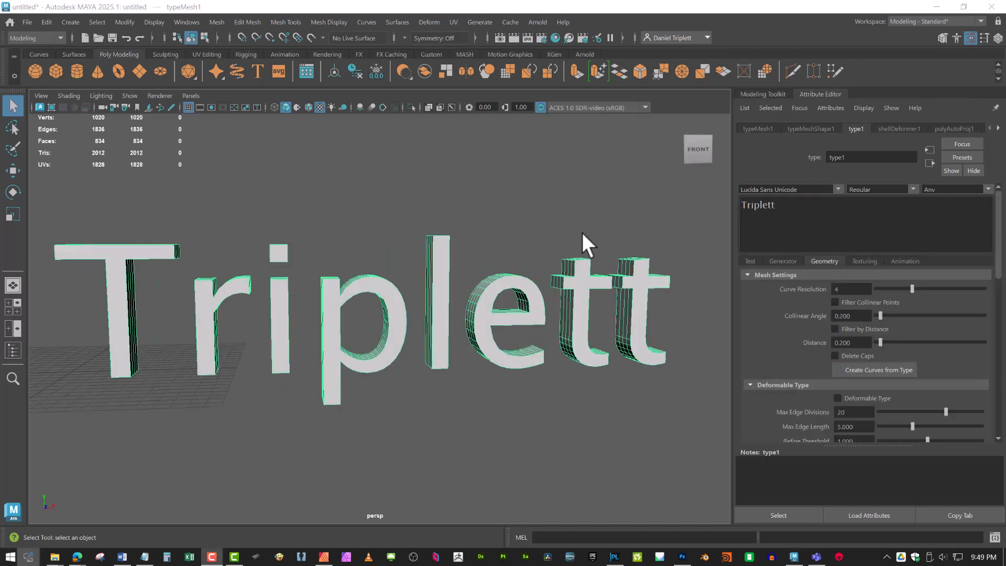
Change the font of the type1 text to MODERNIZ and view the restyled letters from the front.
alt+drag(589, 243, 563, 256)
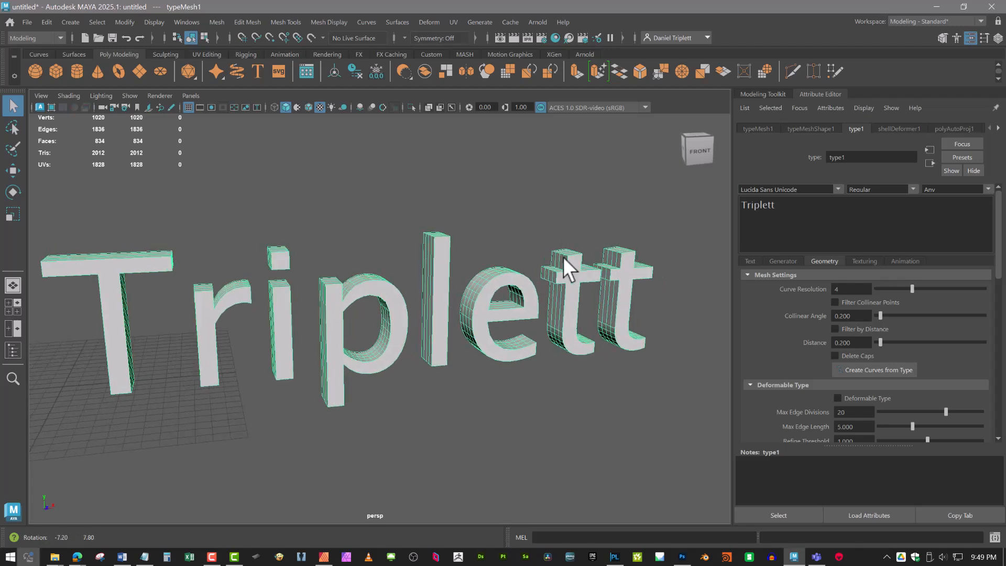
alt+middle_drag(471, 271, 516, 297)
alt+right_drag(511, 296, 533, 304)
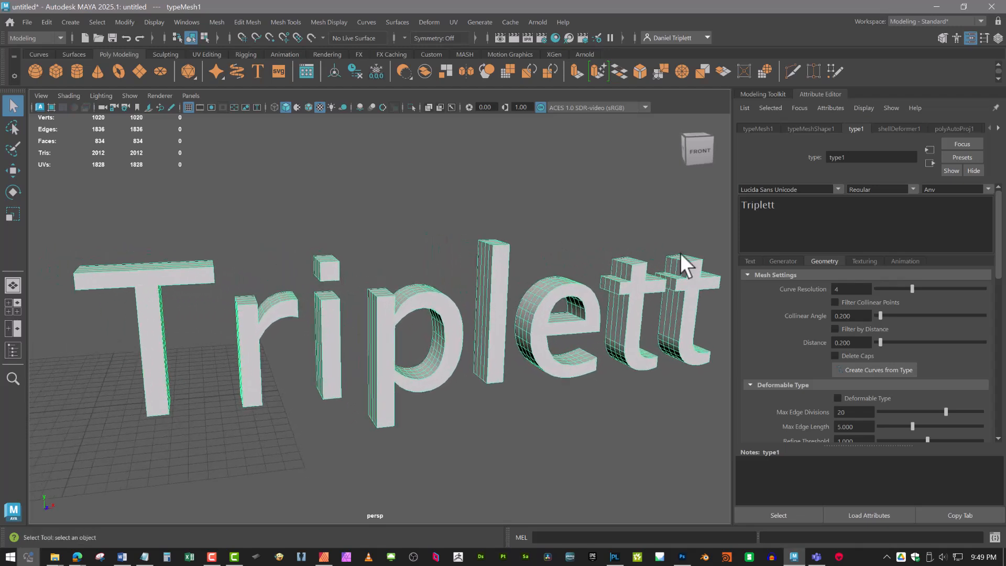
drag(788, 206, 741, 205)
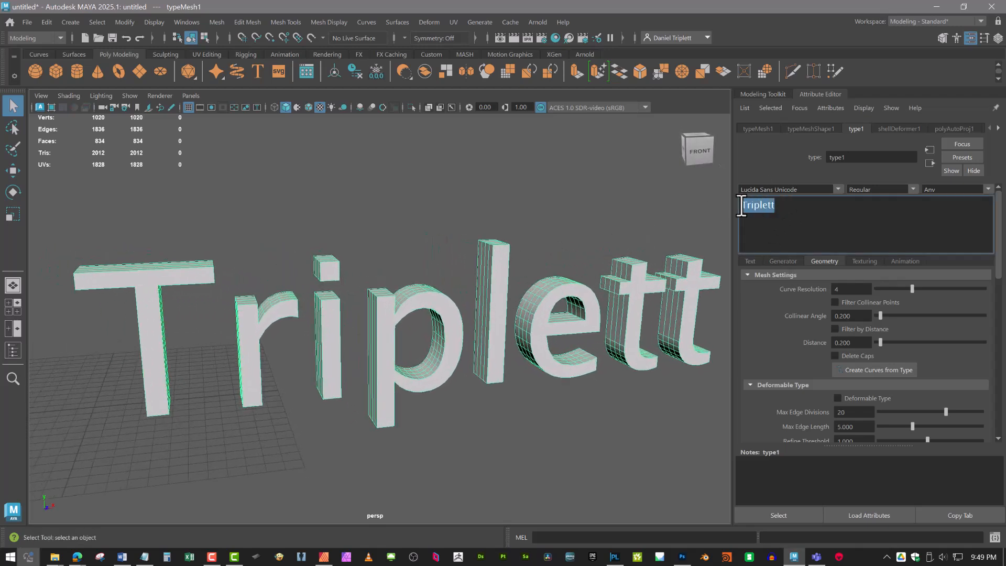
click(839, 185)
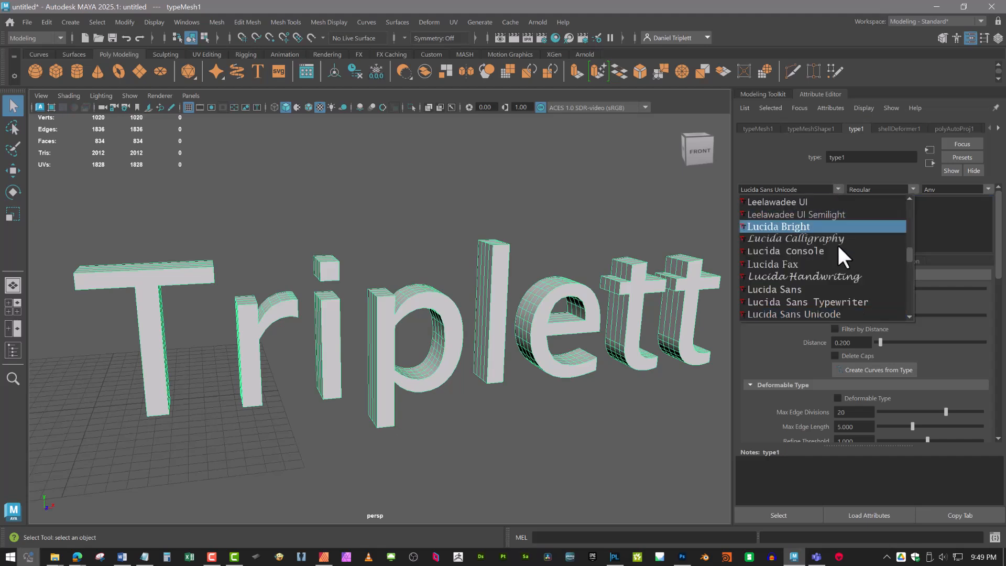
scroll(821, 275, down, 4)
scroll(821, 277, down, 5)
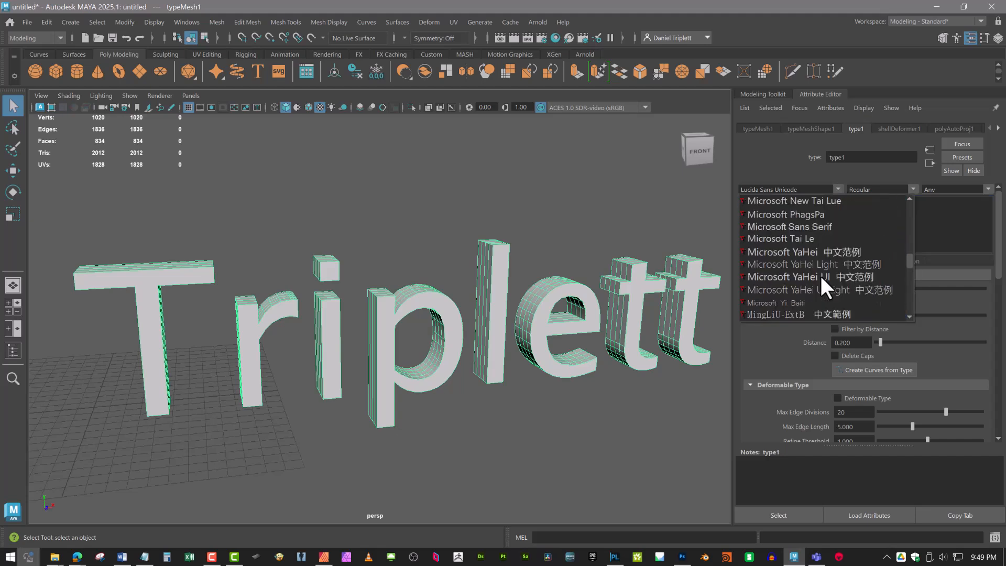
click(816, 288)
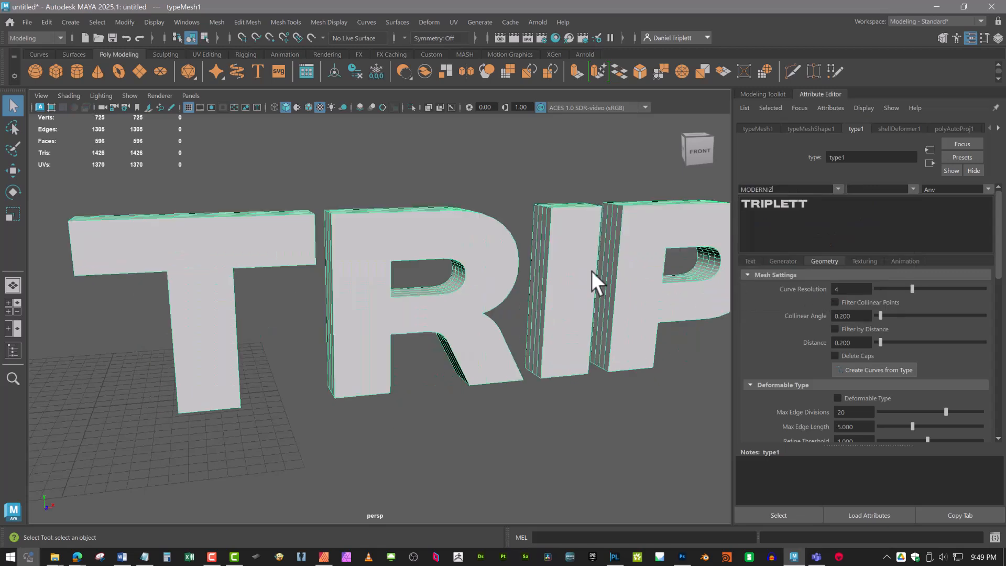
alt+middle_drag(629, 275, 524, 284)
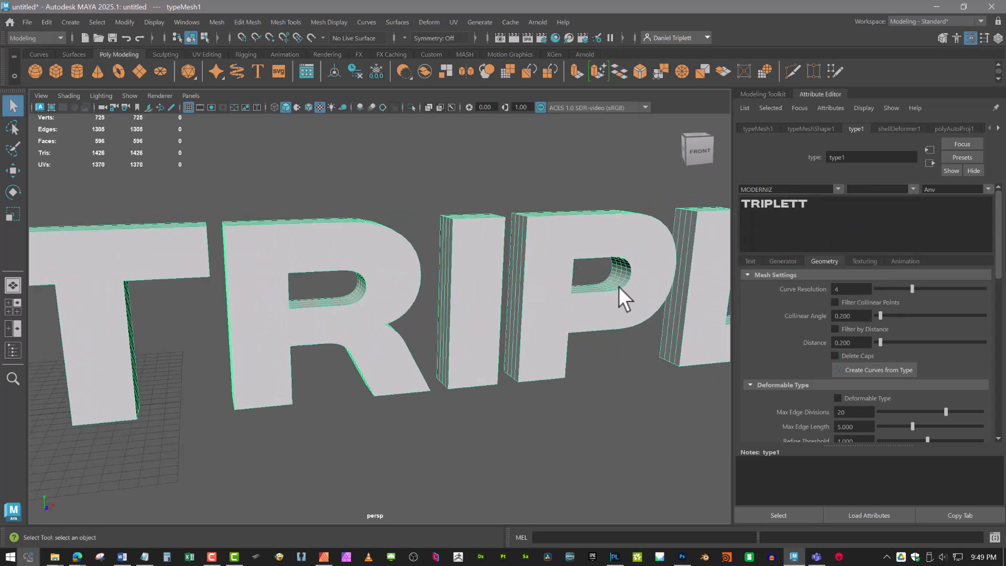
alt+right_drag(619, 287, 572, 289)
alt+drag(571, 289, 555, 310)
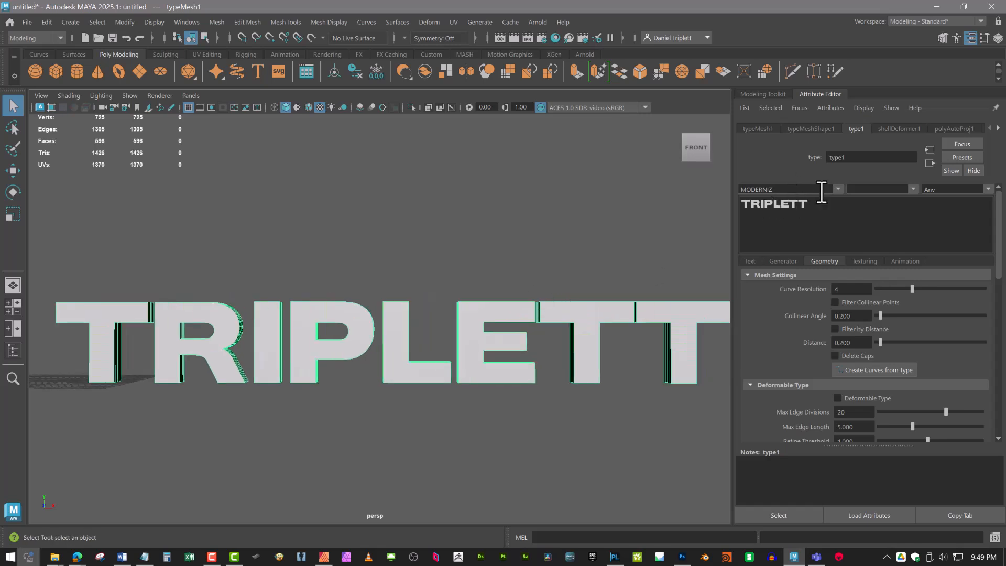
Browse the available fonts for the type1 text down to the Wingdings entries and close the font list.
click(839, 189)
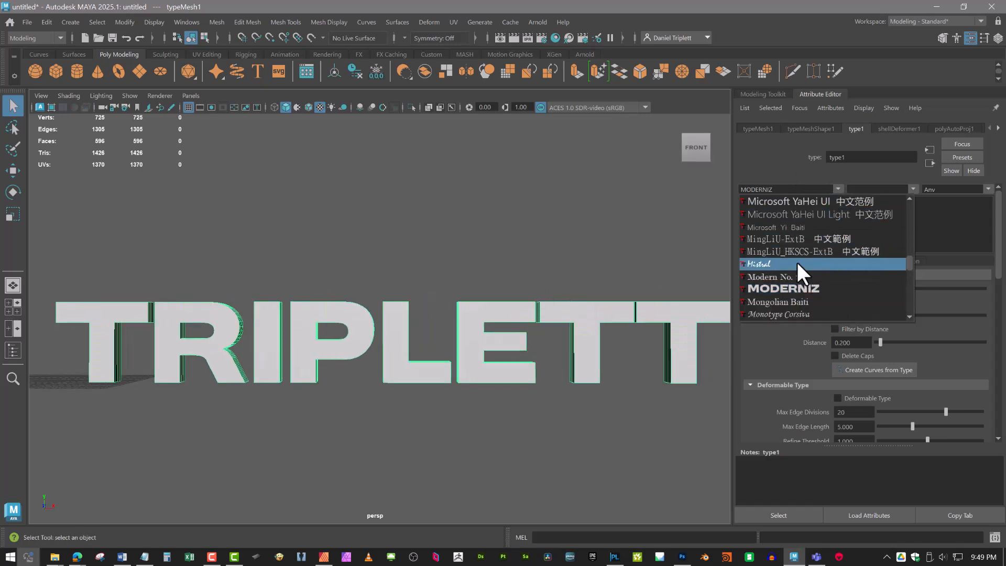
scroll(797, 262, down, 1)
scroll(797, 265, down, 7)
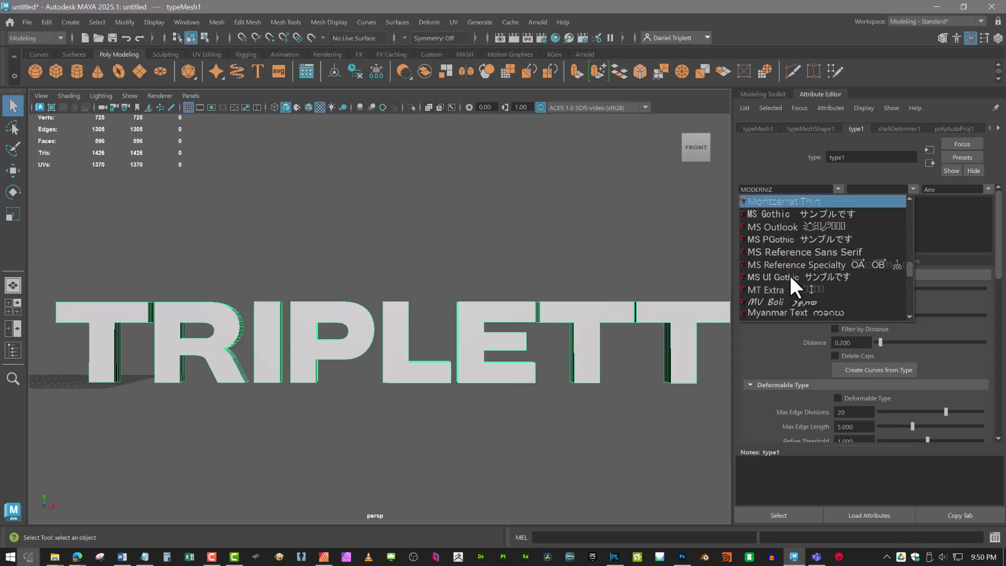
scroll(818, 281, down, 7)
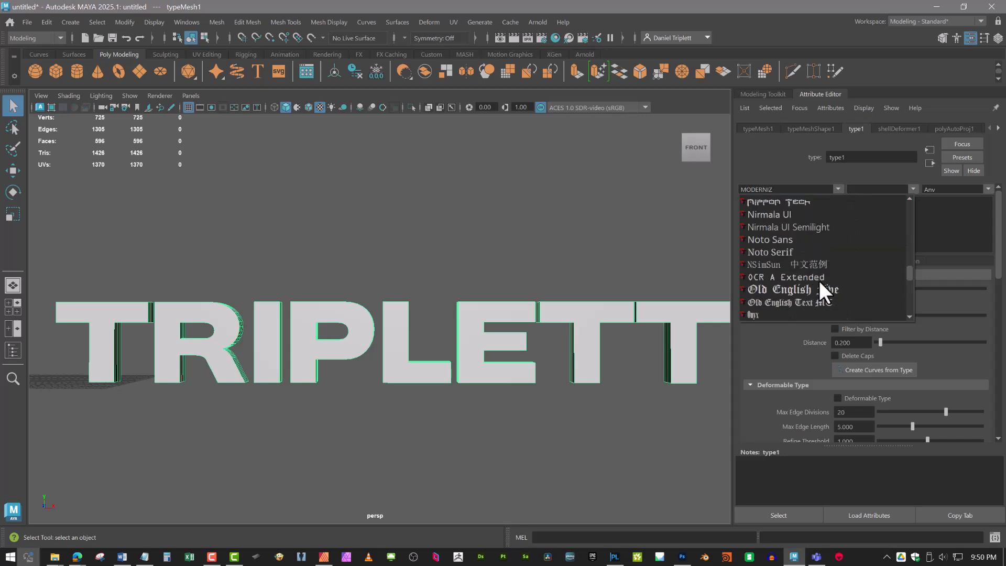
scroll(819, 278, down, 3)
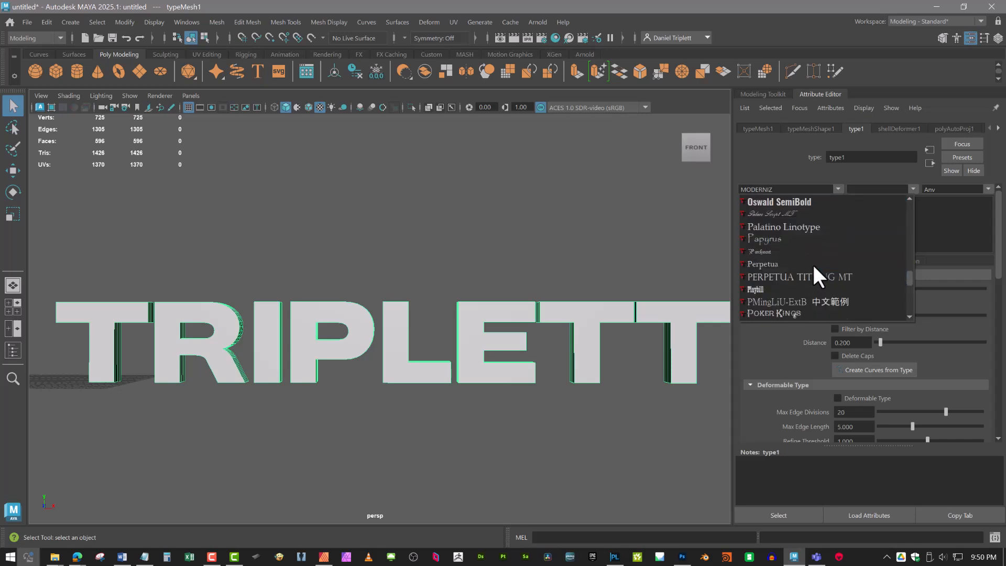
scroll(814, 267, down, 5)
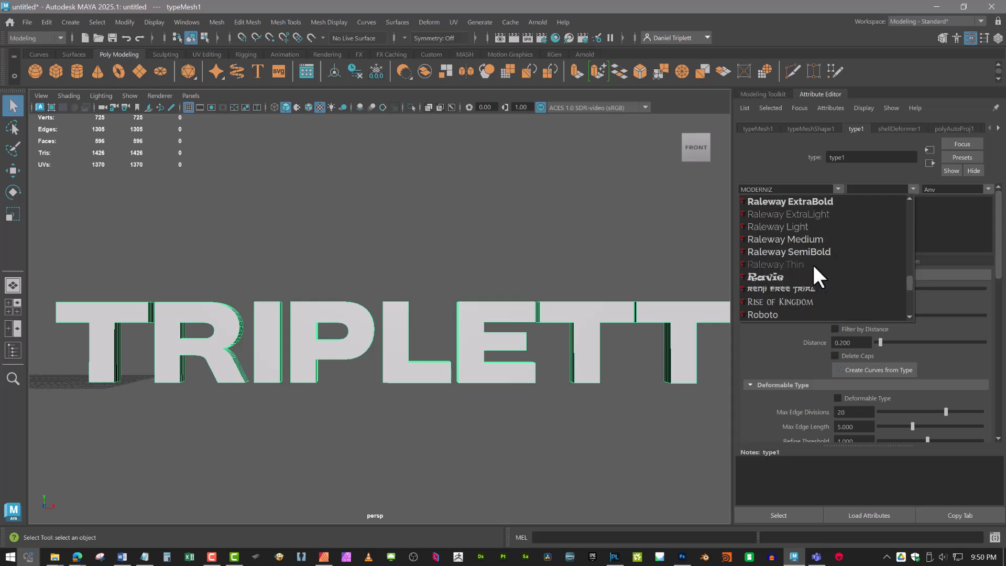
scroll(814, 267, down, 5)
scroll(814, 267, down, 5)
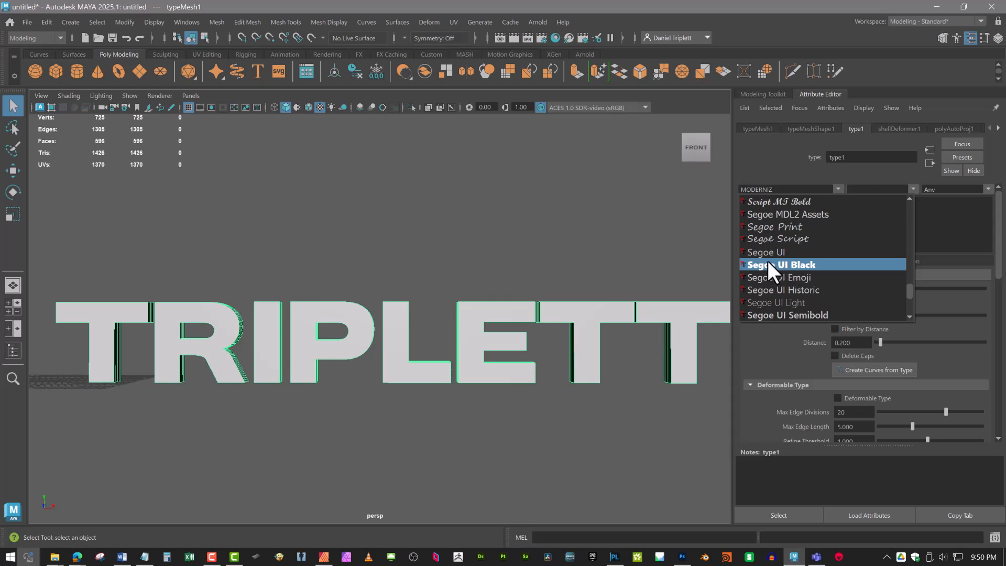
scroll(779, 265, down, 6)
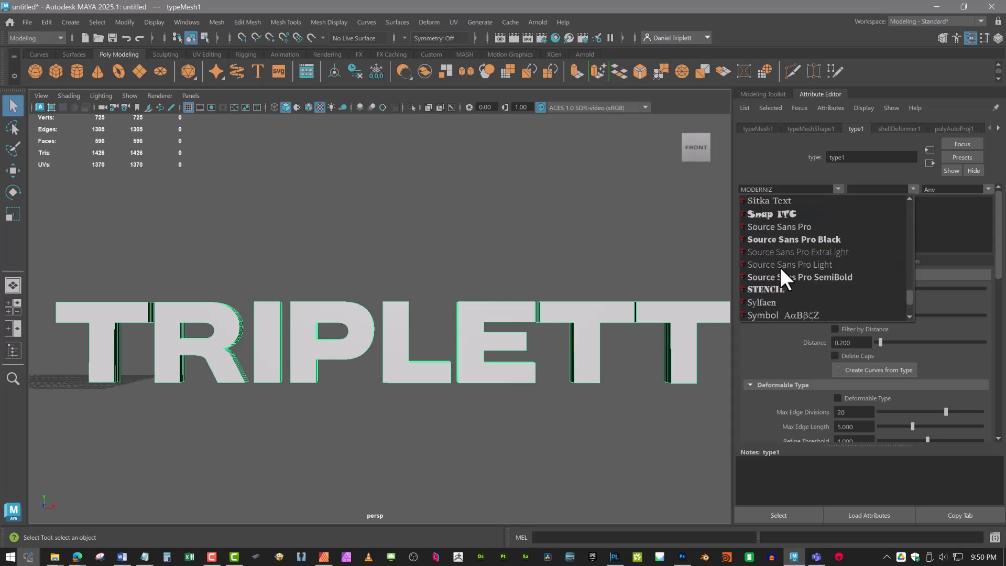
scroll(779, 265, down, 3)
scroll(780, 265, down, 3)
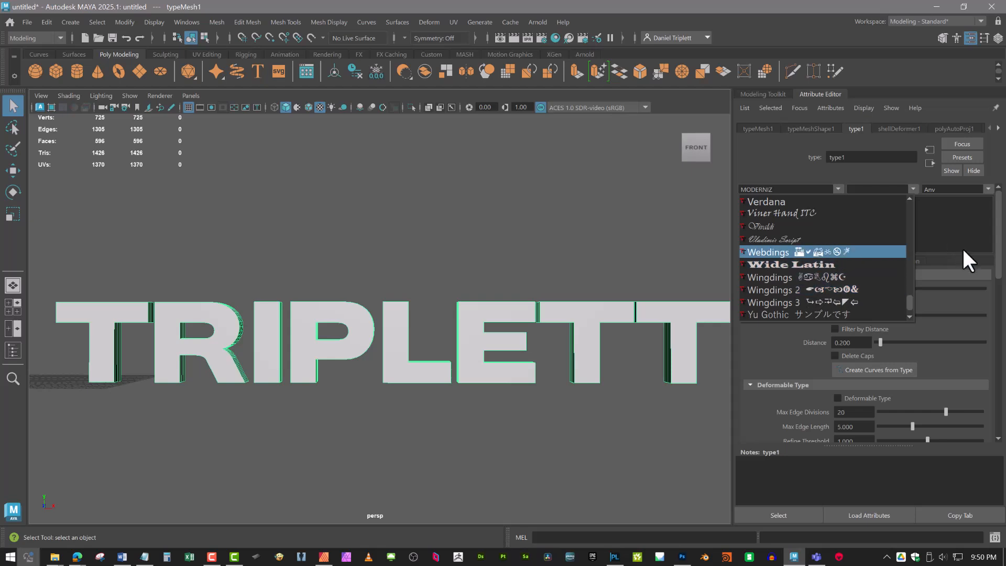
click(969, 233)
Examine the front faces and extruded sides of the 3D letters from several angles and distances.
mouse_move(422, 288)
alt+mouse_down()
mouse_move(433, 290)
mouse_move(423, 286)
alt+mouse_up()
alt+middle_drag(424, 286, 457, 281)
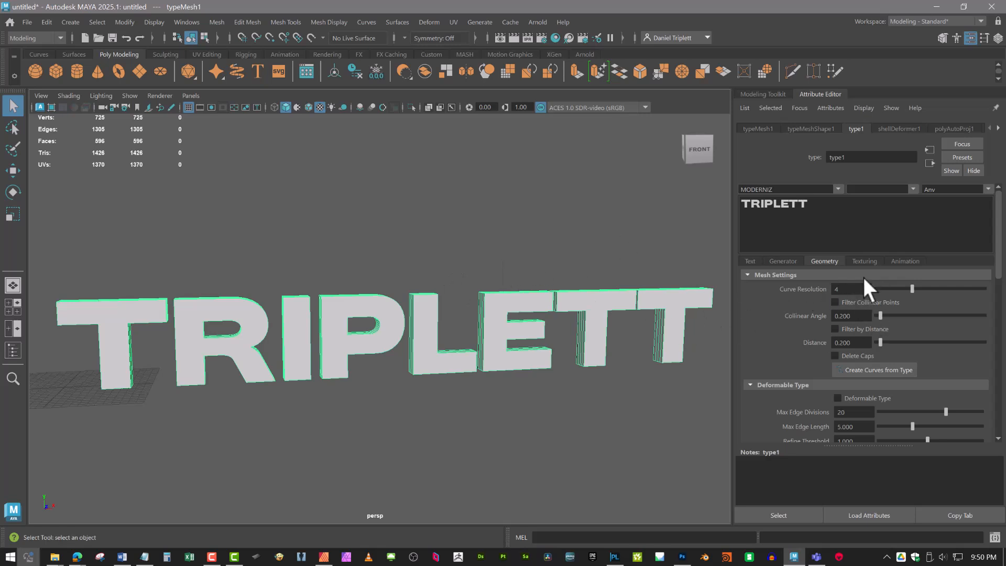
alt+drag(476, 296, 472, 314)
alt+middle_drag(377, 315, 432, 301)
alt+right_drag(424, 294, 505, 284)
alt+drag(505, 285, 562, 291)
alt+right_drag(562, 292, 559, 297)
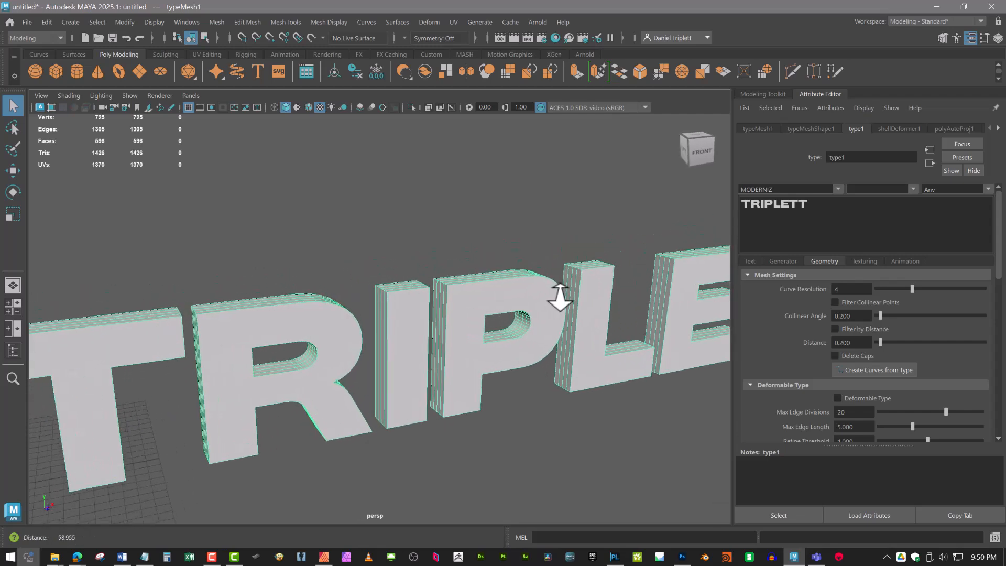
alt+middle_drag(540, 301, 499, 297)
alt+drag(527, 295, 518, 287)
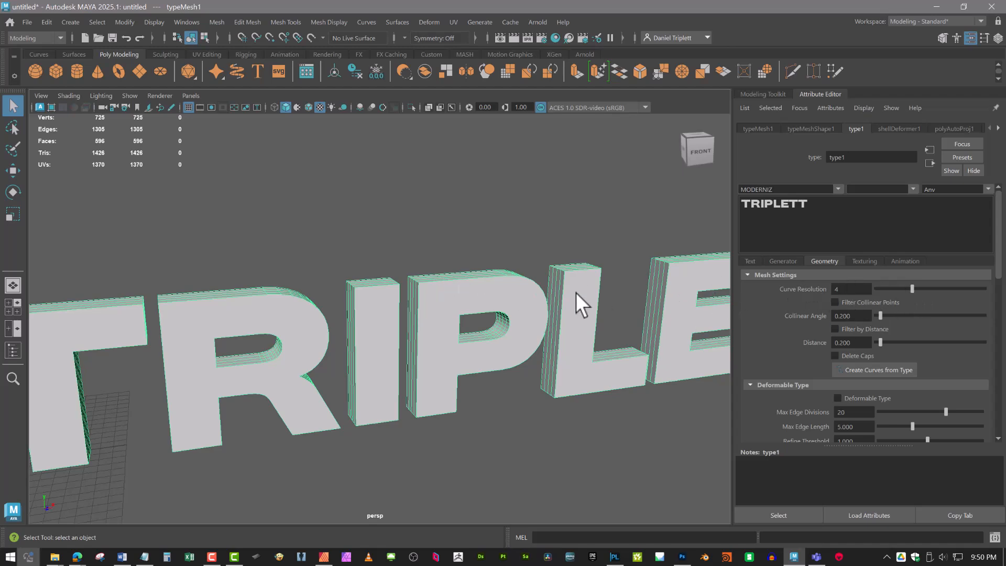
Try a Curve Resolution of 1 on the type mesh while viewing the rounded letters, and restore it to 4.
alt+drag(580, 299, 722, 283)
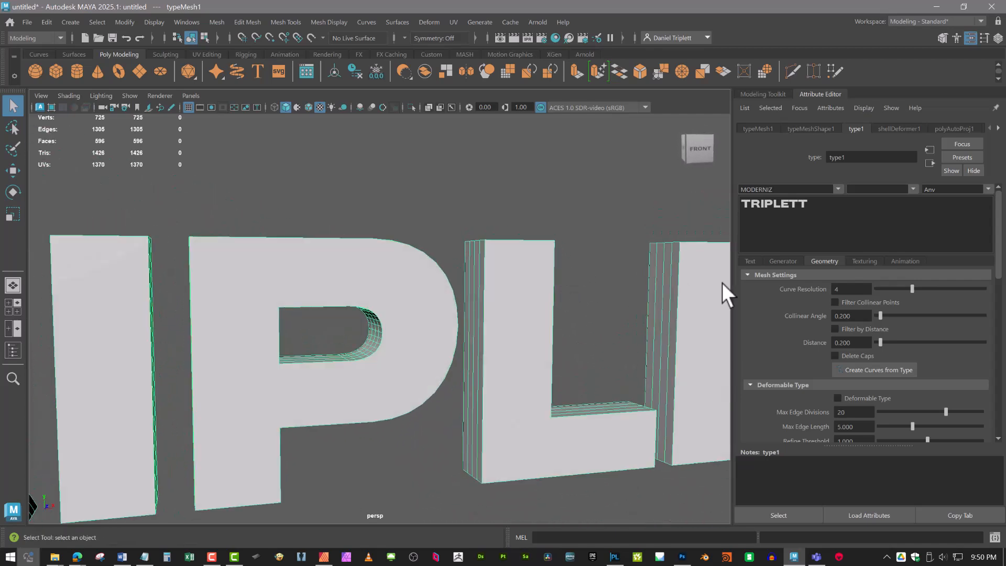
drag(913, 289, 842, 289)
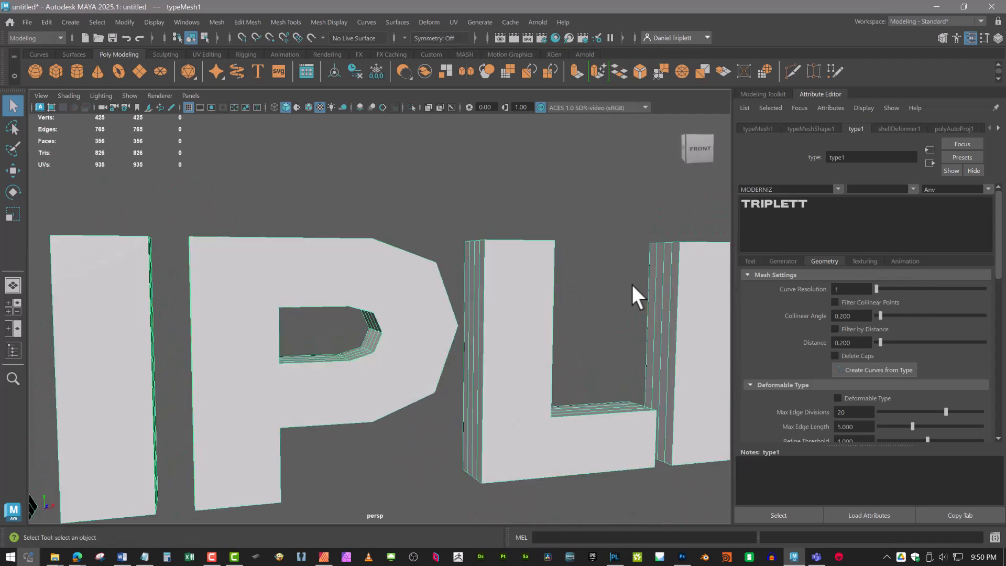
alt+drag(633, 285, 524, 285)
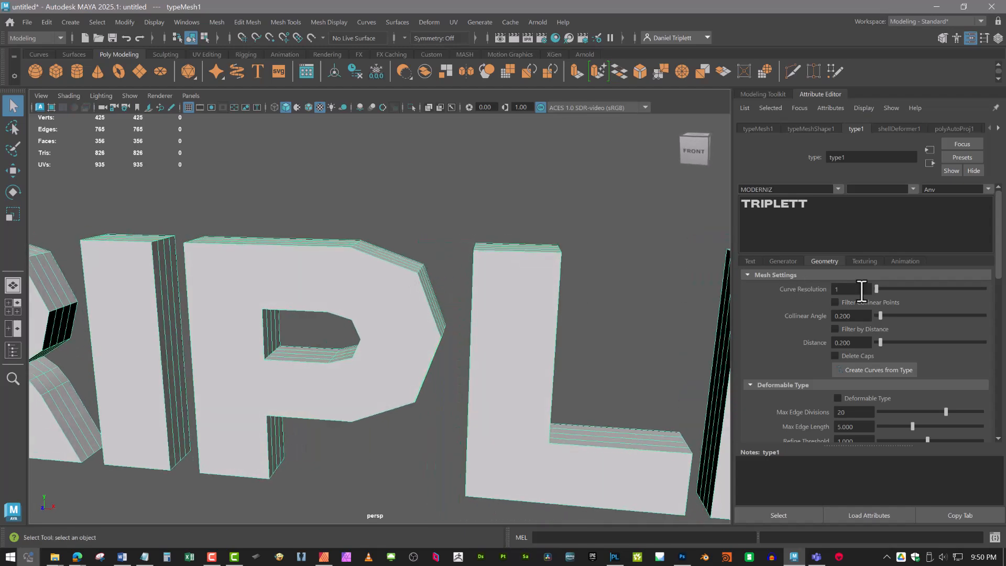
drag(874, 287, 912, 287)
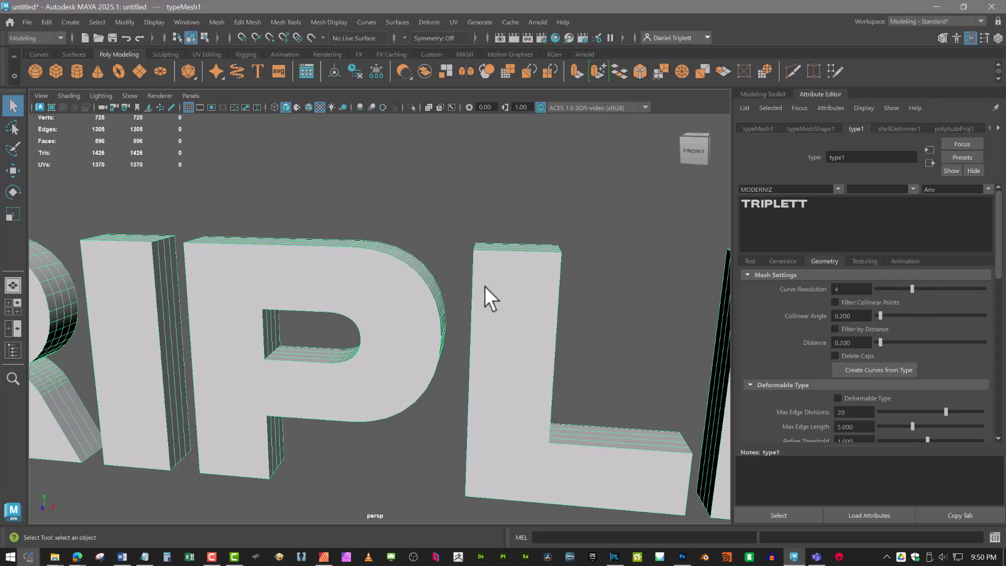
alt+drag(484, 286, 418, 268)
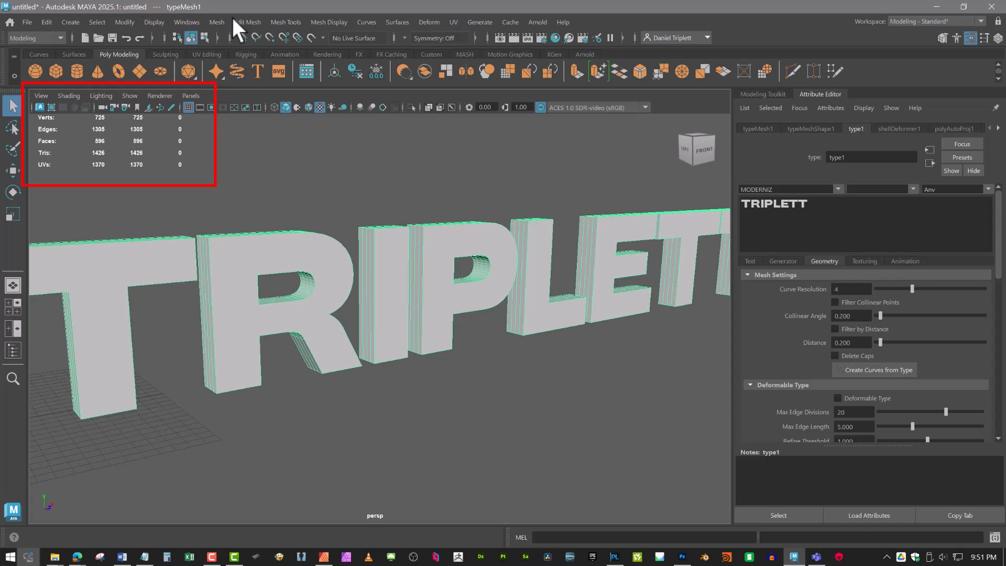
Turn the Poly Count heads-up display off and back on.
click(155, 23)
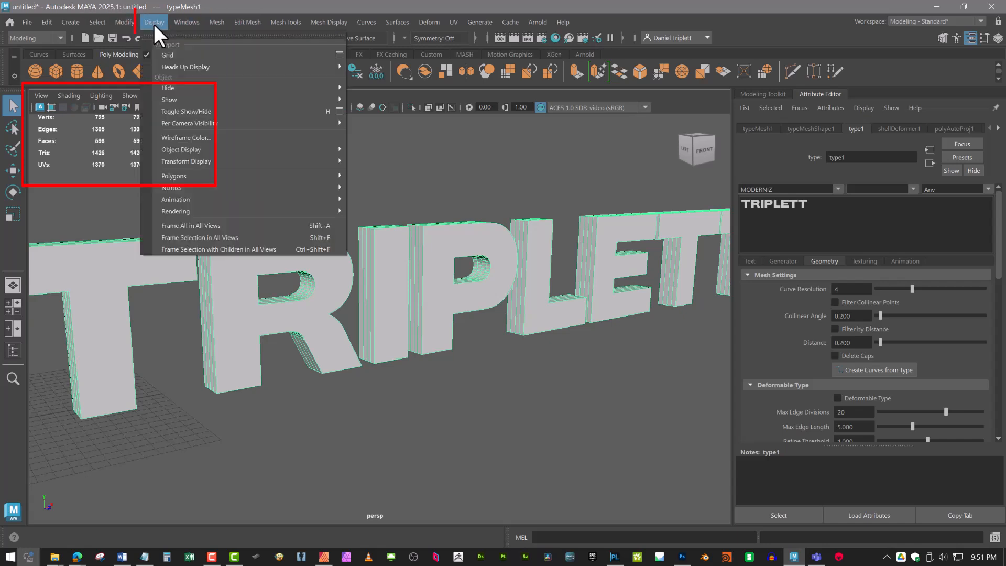
mouse_move(175, 65)
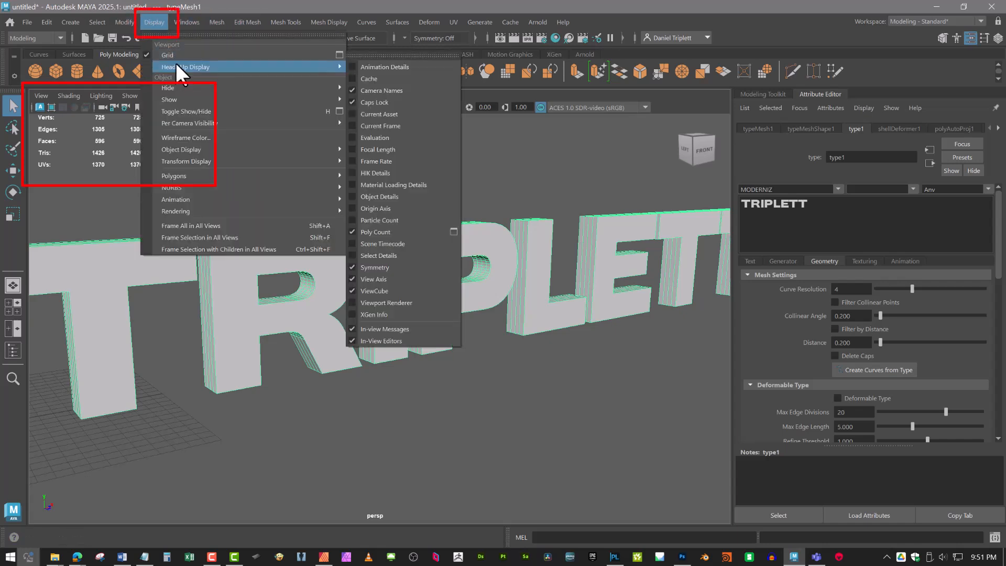
click(351, 232)
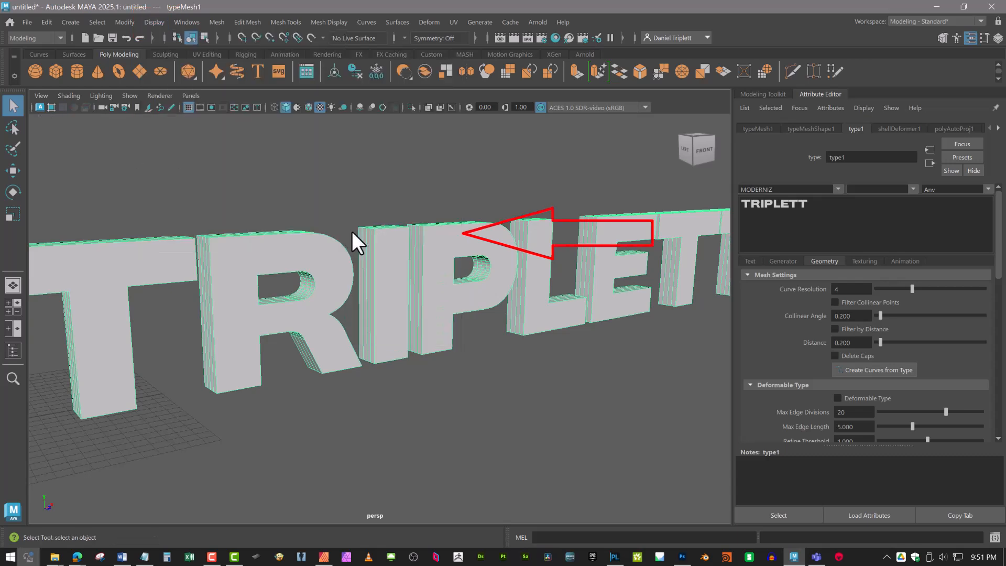
click(154, 21)
mouse_move(216, 69)
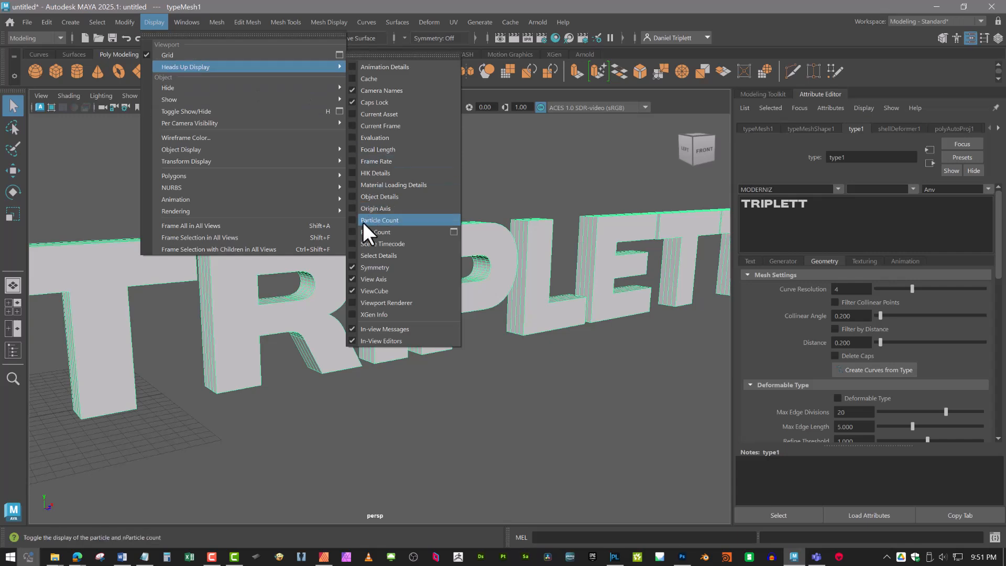
click(353, 231)
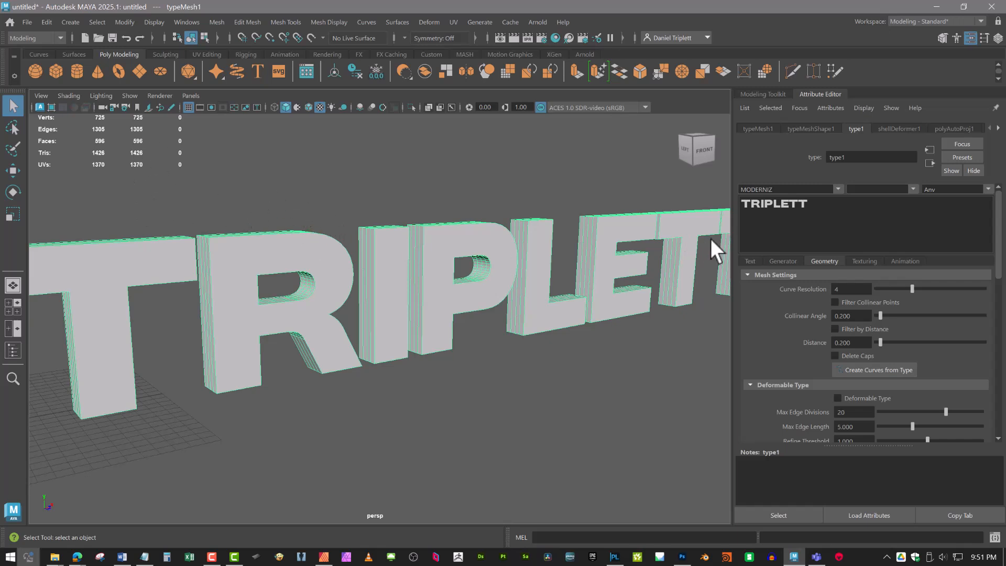
Examine the edge divisions along the sides of the letters up close and from different angles.
alt+drag(599, 304, 452, 330)
alt+right_drag(452, 331, 593, 299)
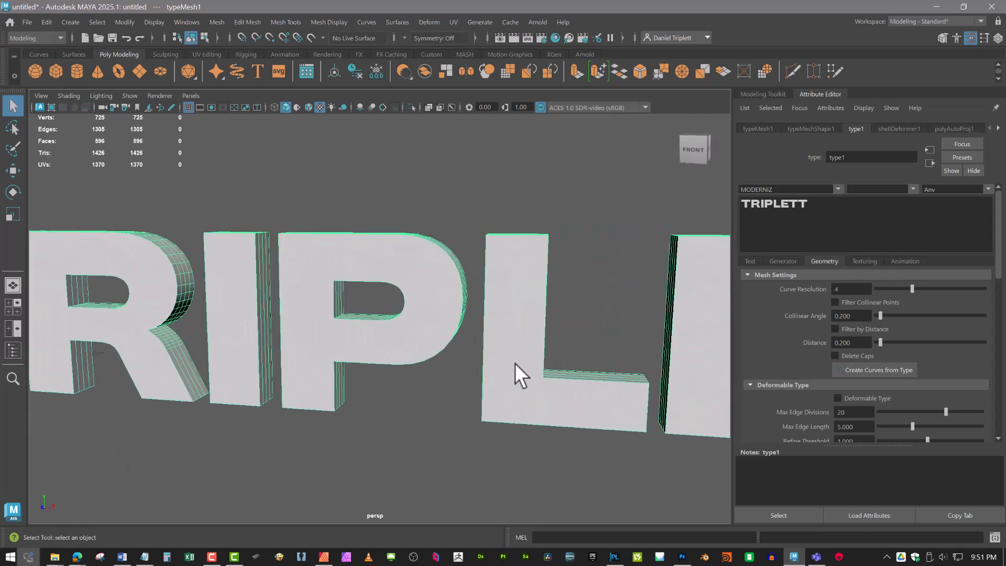
alt+right_drag(515, 364, 388, 325)
alt+drag(388, 326, 447, 323)
alt+middle_drag(447, 324, 467, 301)
alt+right_drag(467, 301, 458, 331)
alt+drag(458, 331, 476, 332)
alt+middle_drag(476, 332, 485, 343)
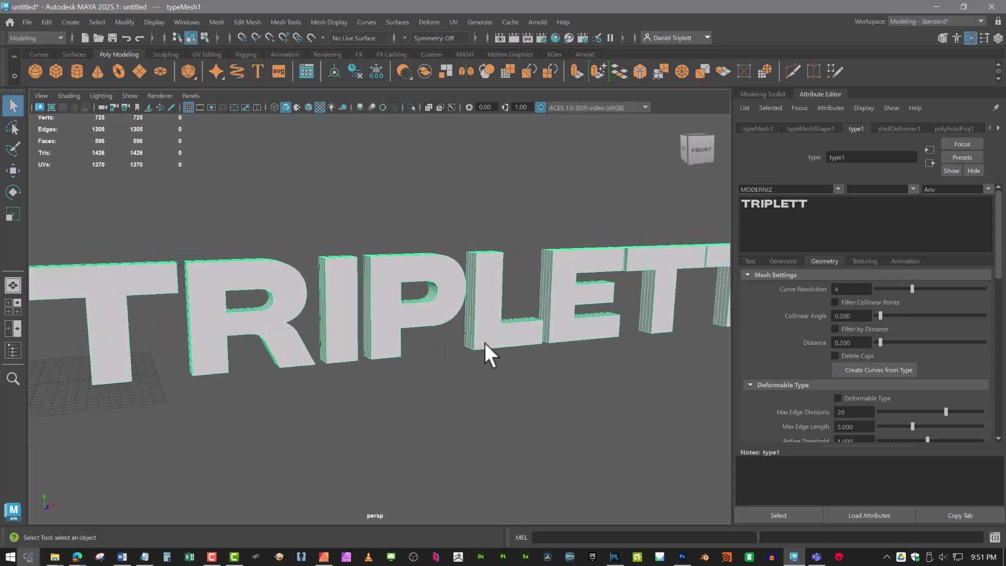
alt+drag(486, 343, 447, 321)
Enable Deformable Type for the text mesh and disable it again.
scroll(802, 369, down, 1)
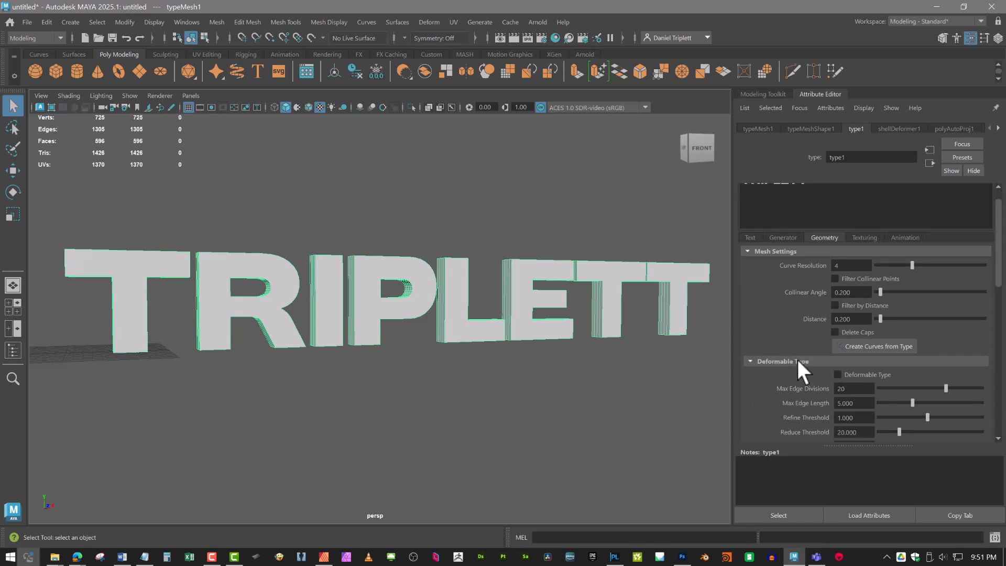
scroll(802, 370, down, 3)
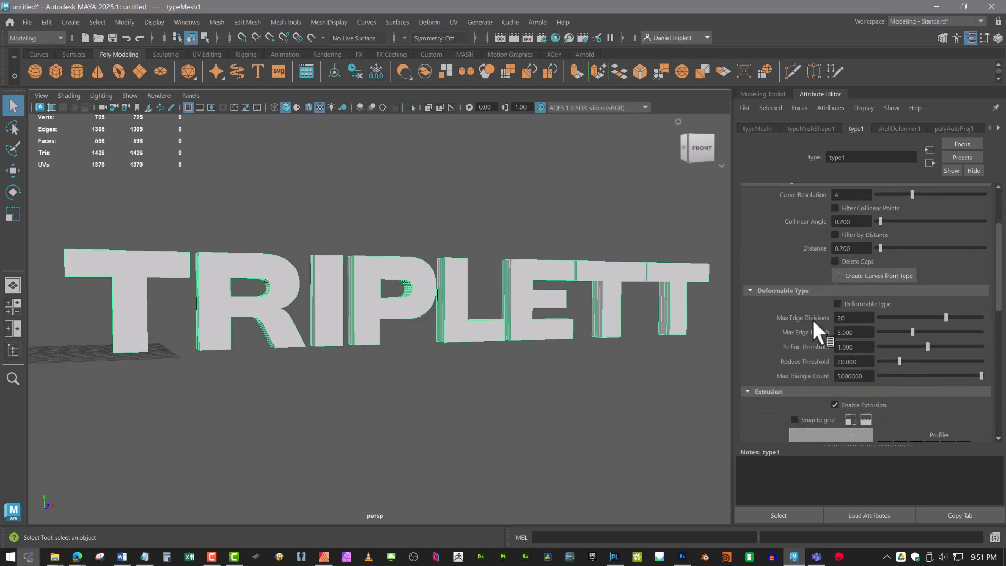
click(838, 304)
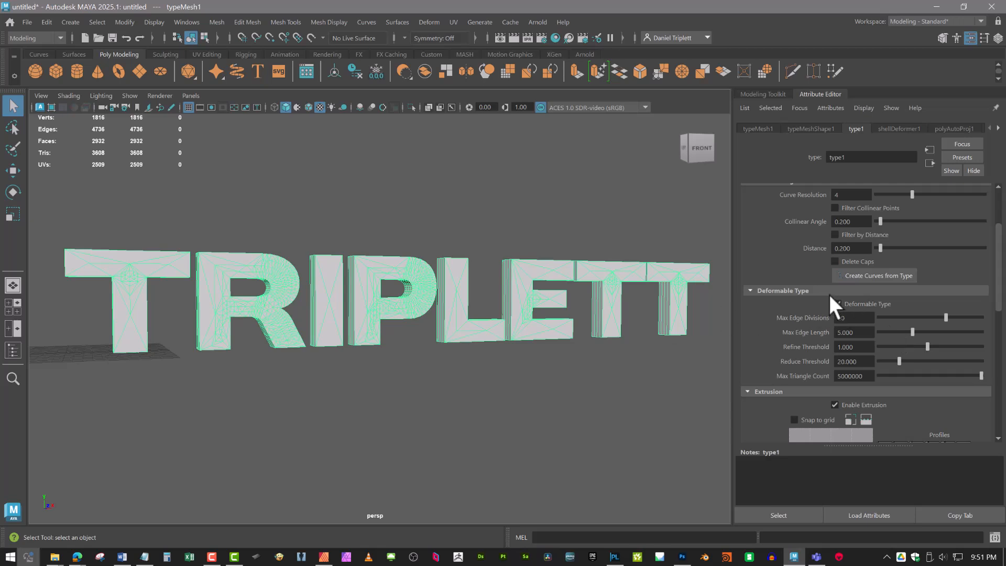
click(838, 305)
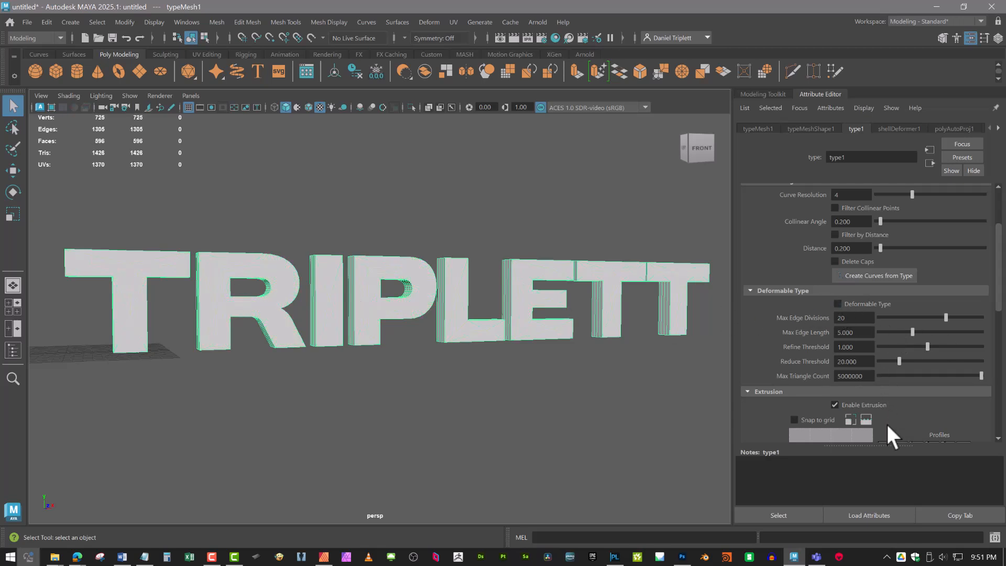
Set the Extrude Divisions of the type extrusion to 1, with the letter sides in close view.
scroll(842, 360, down, 3)
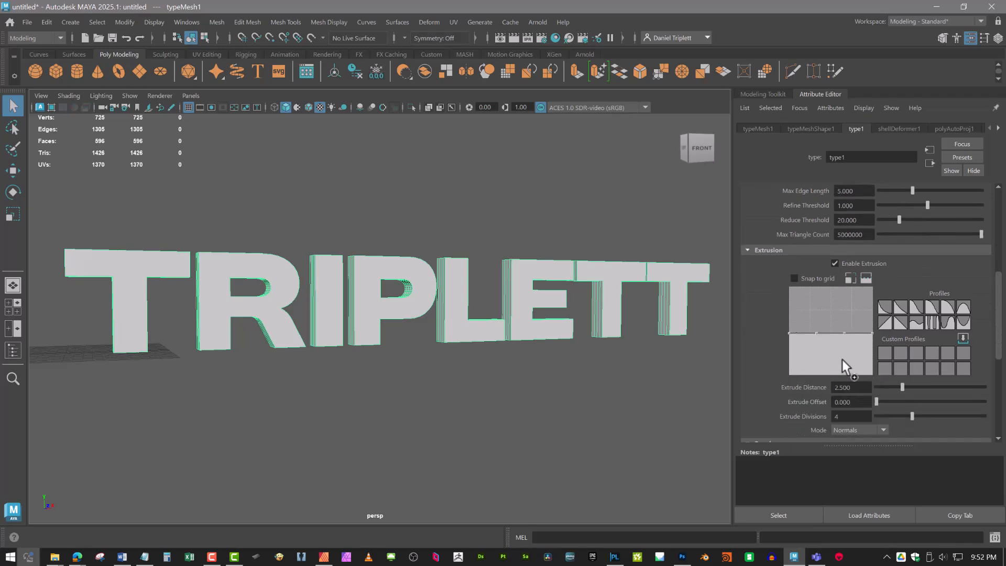
scroll(842, 360, down, 1)
alt+drag(448, 317, 450, 330)
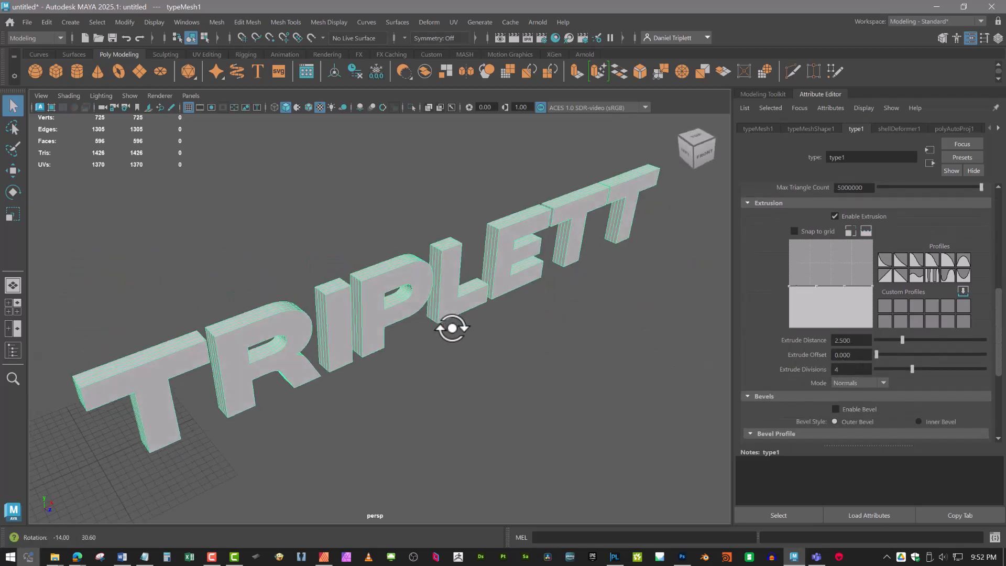
scroll(440, 284, up, 3)
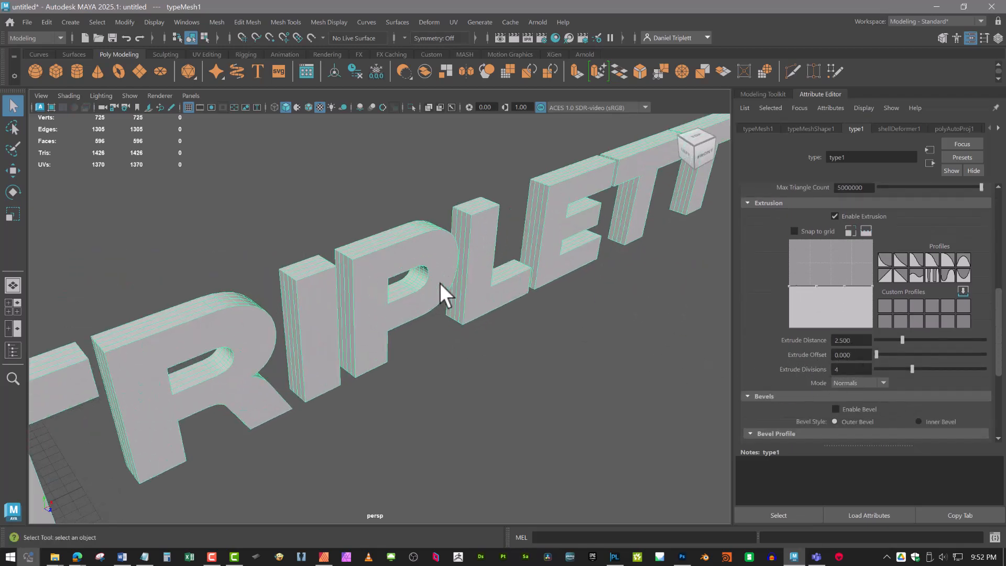
alt+middle_drag(439, 283, 477, 338)
scroll(489, 296, up, 3)
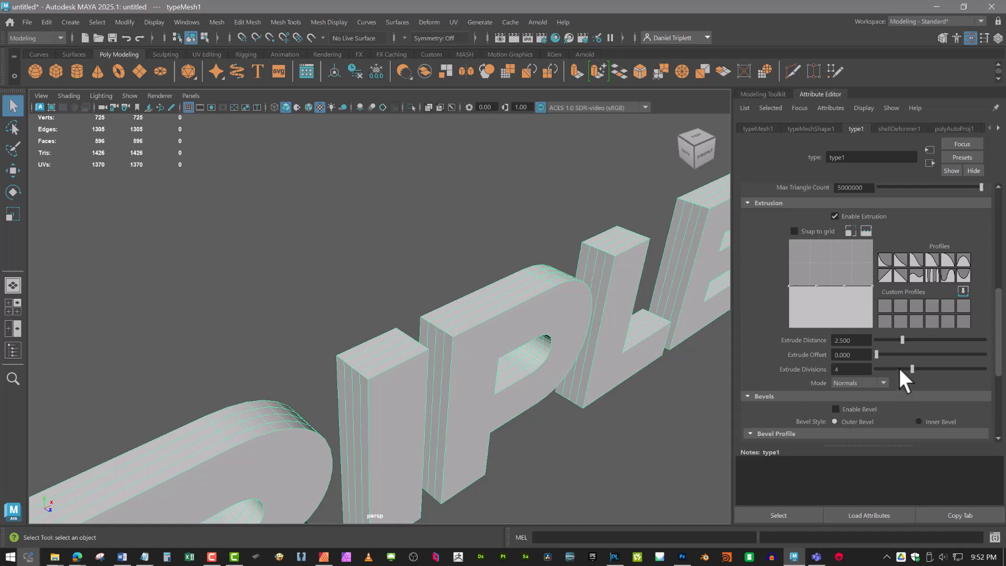
drag(900, 369, 883, 369)
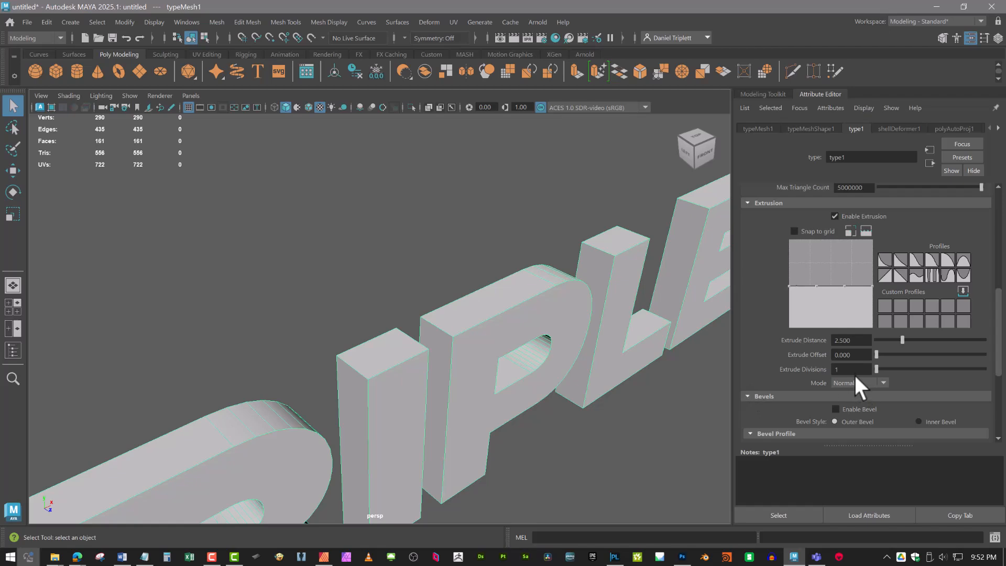
Reduce the Extrude Distance of the text to about 1.8 after viewing the simplified letters from several angles.
alt+drag(544, 355, 489, 342)
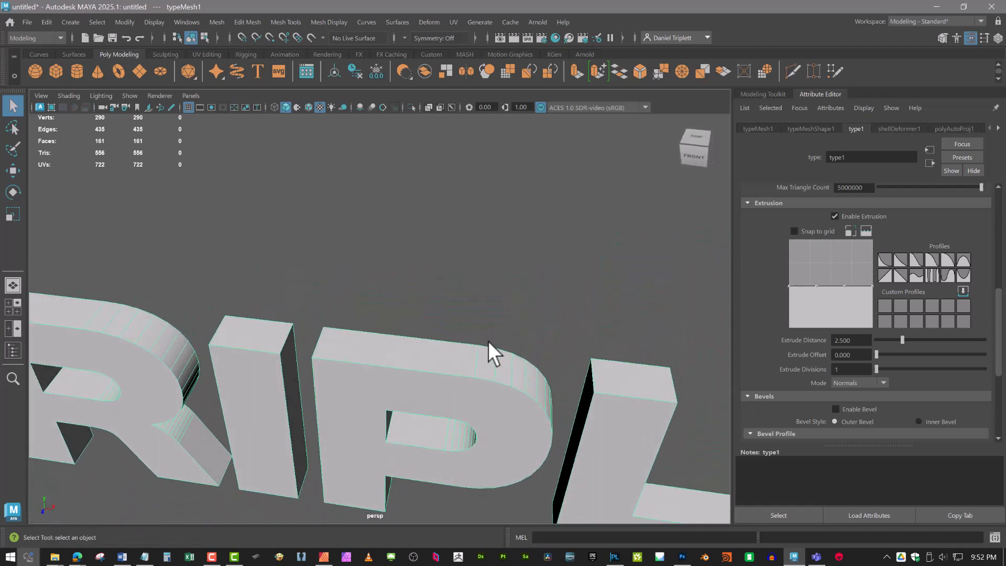
alt+middle_drag(488, 341, 566, 272)
alt+right_drag(567, 272, 490, 291)
alt+drag(490, 291, 515, 294)
alt+right_drag(515, 293, 466, 302)
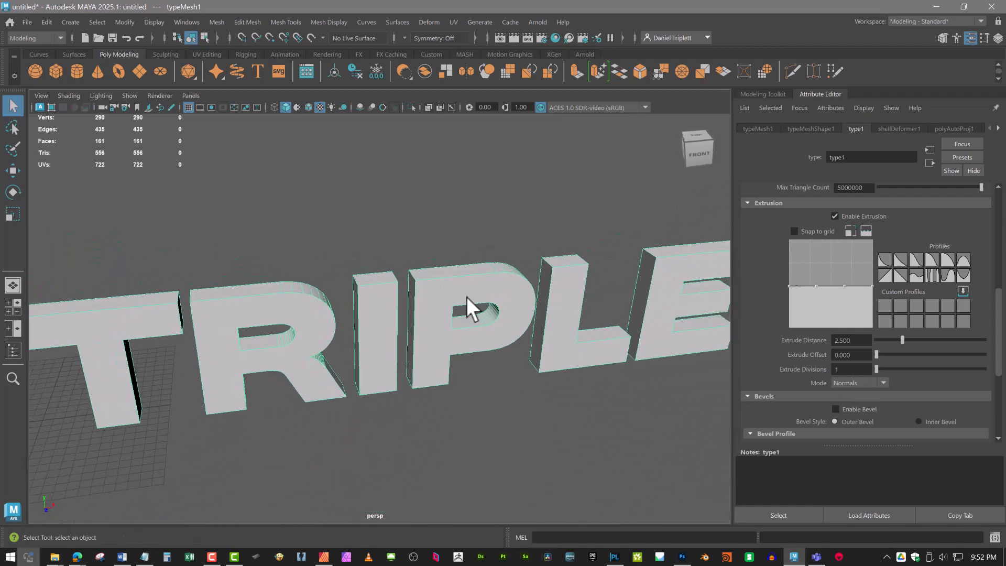
alt+drag(466, 302, 803, 404)
alt+drag(603, 338, 741, 359)
drag(902, 338, 896, 338)
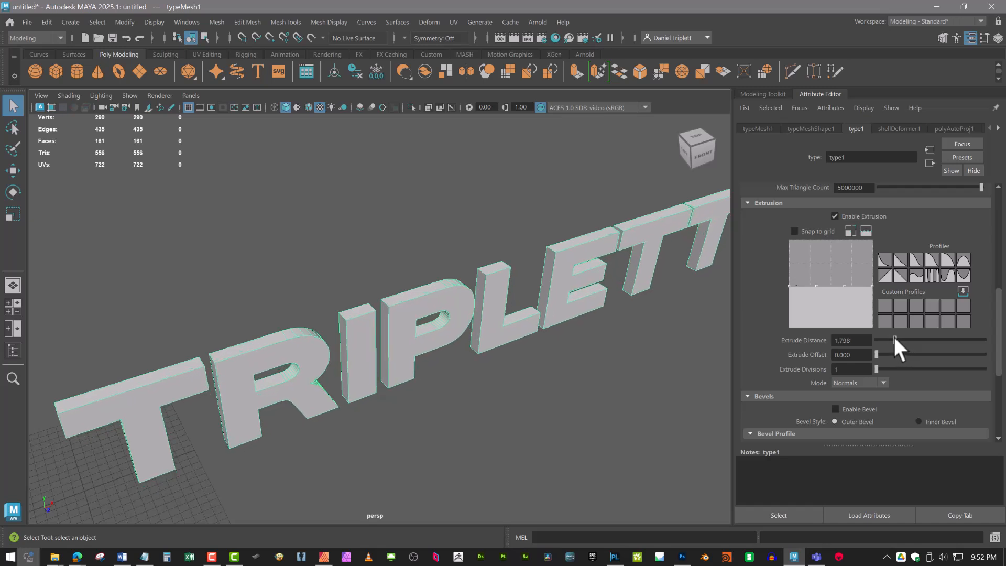
Set the Extrude Distance of the text to 2 and check the letters' depth.
double_click(848, 340)
text(2)
key(Return)
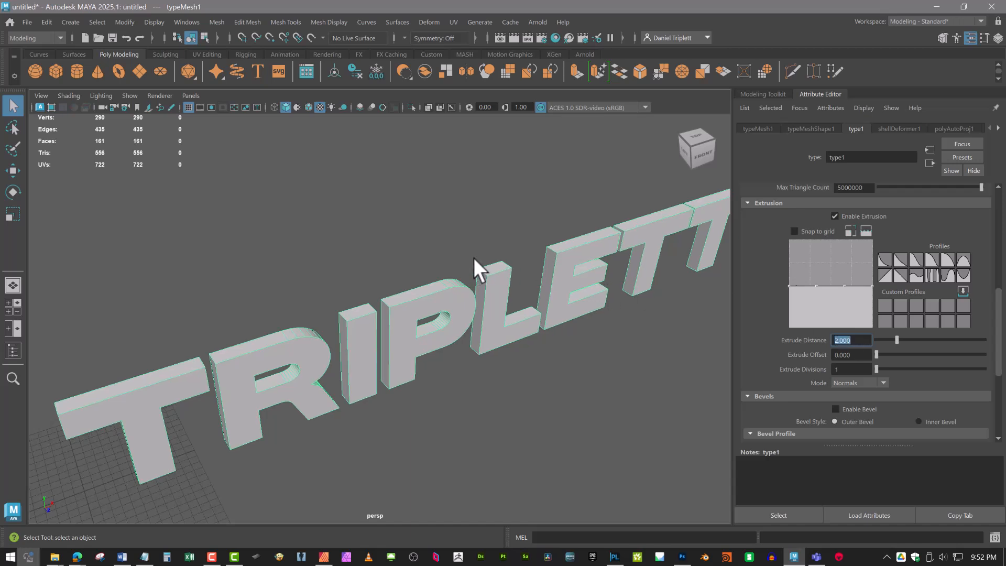
alt+drag(474, 258, 423, 258)
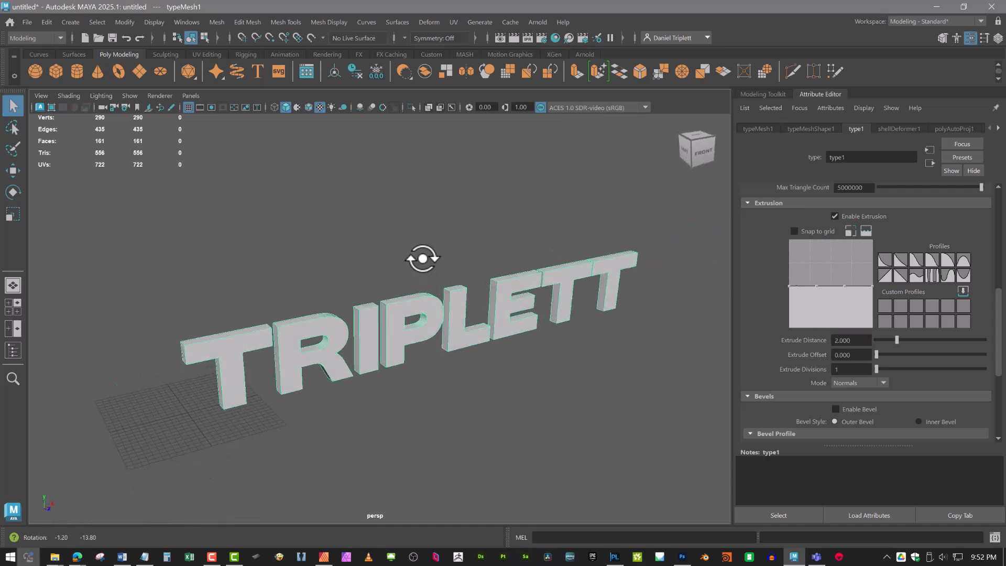
double_click(840, 340)
scroll(417, 260, up, 3)
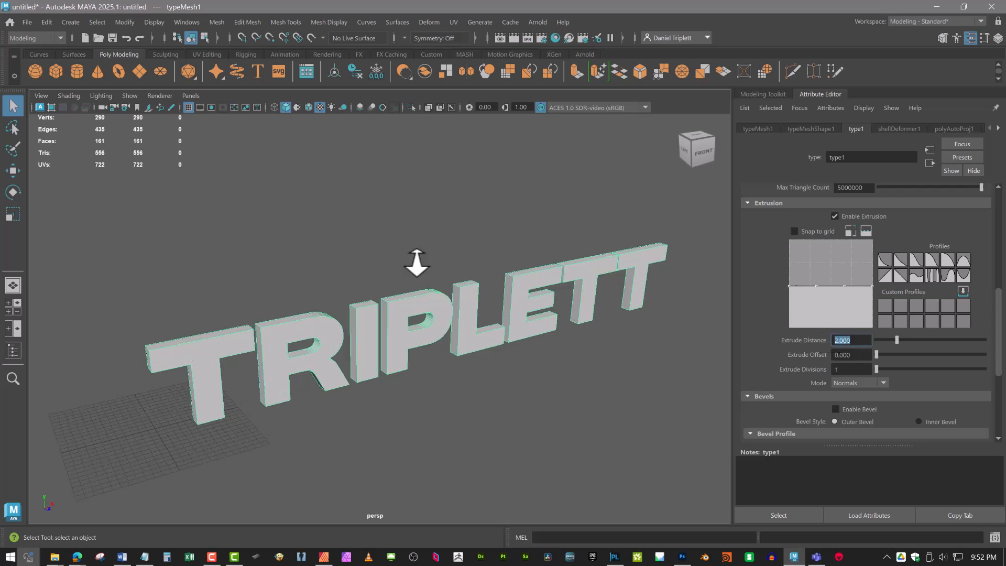
alt+middle_drag(426, 259, 486, 295)
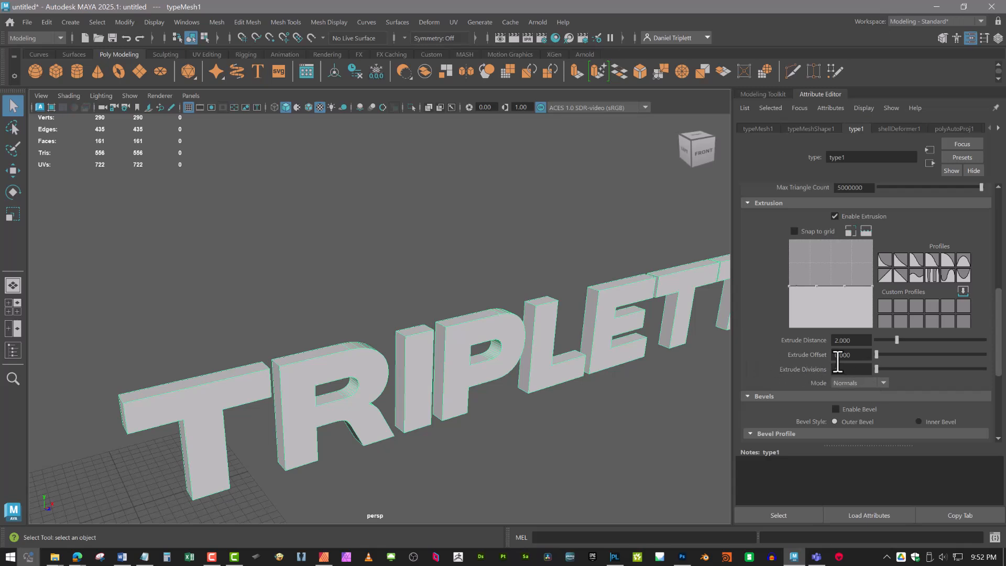
Enable the bevel for the text with the Outer Bevel style.
scroll(864, 400, down, 3)
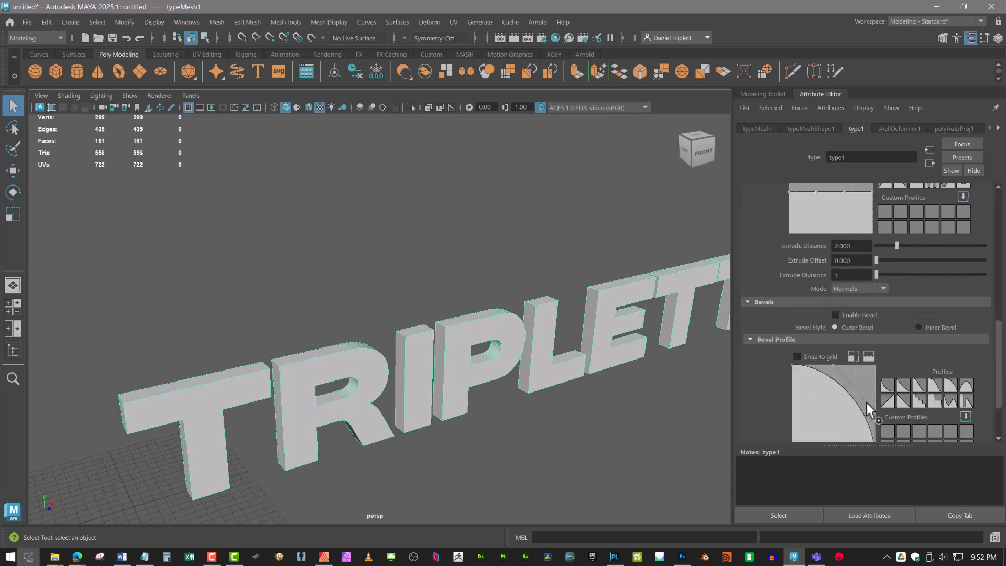
scroll(867, 402, down, 2)
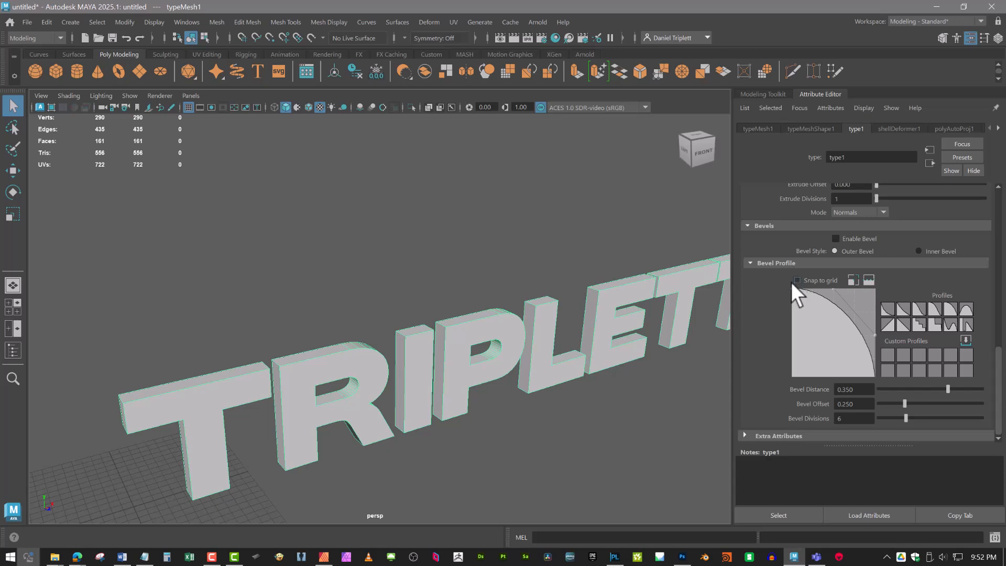
scroll(591, 285, up, 1)
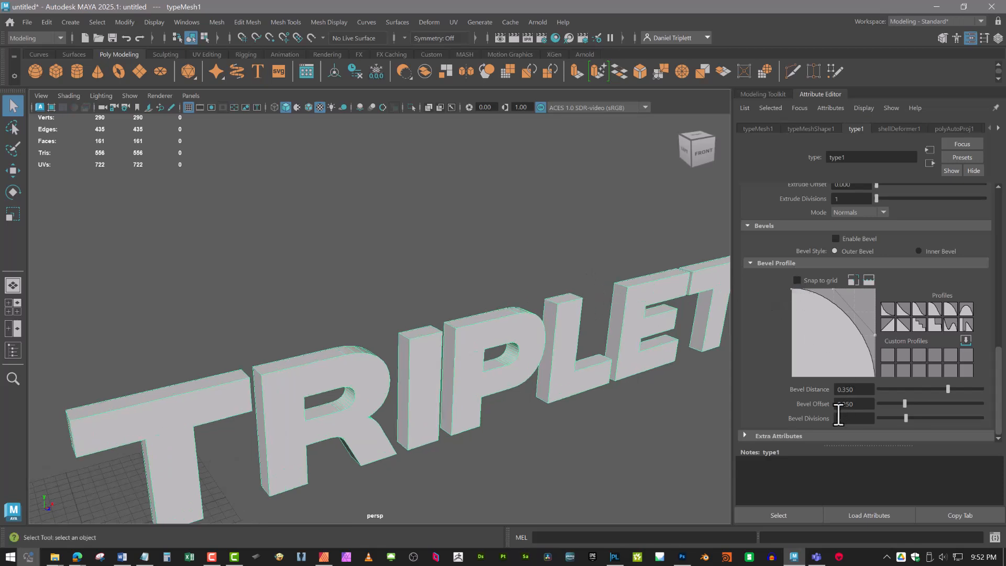
click(836, 238)
scroll(395, 314, up, 5)
alt+middle_drag(686, 322, 468, 356)
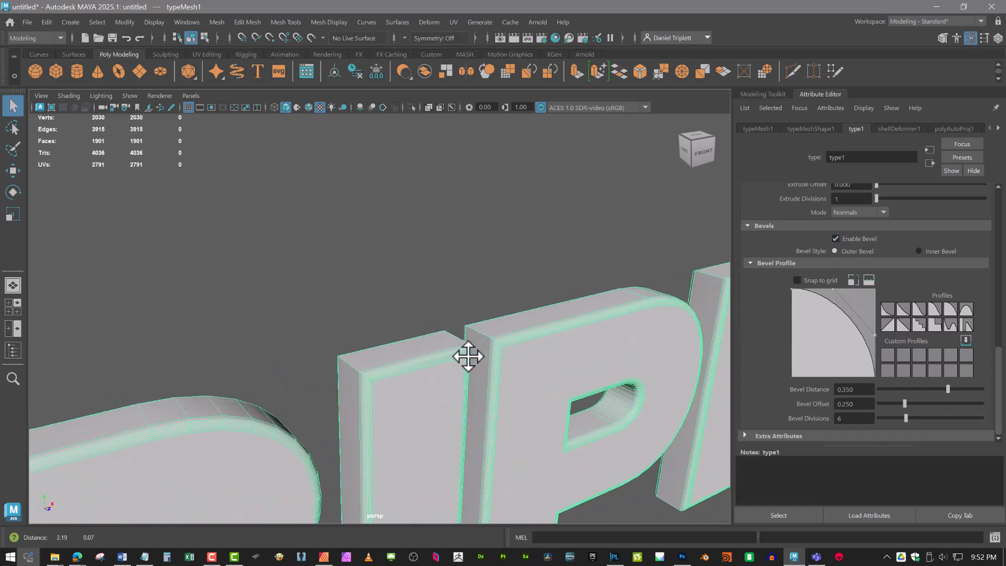
Examine the bevelled edges up close along the fronts and tops of the letters.
scroll(611, 344, down, 2)
scroll(580, 355, down, 4)
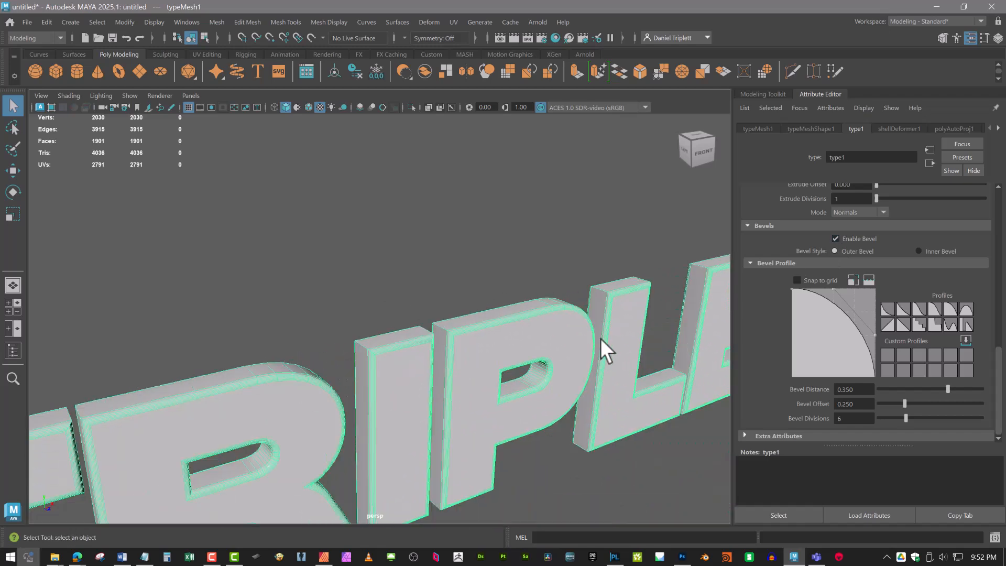
alt+drag(601, 338, 566, 339)
alt+middle_drag(566, 339, 315, 312)
alt+middle_drag(457, 353, 262, 357)
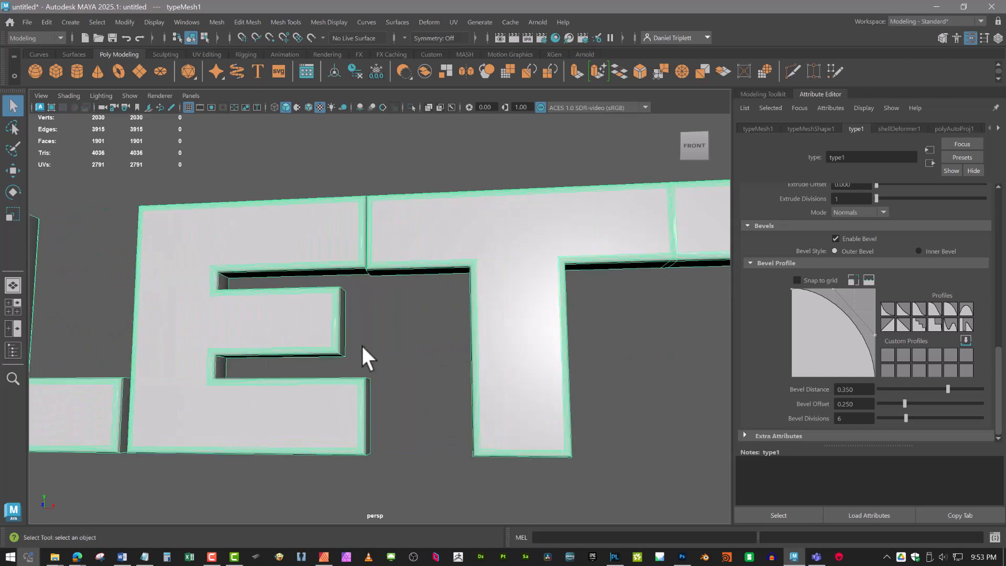
alt+drag(362, 346, 380, 350)
alt+middle_drag(492, 353, 262, 358)
alt+right_drag(431, 354, 474, 337)
alt+drag(478, 299, 470, 347)
alt+middle_drag(436, 369, 302, 343)
alt+right_drag(367, 338, 602, 323)
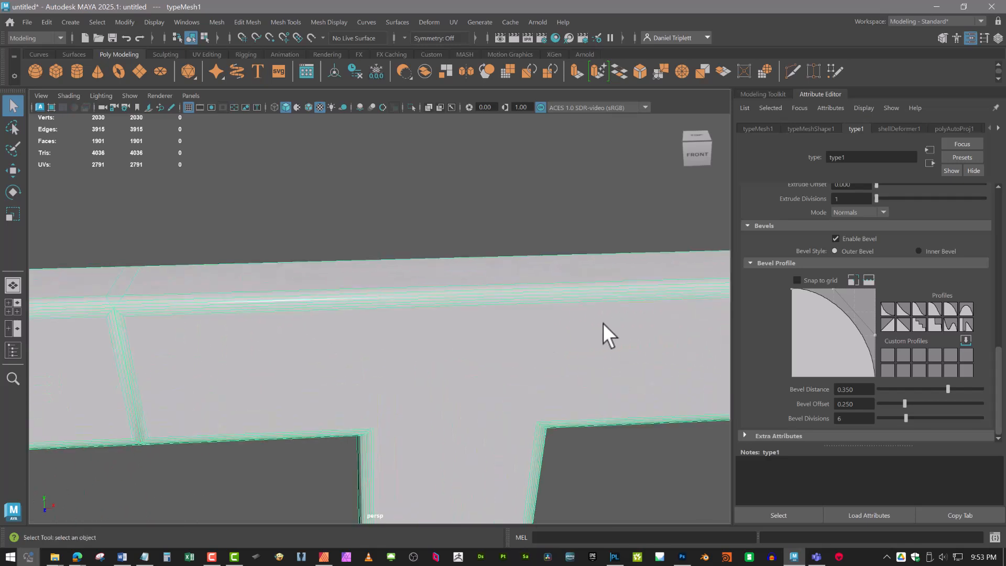
Try the concave and the stepped preset curves as the bevel profile of the text.
click(887, 310)
alt+drag(731, 333, 493, 352)
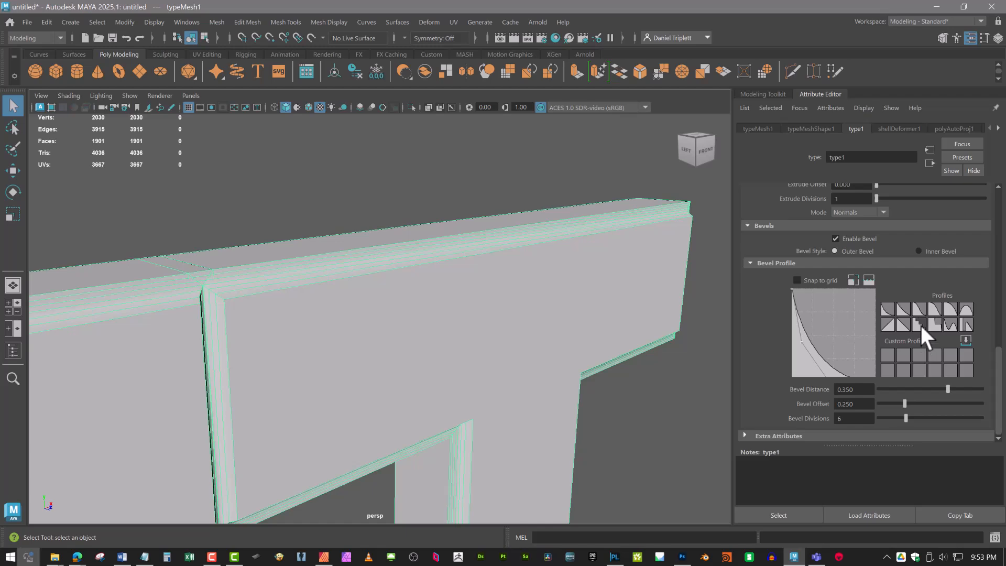
click(920, 325)
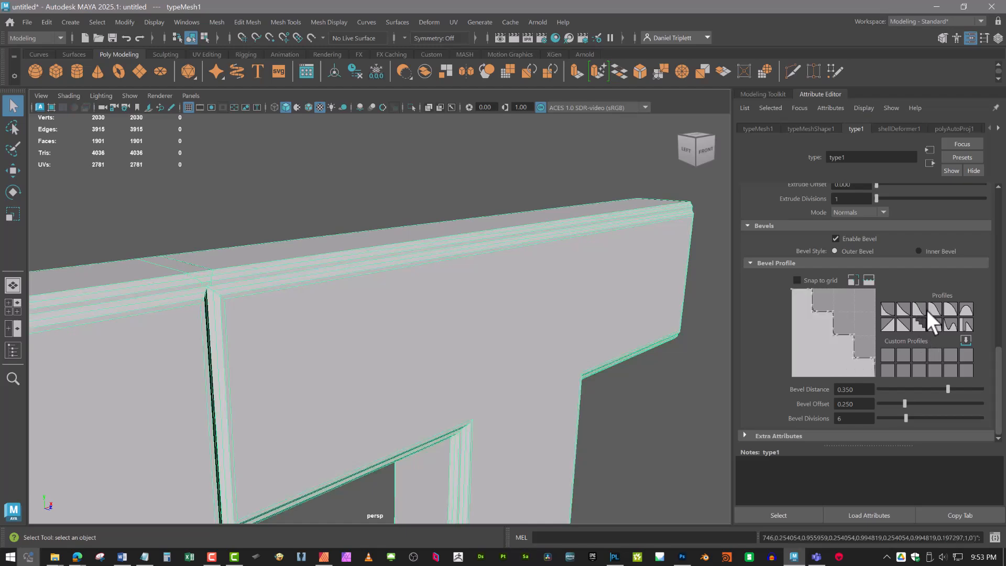
Try the S-curved preset as the bevel profile and check it on the last letter.
click(933, 307)
alt+drag(647, 291, 562, 285)
alt+middle_drag(562, 277, 582, 346)
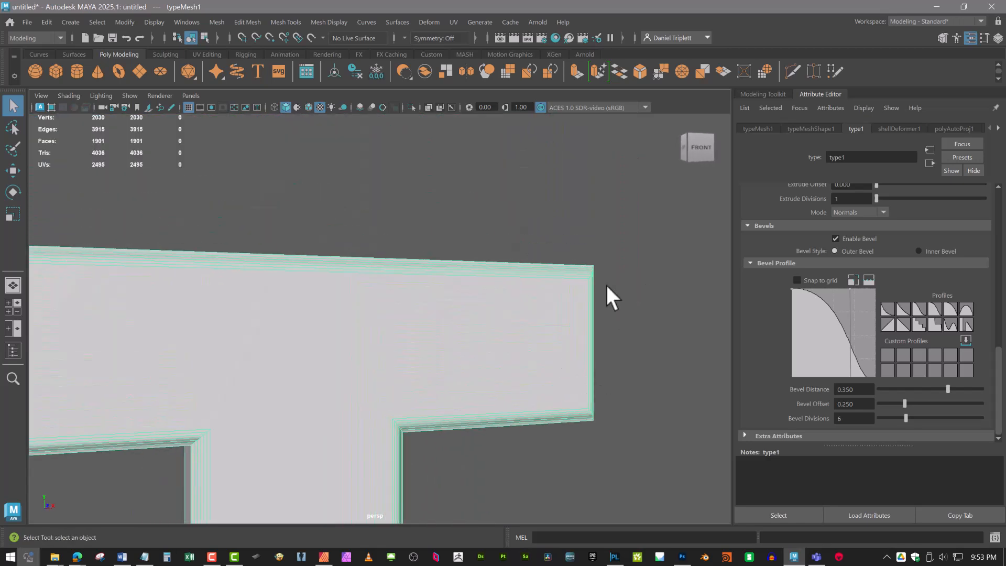
alt+drag(593, 279, 561, 271)
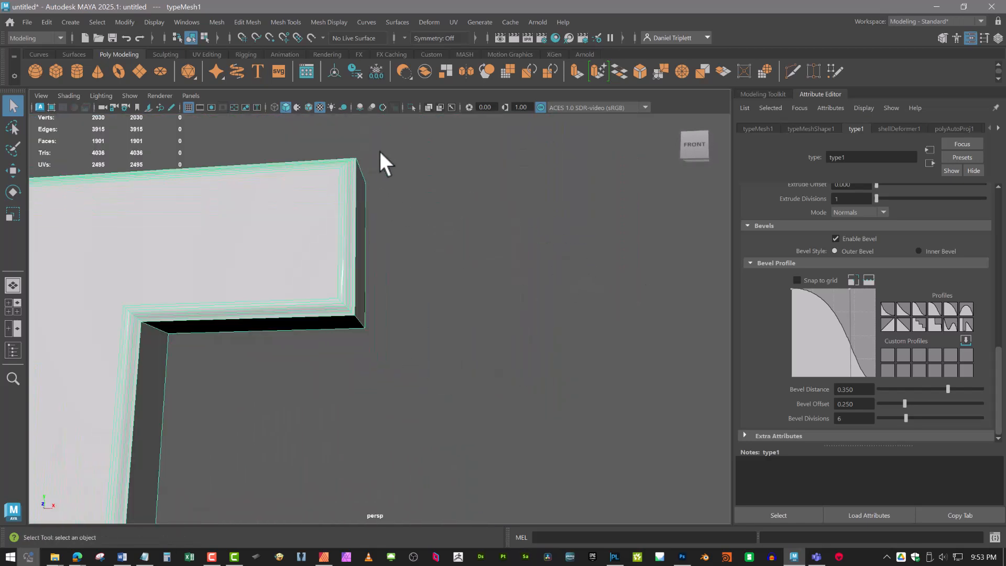
Examine the S-curved bevel along the row of letters from several angles.
alt+middle_drag(385, 185, 537, 183)
scroll(539, 247, down, 2)
alt+drag(449, 240, 467, 263)
alt+middle_drag(514, 361, 611, 225)
alt+right_drag(525, 257, 414, 272)
alt+middle_drag(448, 272, 669, 225)
alt+middle_drag(412, 273, 618, 226)
alt+right_drag(511, 257, 404, 262)
alt+drag(398, 258, 437, 250)
alt+middle_drag(586, 268, 612, 326)
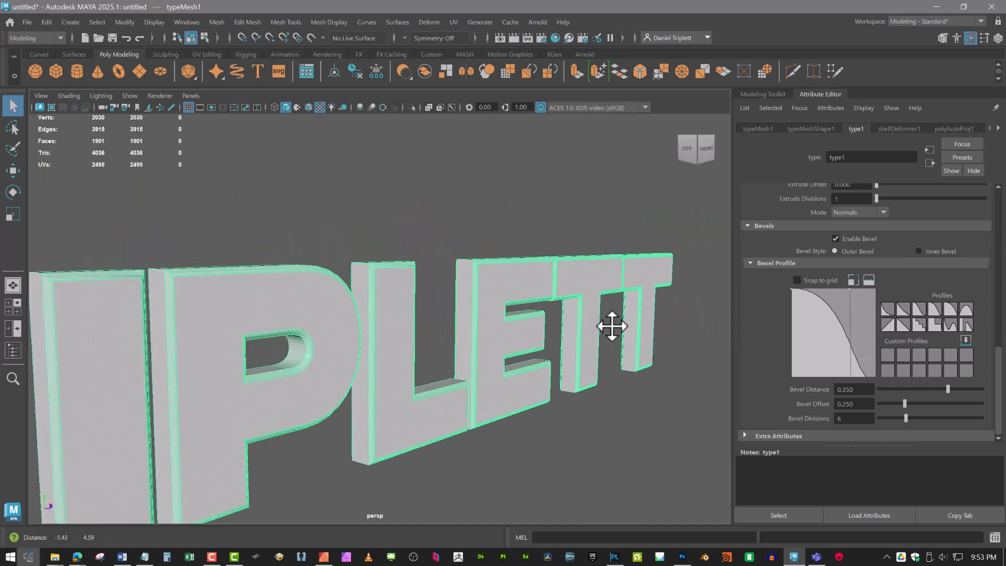
alt+drag(655, 330, 613, 332)
Try the concave preset as the bevel profile again and view it on the E and T letters.
click(887, 310)
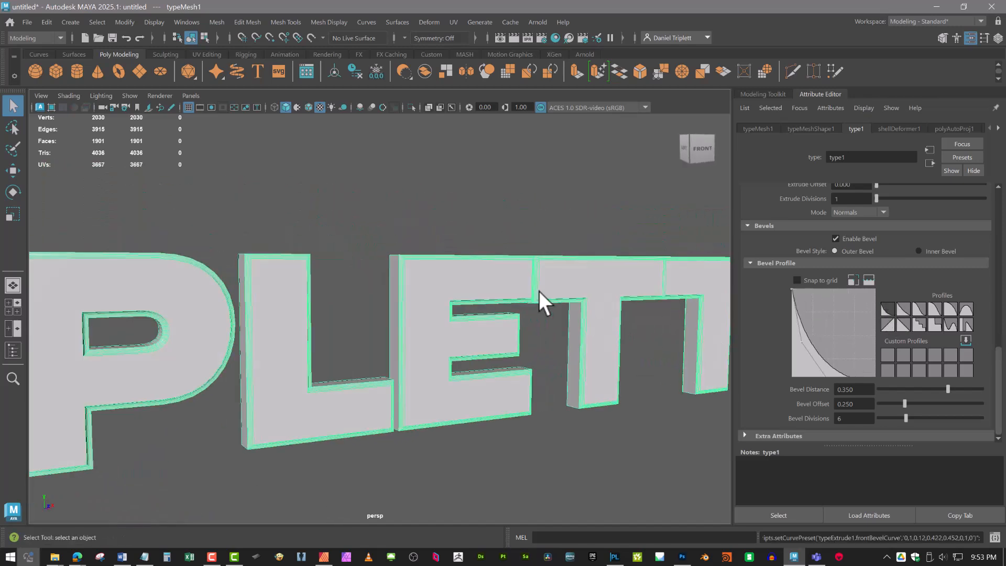
alt+middle_drag(539, 299, 439, 287)
alt+right_drag(438, 287, 618, 288)
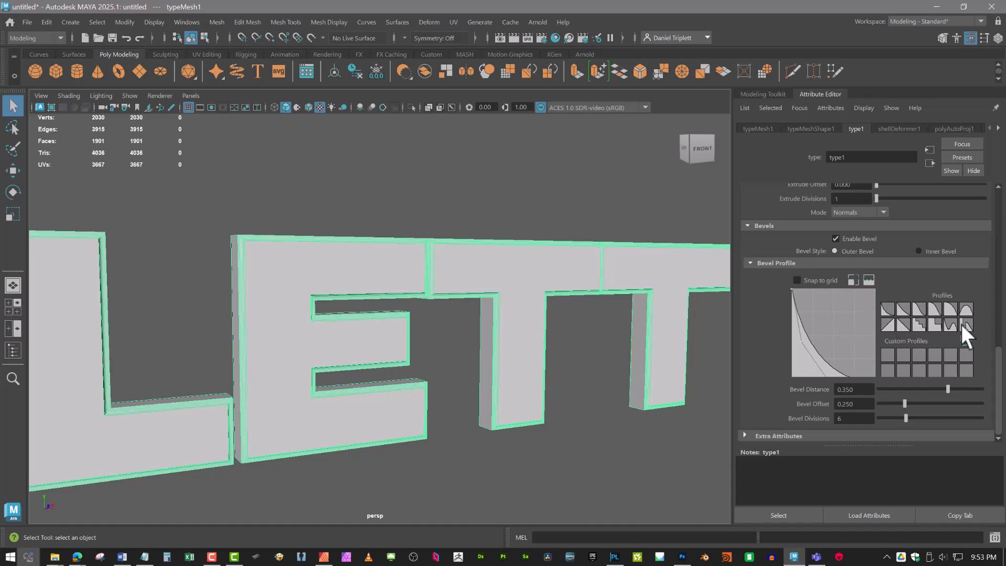
Apply the rounded convex preset as the bevel profile, with the joint between the E and T in close view.
click(948, 310)
alt+drag(578, 288, 539, 288)
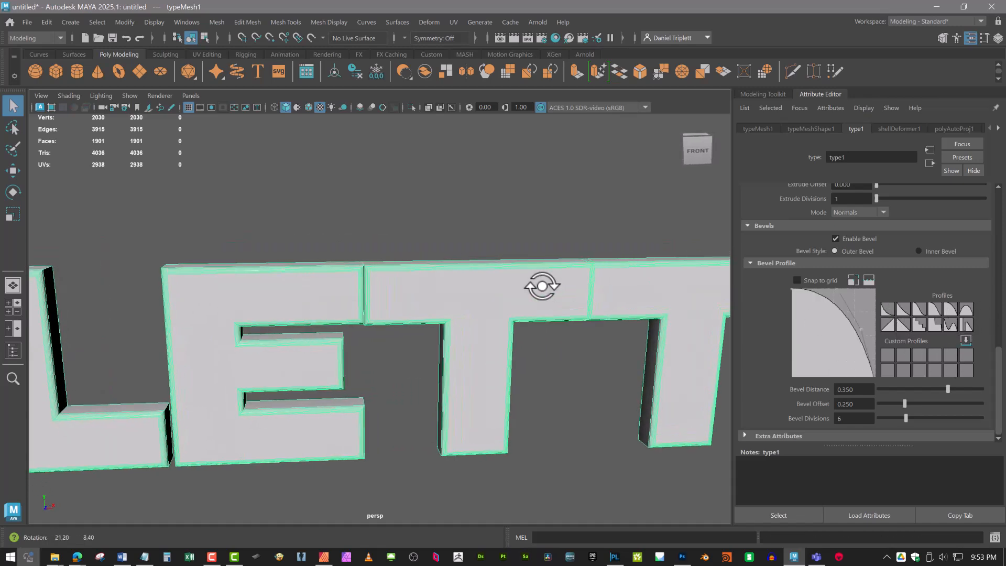
alt+middle_drag(539, 288, 460, 301)
alt+right_drag(459, 301, 651, 301)
alt+drag(623, 307, 636, 311)
alt+middle_drag(364, 324, 501, 311)
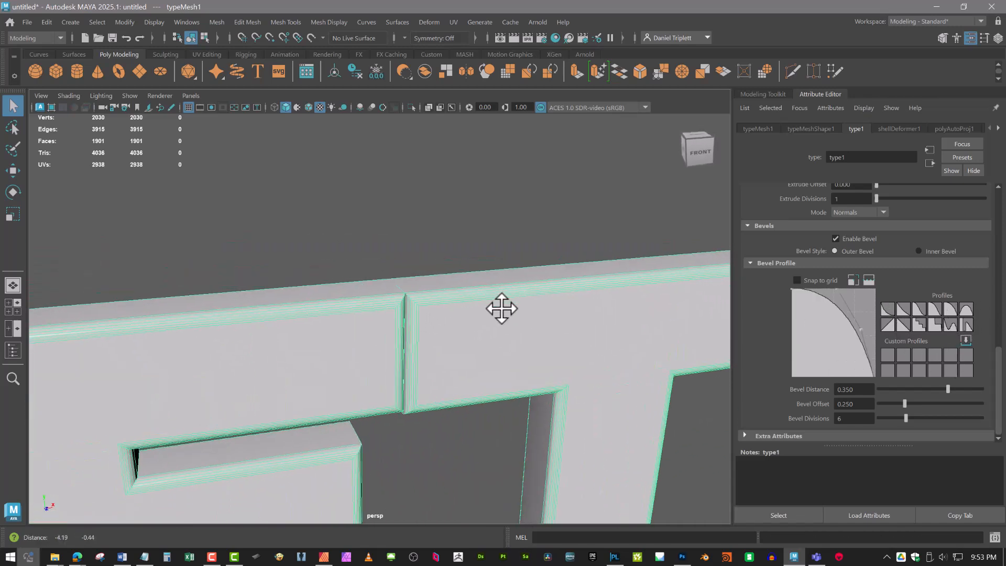
alt+right_drag(501, 310, 414, 314)
scroll(492, 281, up, 5)
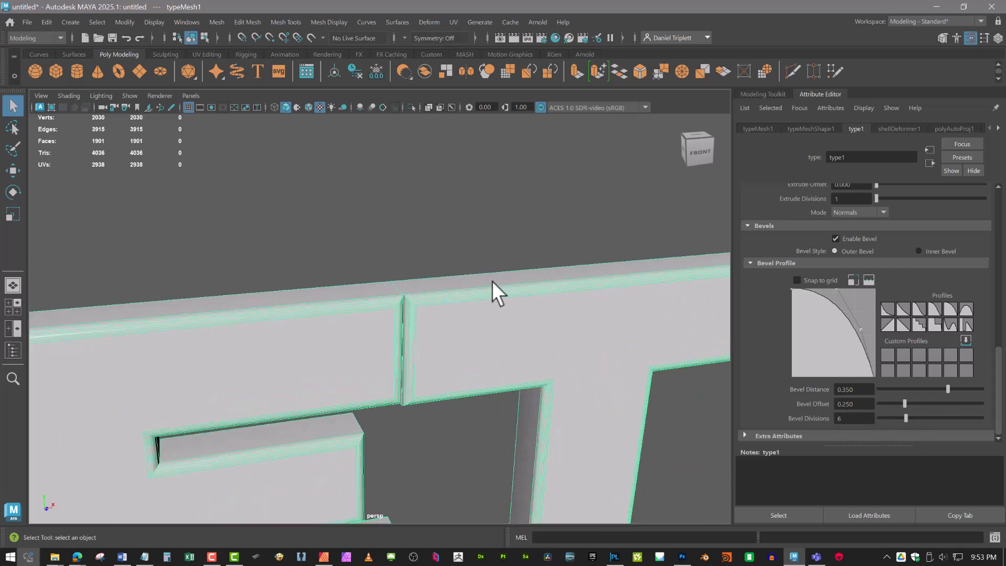
Reduce the Bevel Divisions of the text to 3 and check the simplified bevel.
drag(908, 417, 891, 418)
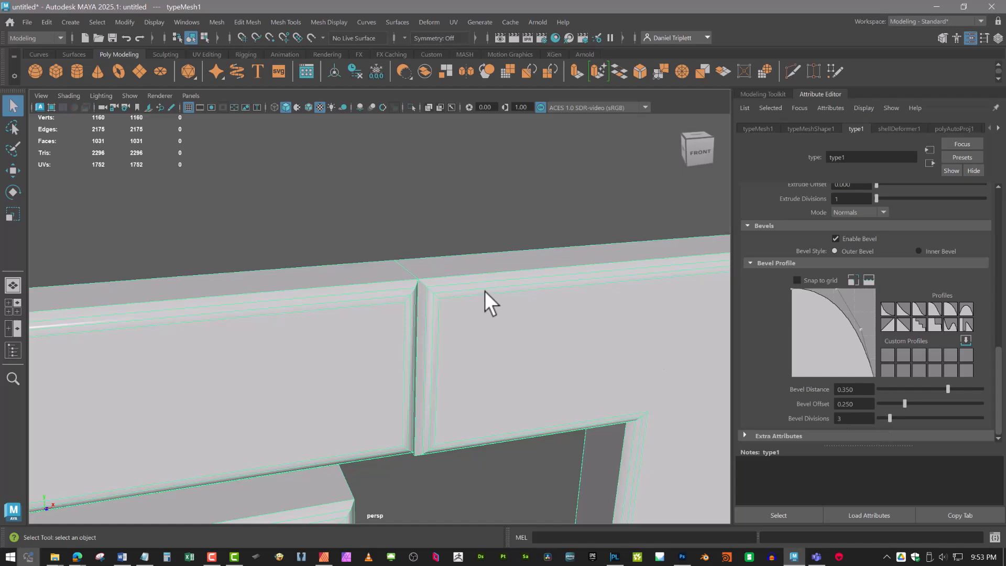
scroll(489, 294, down, 2)
alt+drag(492, 296, 533, 321)
scroll(530, 322, down, 5)
alt+middle_drag(352, 296, 476, 305)
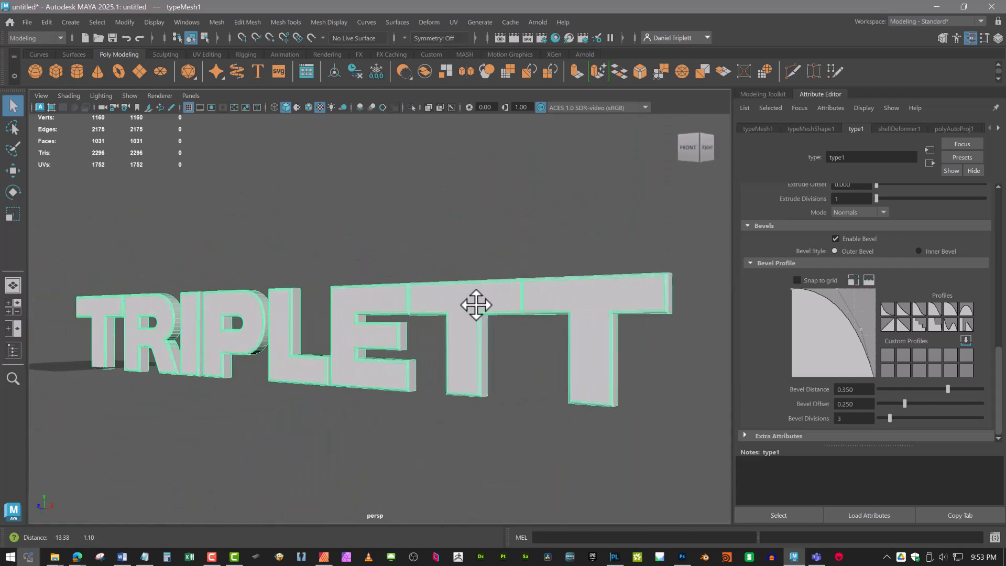
Examine the simplified bevel from the whole word down to the top edge of the first T.
alt+drag(477, 305, 535, 316)
alt+middle_drag(432, 304, 645, 299)
alt+middle_drag(352, 315, 541, 319)
scroll(426, 304, up, 5)
scroll(429, 304, up, 3)
alt+drag(541, 319, 520, 352)
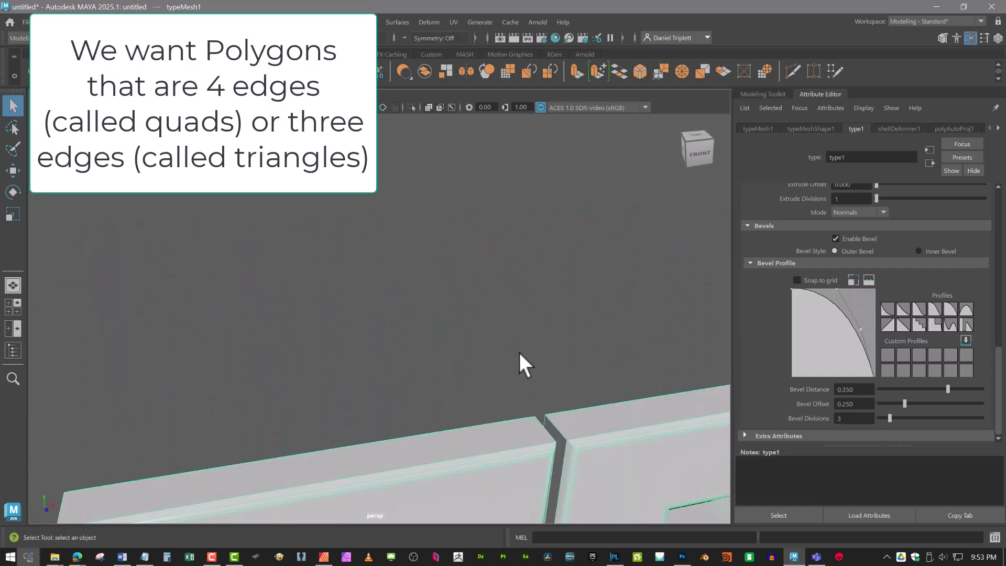
alt+middle_drag(520, 353, 527, 291)
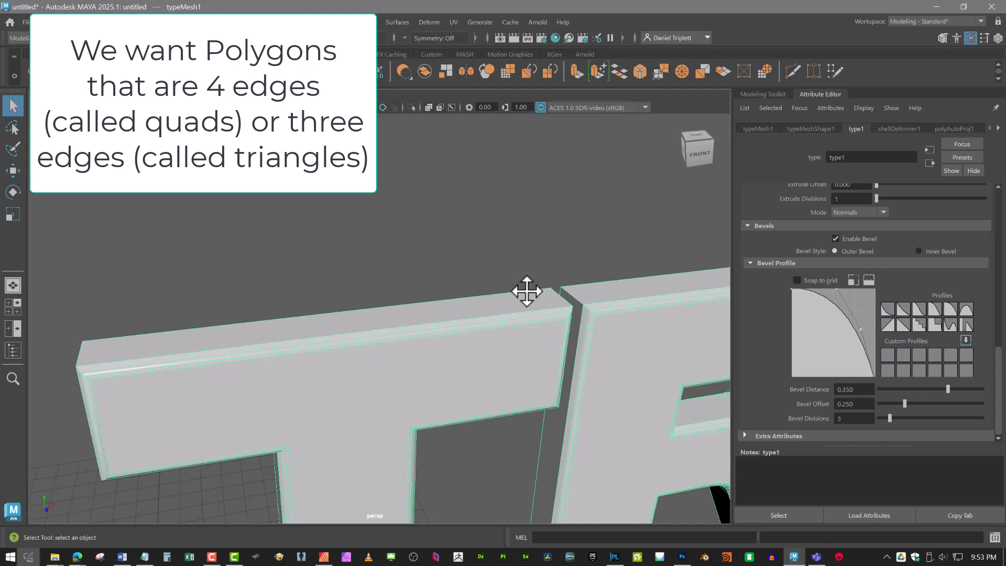
Examine the polygons of the letter R, along its curved bevelled leg and across its flat front face.
alt+middle_drag(522, 355, 497, 317)
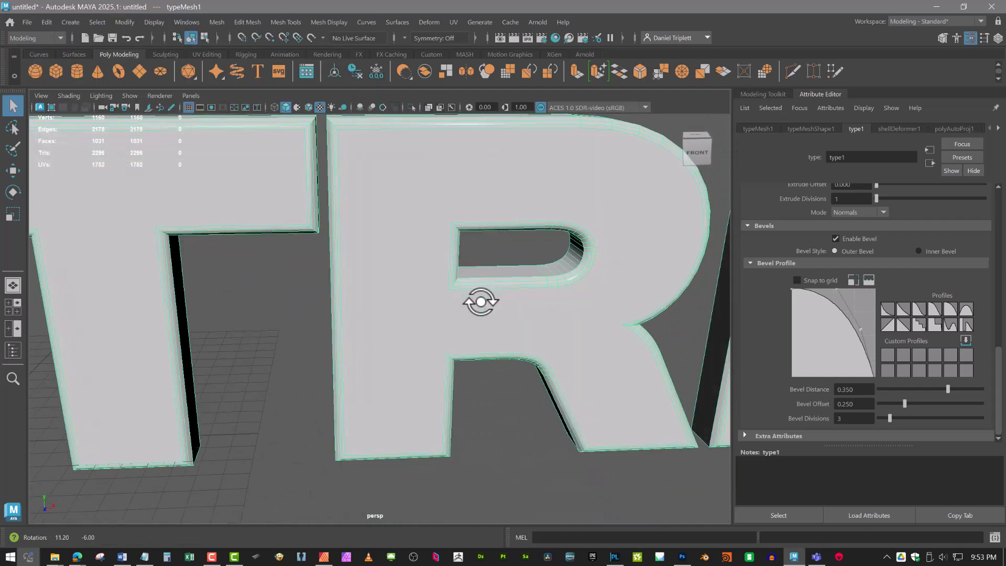
alt+middle_drag(476, 299, 504, 298)
scroll(465, 285, up, 2)
alt+drag(505, 298, 435, 302)
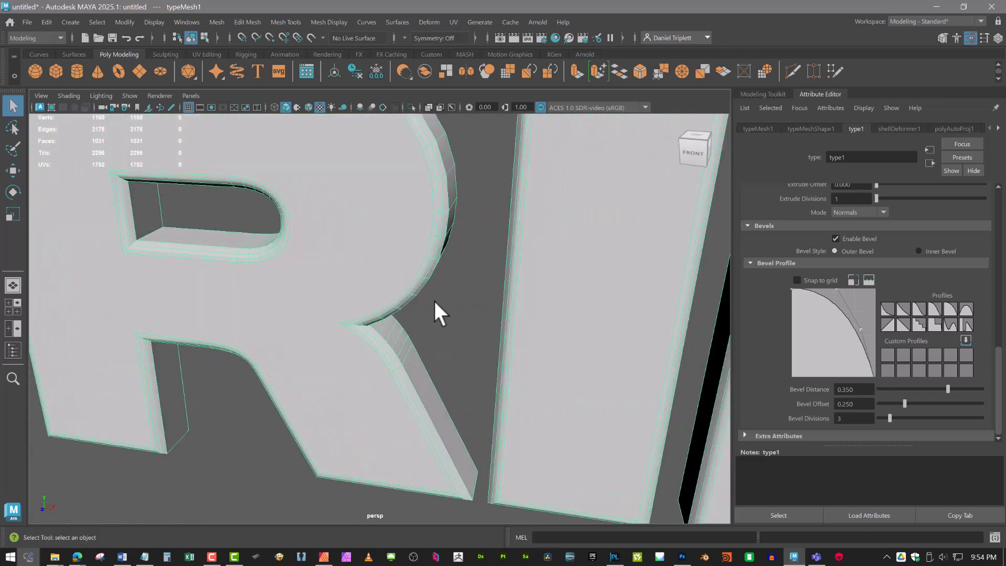
mouse_move(364, 328)
alt+middle_down()
mouse_move(430, 278)
mouse_move(452, 295)
mouse_move(426, 307)
alt+middle_up()
scroll(451, 286, up, 5)
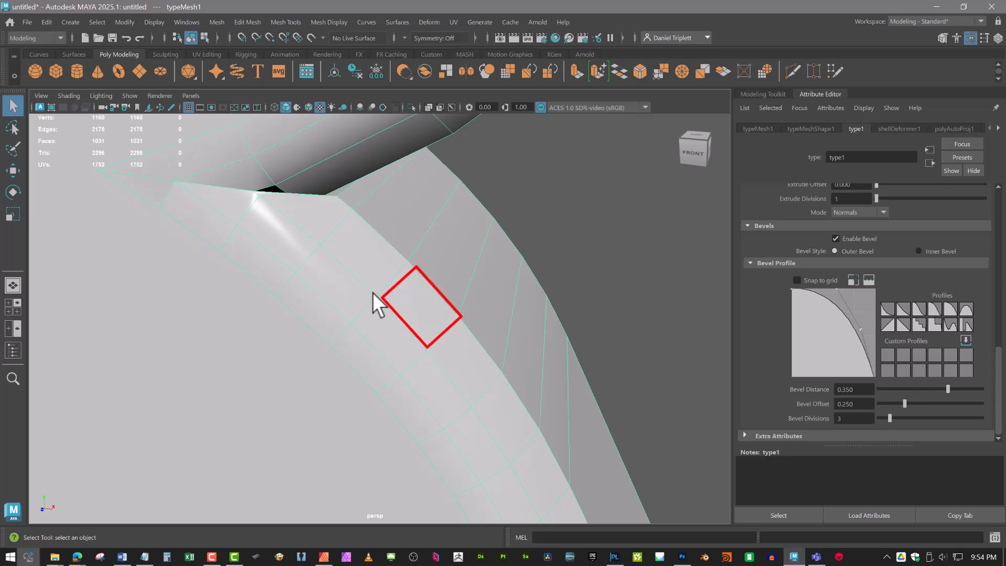
mouse_move(362, 245)
alt+middle_down()
mouse_move(353, 243)
mouse_move(371, 254)
alt+middle_up()
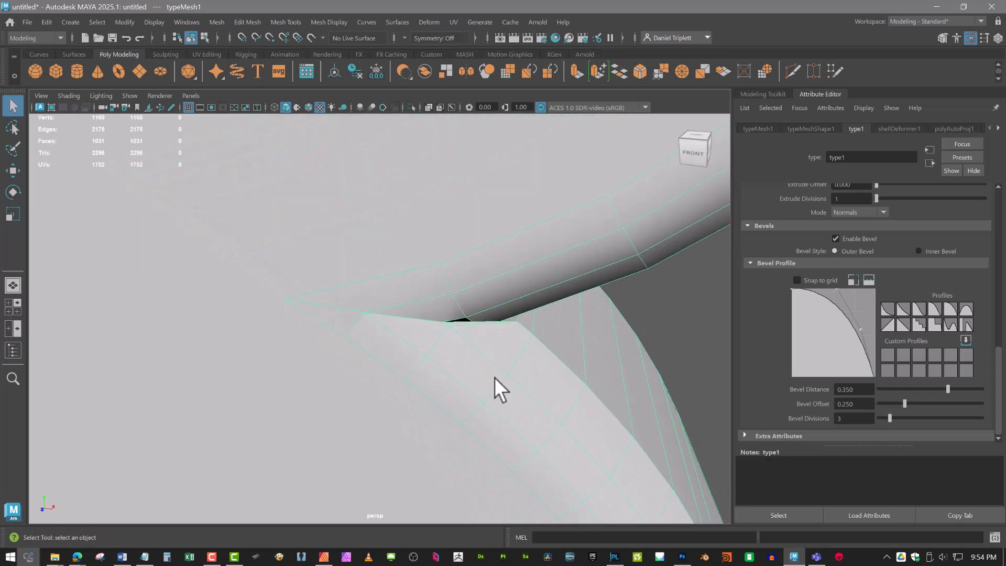
scroll(508, 357, down, 8)
alt+middle_drag(360, 300, 463, 348)
alt+drag(462, 348, 590, 178)
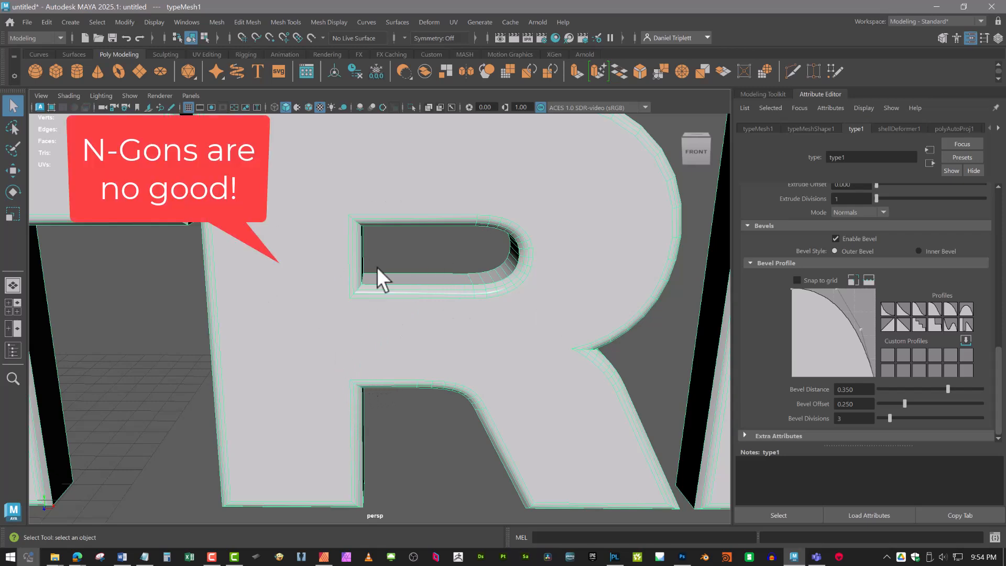
alt+right_drag(550, 310, 400, 309)
alt+middle_drag(493, 329, 399, 327)
mouse_move(444, 326)
alt+mouse_down()
mouse_move(469, 323)
mouse_move(454, 316)
alt+mouse_up()
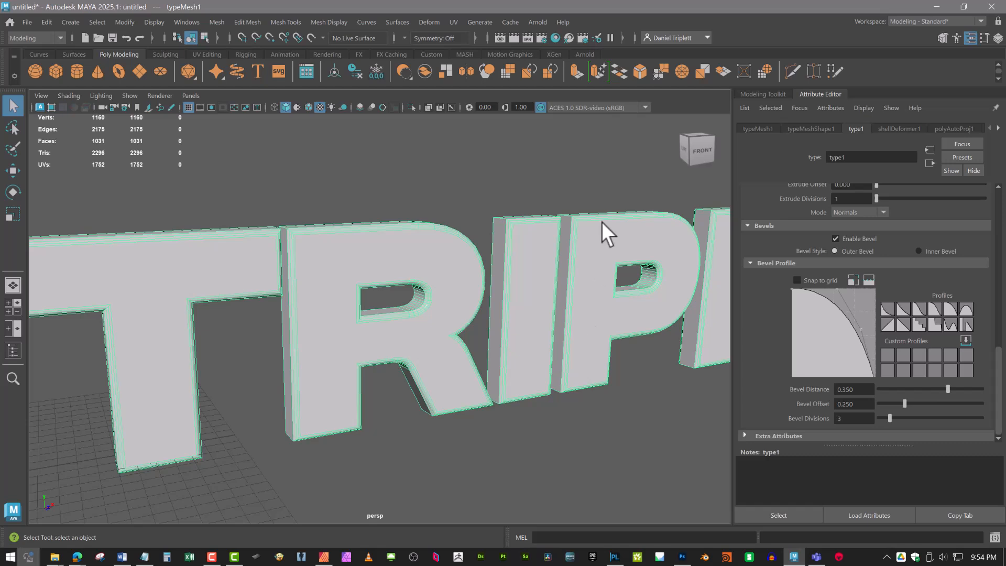
Enable Deformable Type to subdivide the bevelled letters' front faces and disable it again.
scroll(598, 236, down, 2)
scroll(613, 265, up, 2)
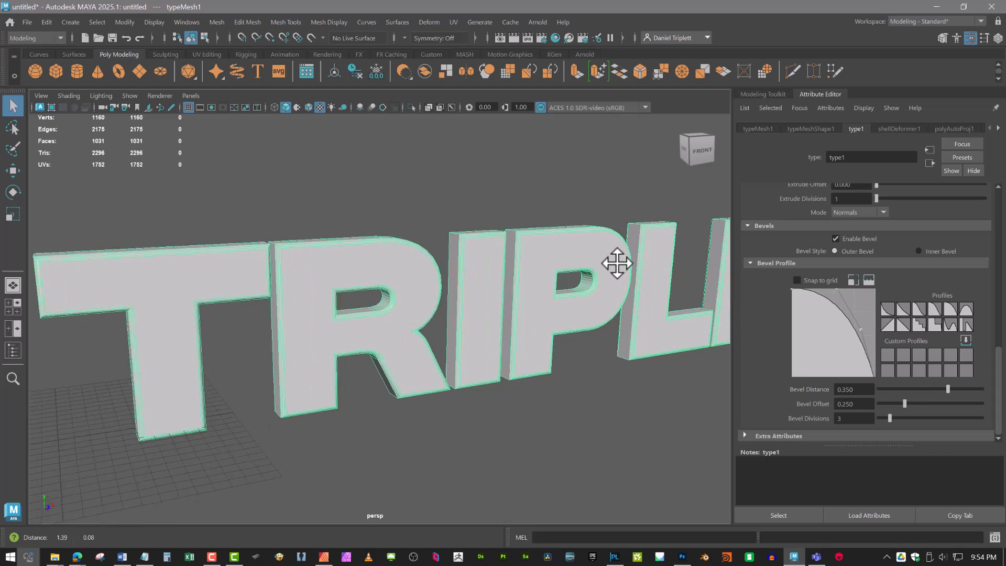
scroll(870, 243, up, 5)
scroll(871, 244, up, 2)
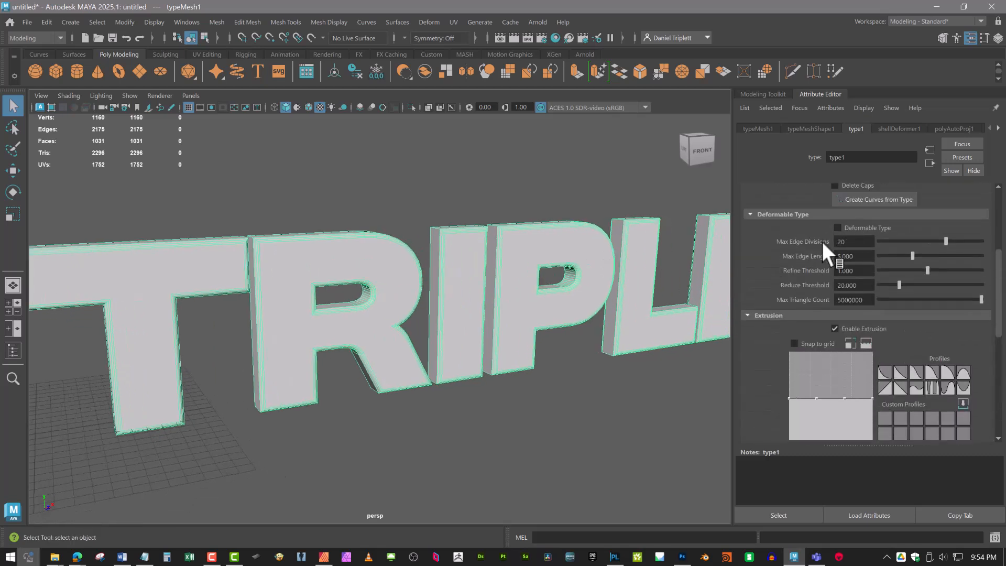
click(837, 228)
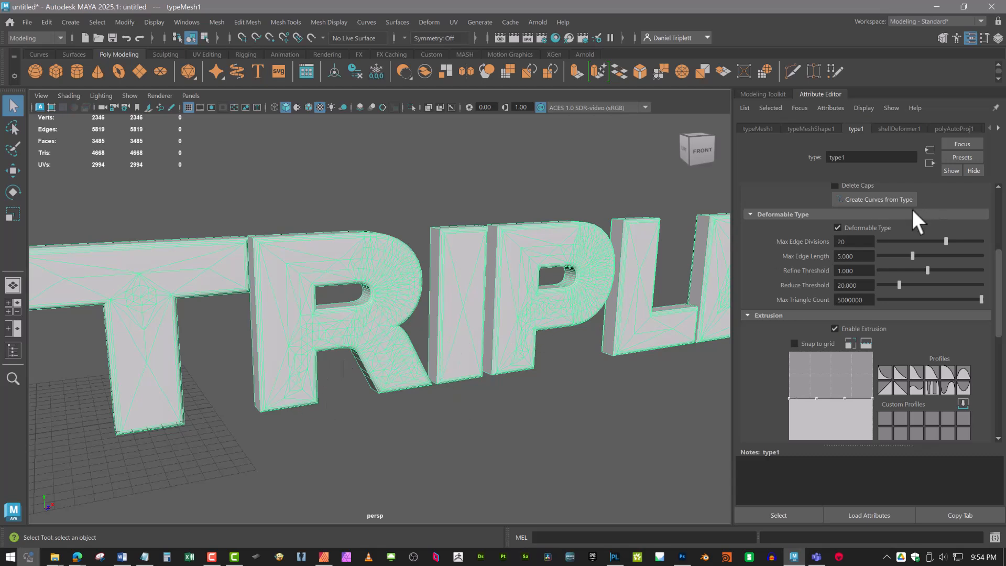
click(837, 229)
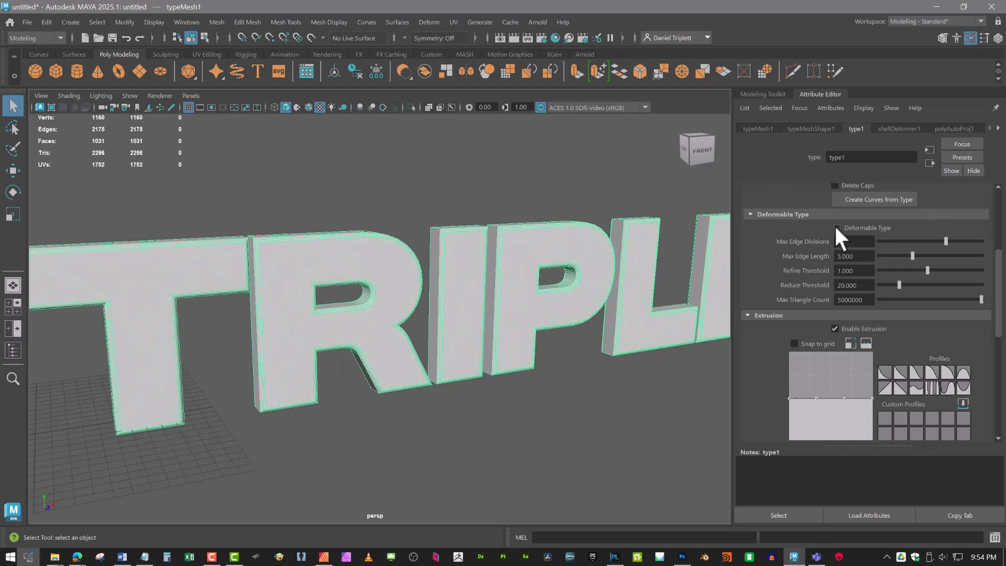
Triangulate the bevelled text mesh and check the triangles across the whole word.
click(220, 23)
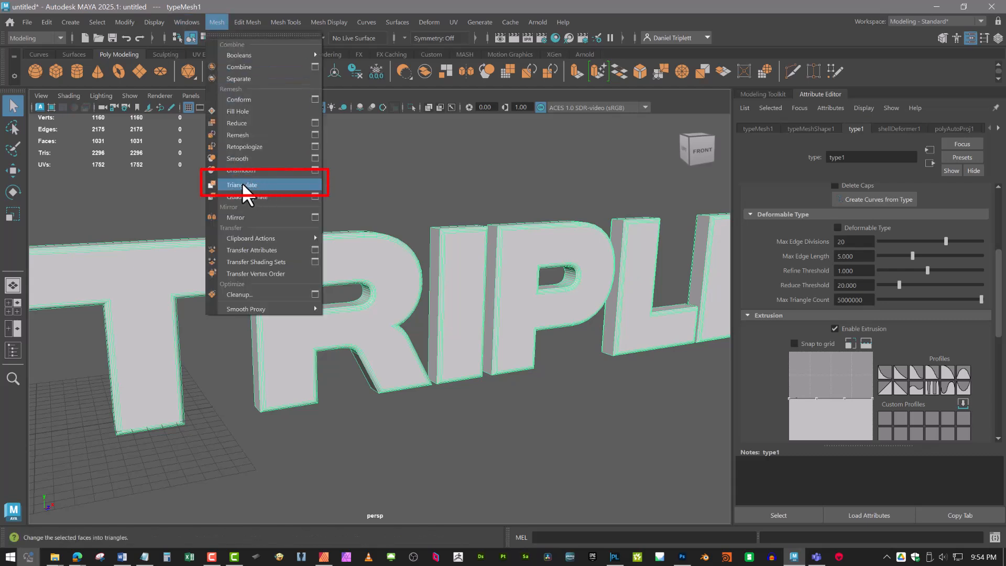
click(232, 184)
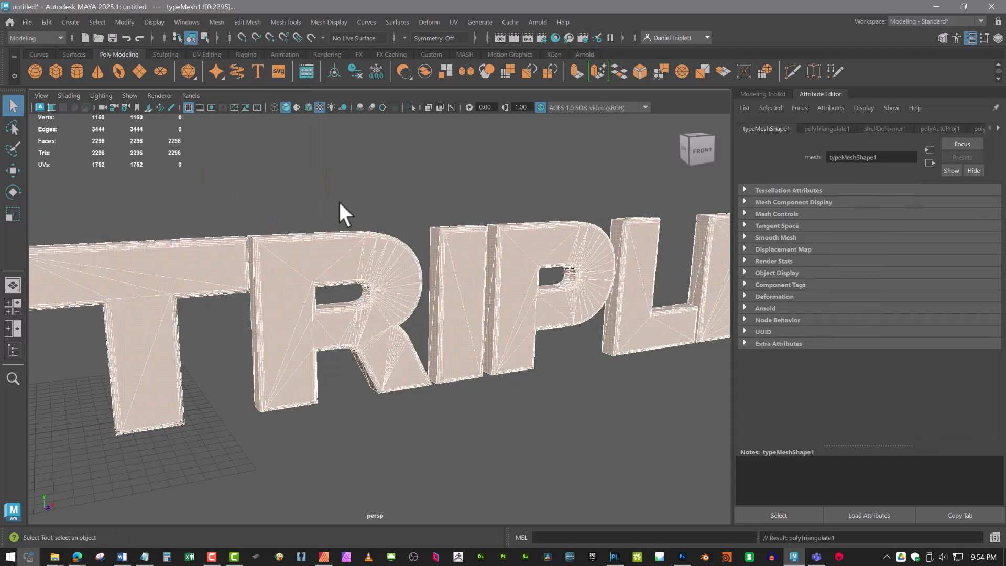
alt+drag(531, 253, 461, 253)
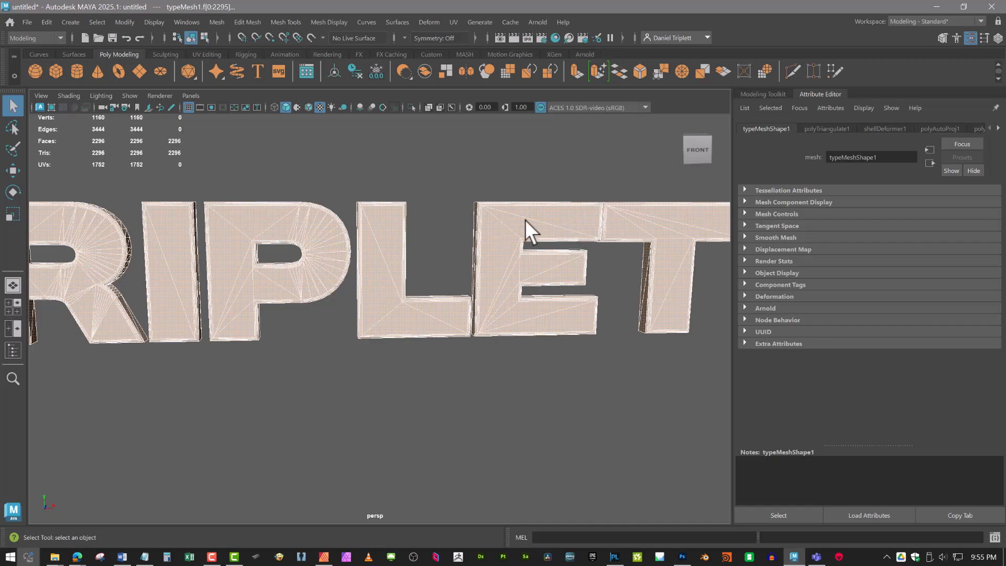
alt+drag(525, 219, 557, 242)
alt+middle_drag(557, 243, 439, 254)
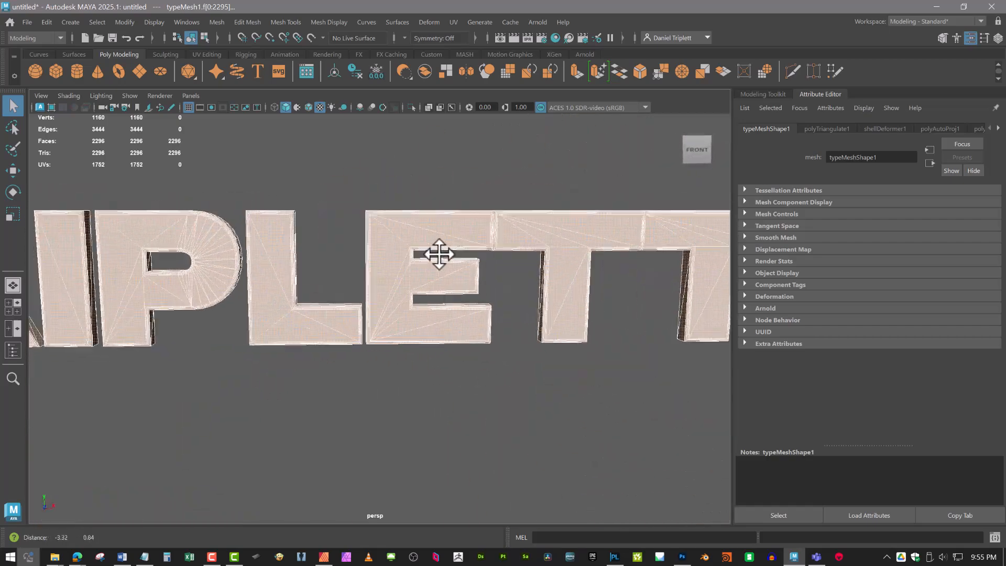
scroll(487, 244, down, 8)
alt+drag(485, 236, 457, 240)
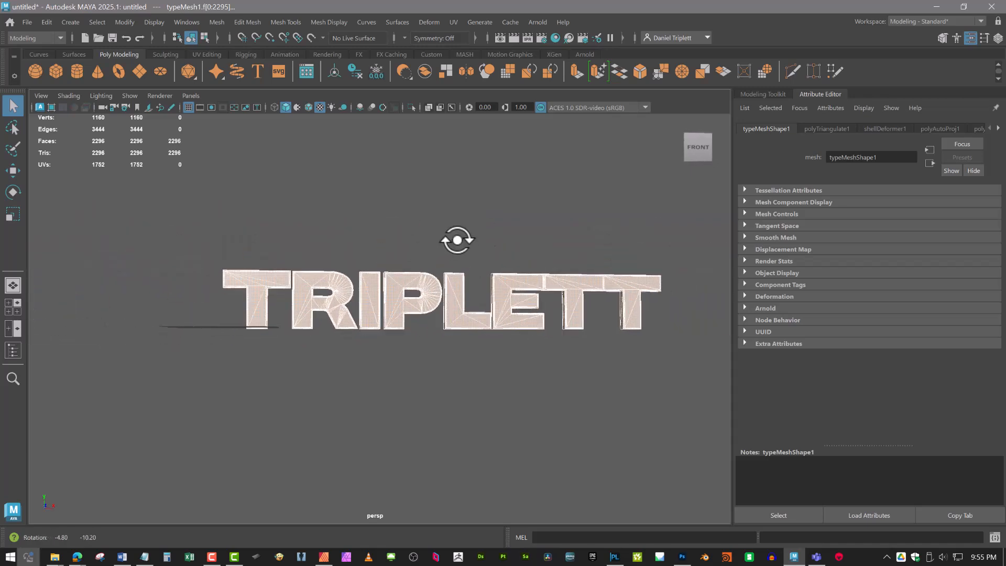
alt+middle_drag(458, 240, 420, 243)
scroll(423, 234, up, 5)
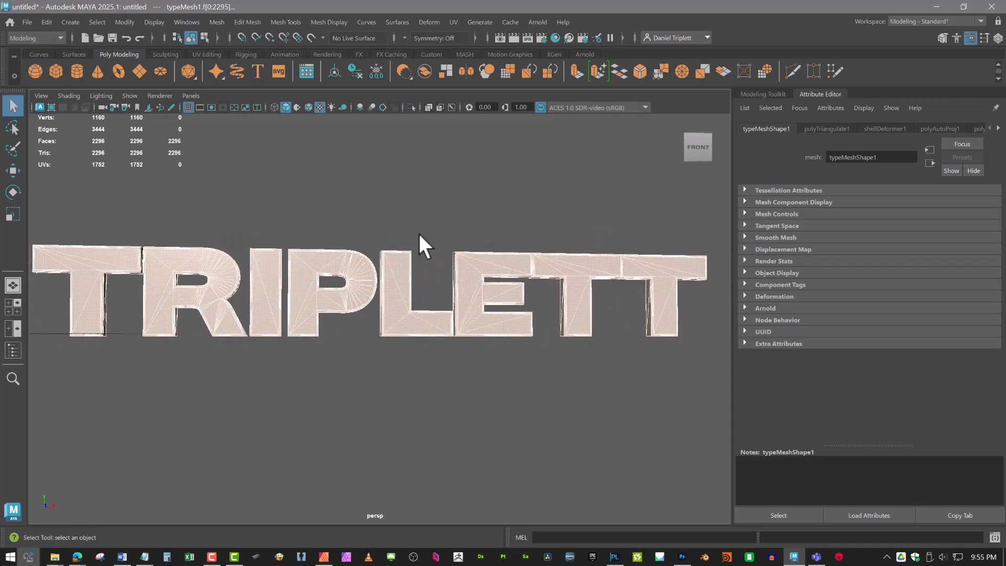
mouse_move(419, 233)
alt+mouse_down()
mouse_move(411, 243)
mouse_move(420, 230)
alt+mouse_up()
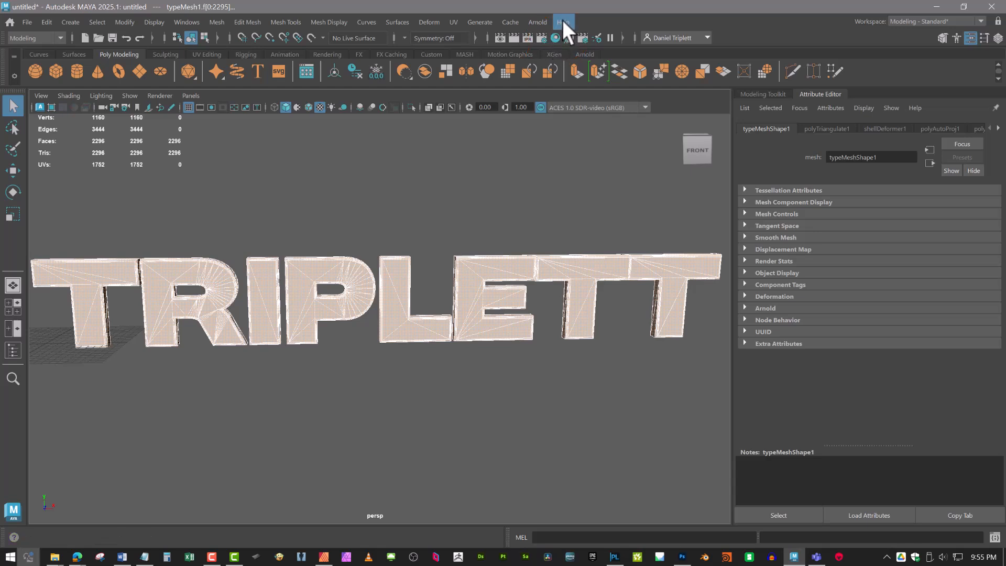
Open the Hypershade, widen its window and remove the two surplus typeStandardSurface materials.
click(555, 37)
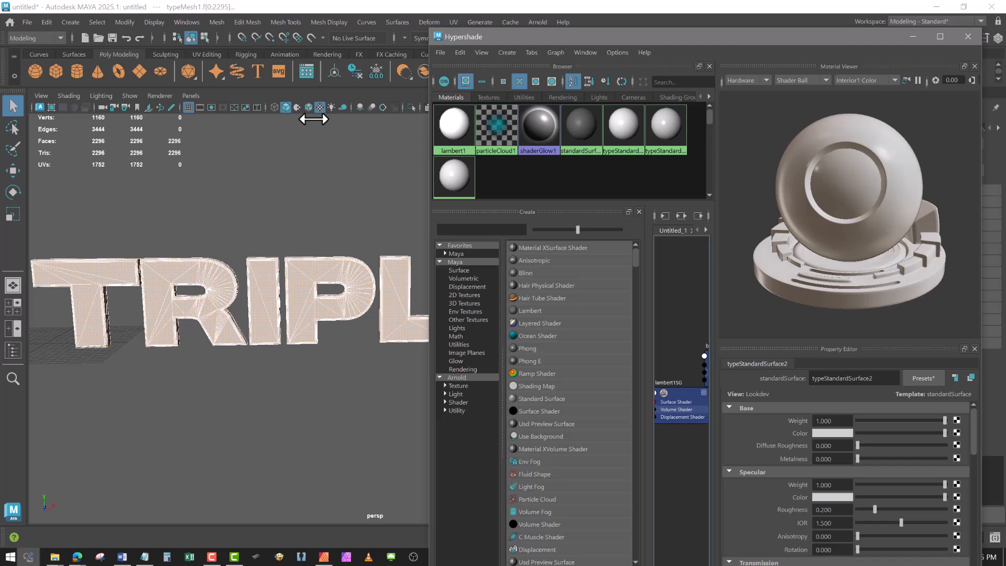
drag(314, 119, 318, 121)
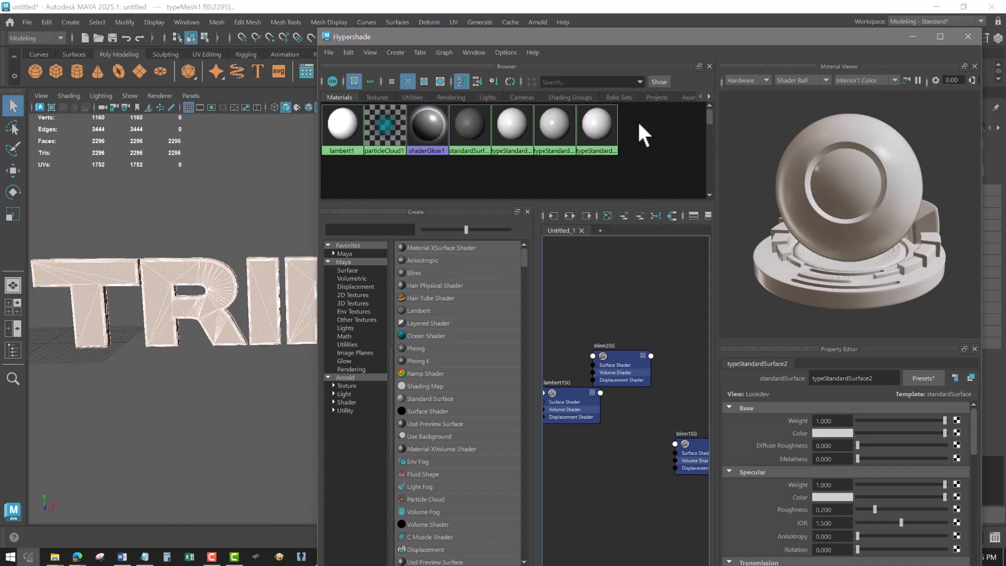
right_click(555, 127)
right_drag(556, 127, 507, 130)
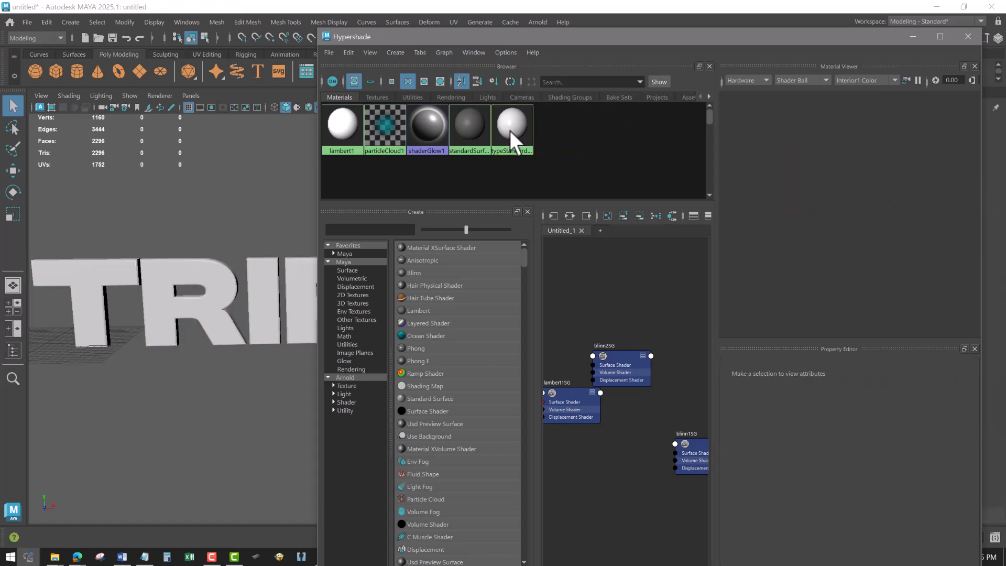
Set the base colour of the text's typeStandardSurface2 material to saturated blue.
click(513, 130)
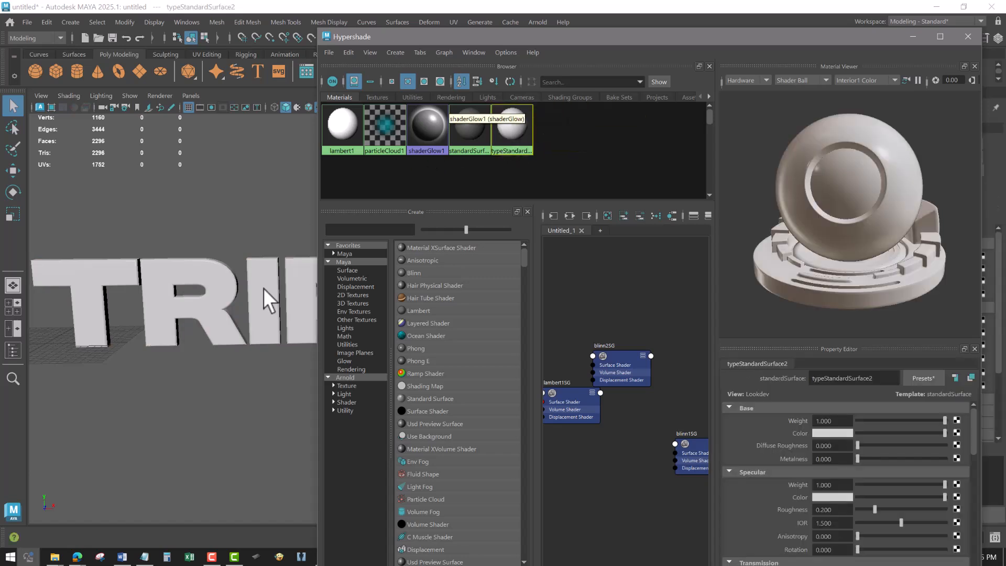
click(222, 289)
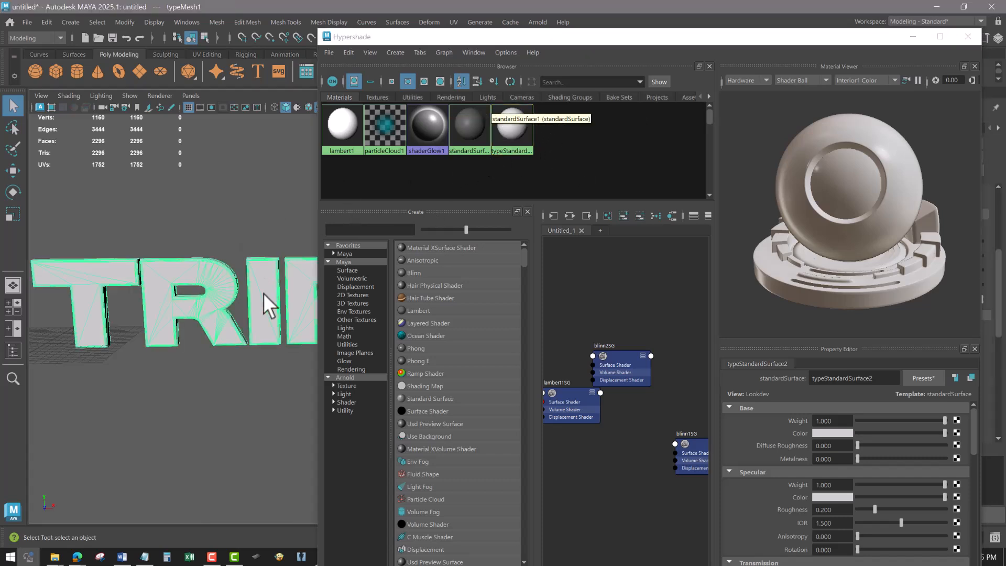
click(513, 136)
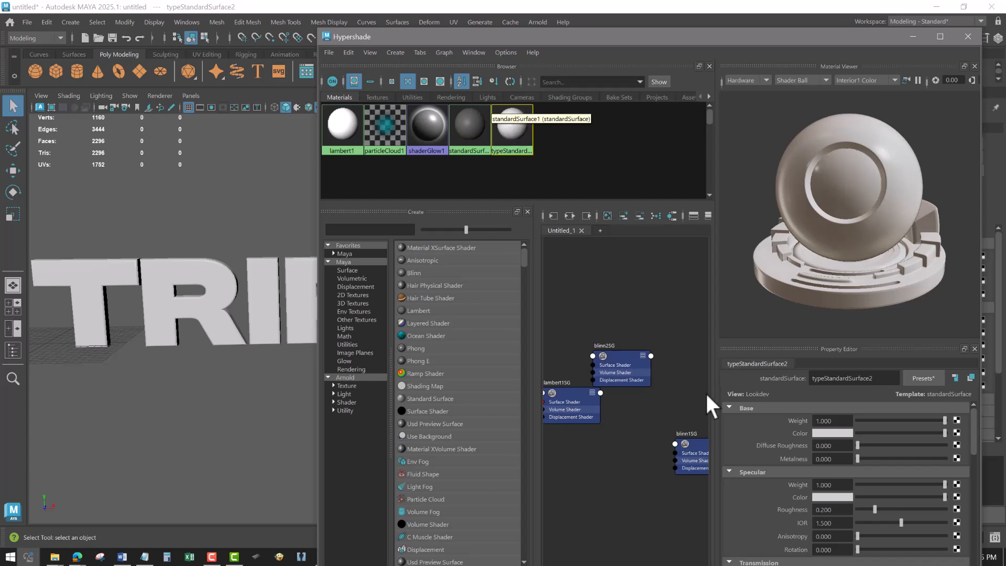
click(836, 434)
click(843, 404)
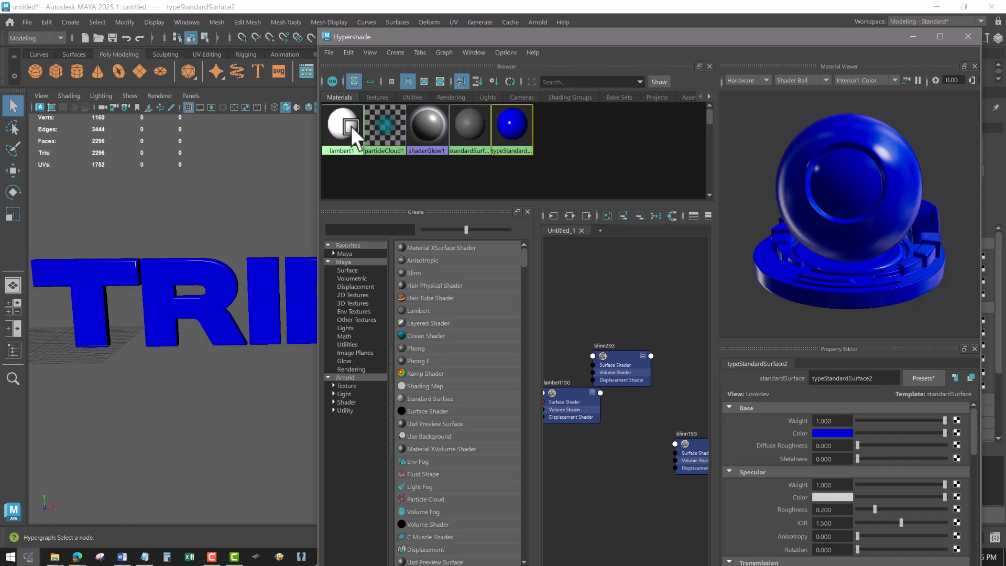
Assign the lambert1 material to the text mesh.
click(330, 133)
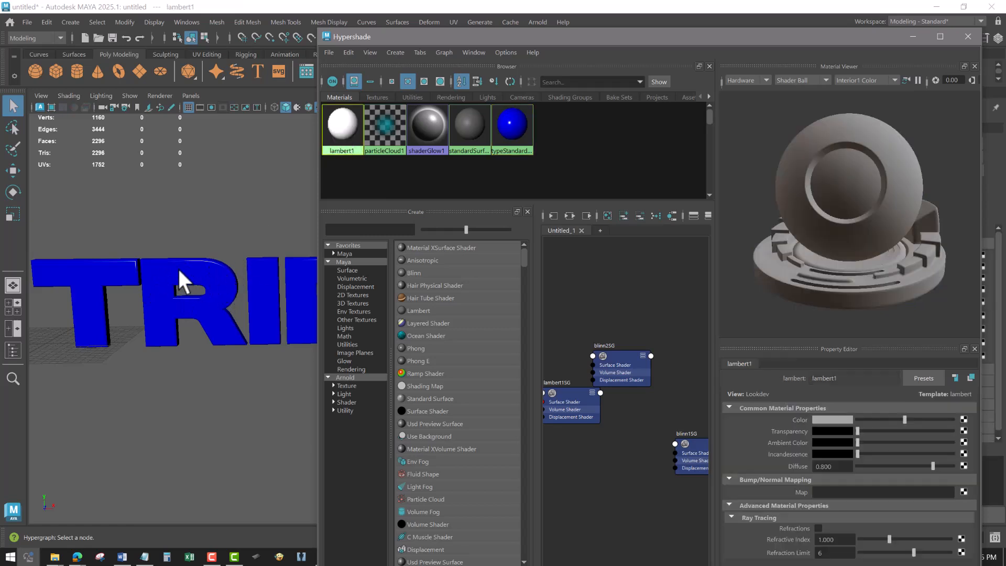
click(181, 283)
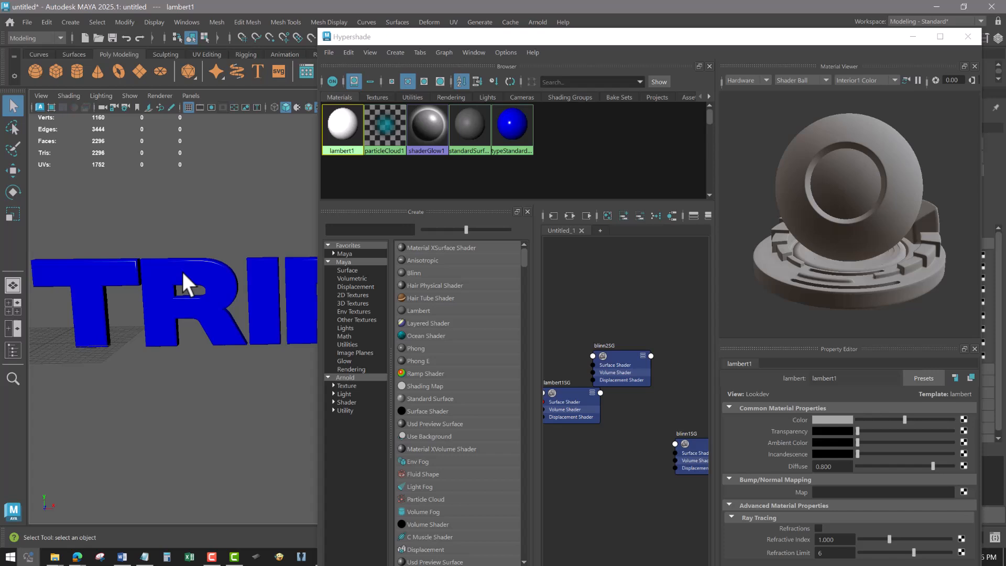
right_click(345, 126)
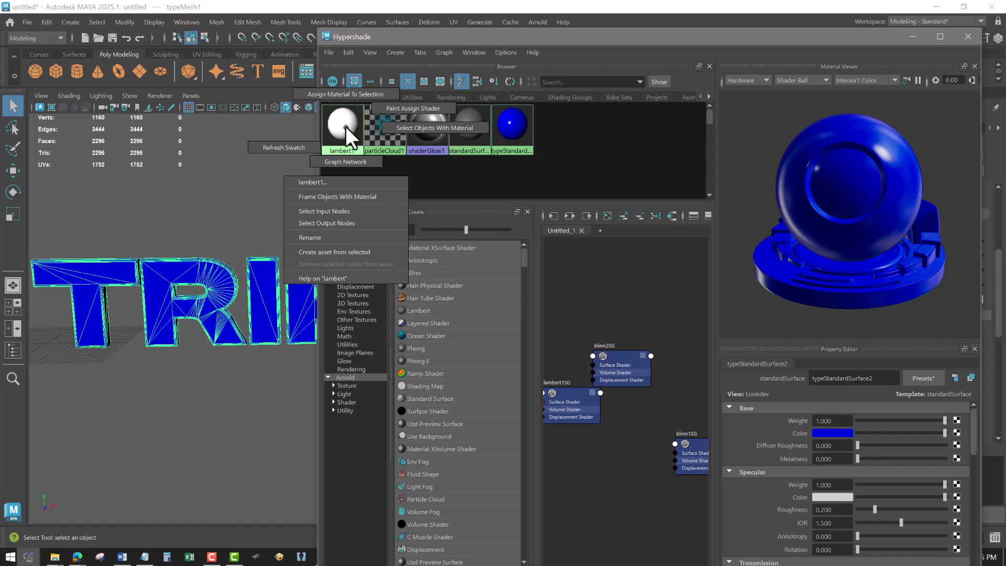
click(346, 97)
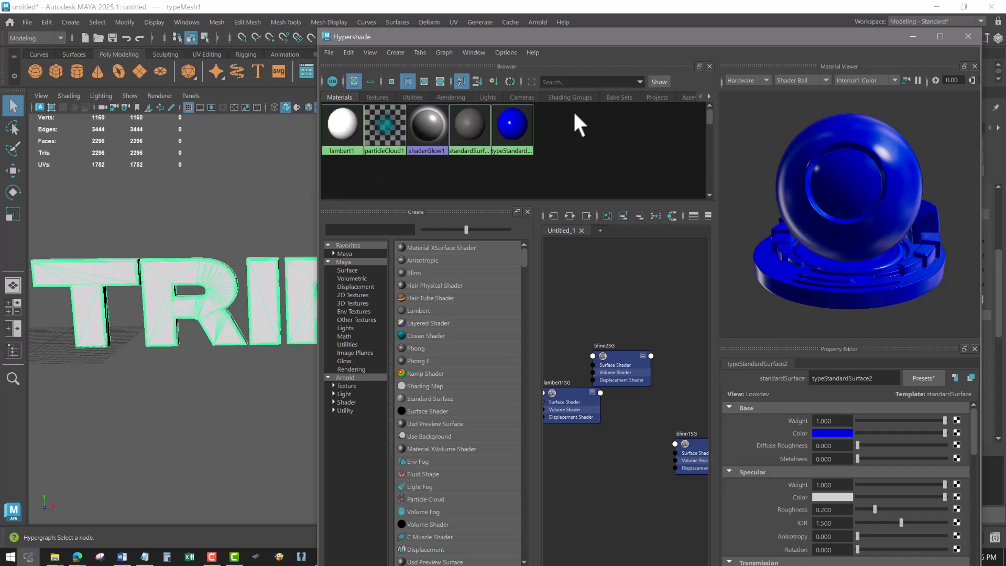
Reassign the blue typeStandardSurface2 material to the text mesh and close the Hypershade.
right_click(513, 131)
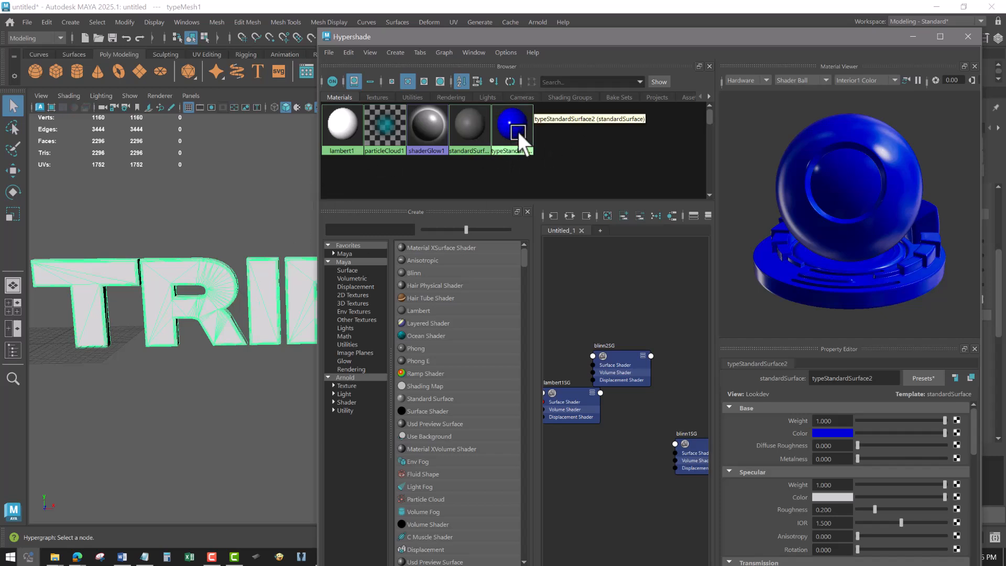
right_click(509, 131)
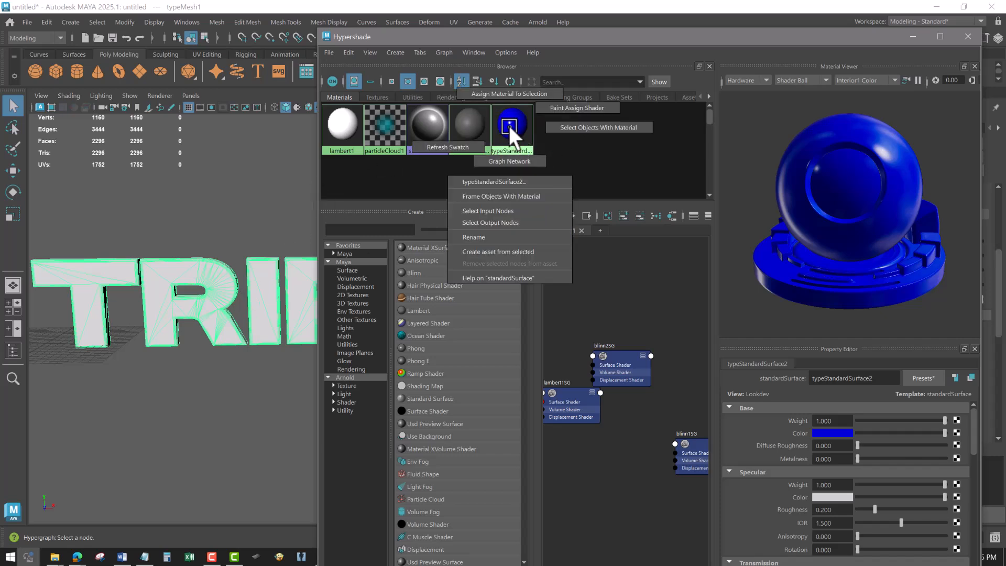
click(504, 95)
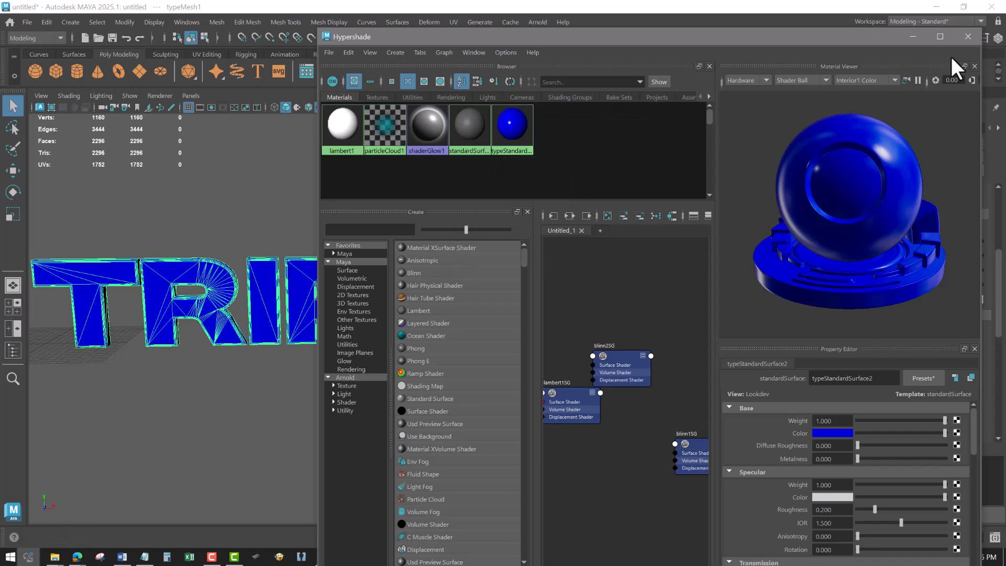
click(970, 43)
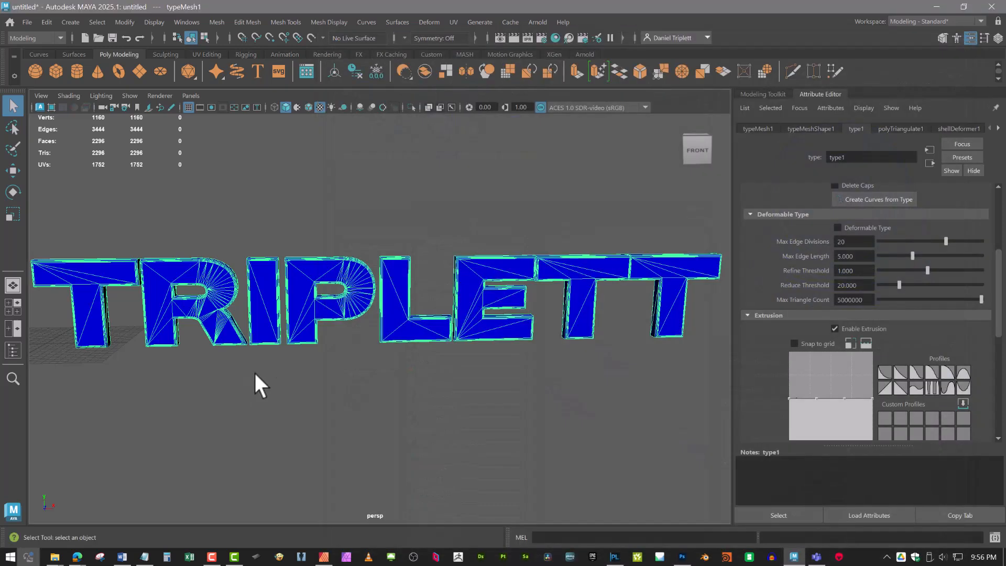
Assign a new Blinn material to the text mesh and check it in the Hypershade.
alt+middle_drag(254, 370, 317, 397)
alt+right_drag(317, 398, 378, 401)
alt+drag(379, 401, 367, 387)
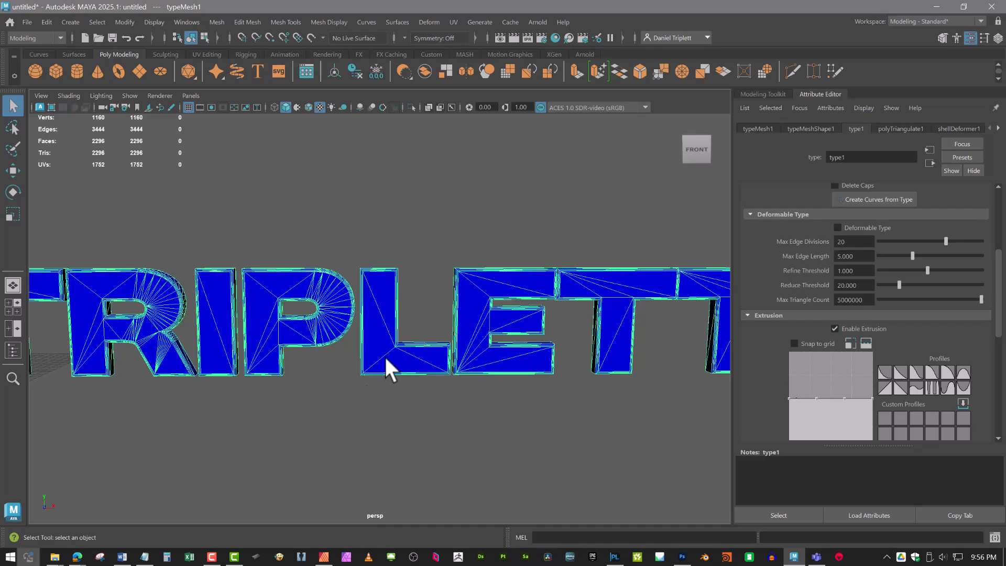
alt+middle_drag(393, 366, 369, 371)
alt+right_drag(370, 371, 320, 371)
alt+drag(321, 373, 348, 376)
mouse_move(348, 375)
alt+middle_down()
mouse_move(370, 387)
mouse_move(360, 389)
alt+middle_up()
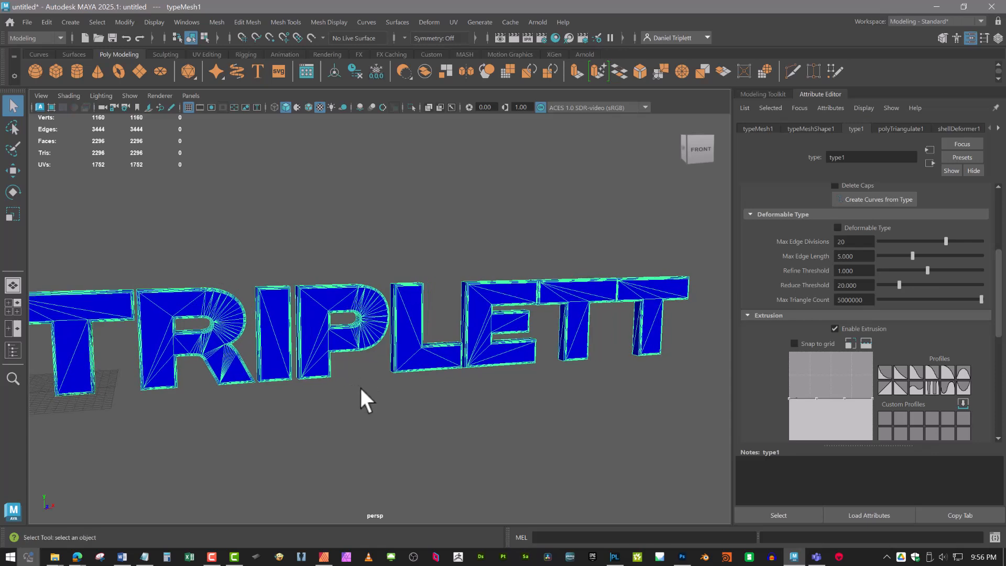
right_click(408, 303)
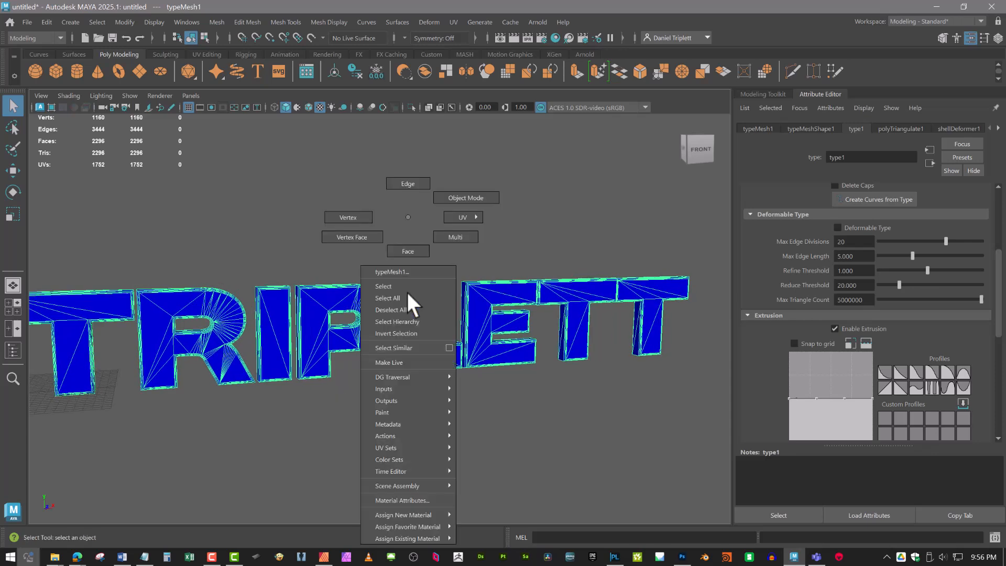
mouse_move(407, 518)
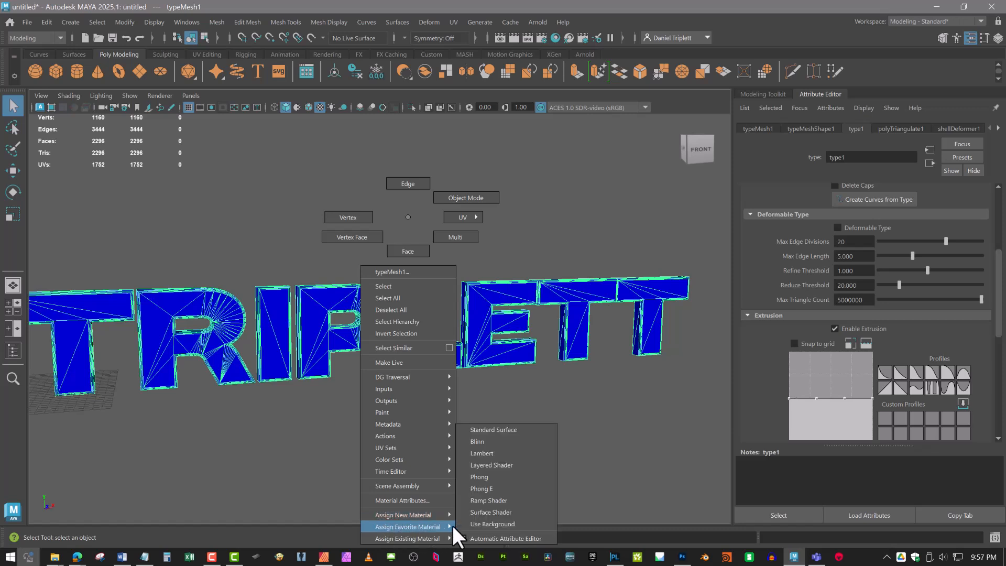
click(485, 441)
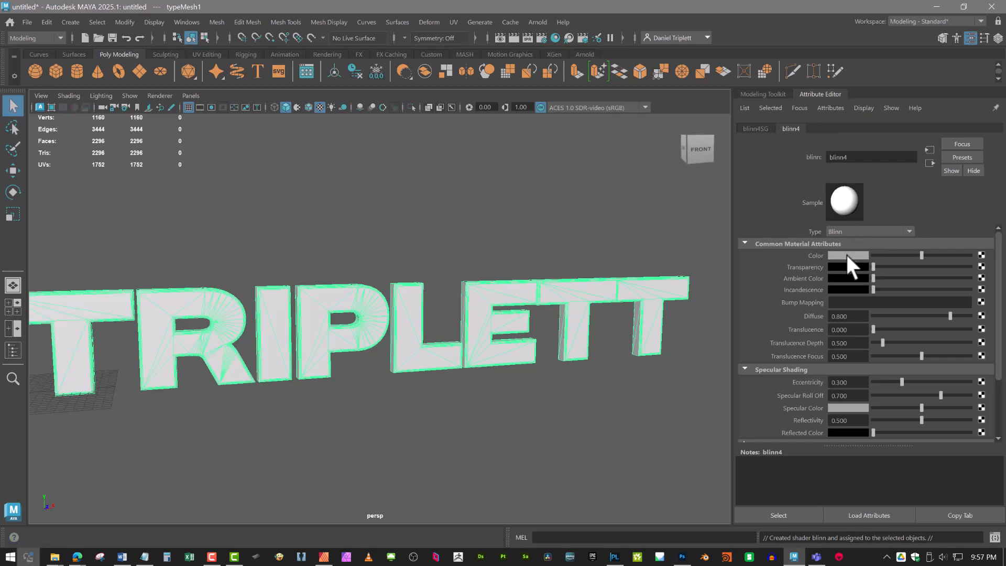
click(554, 38)
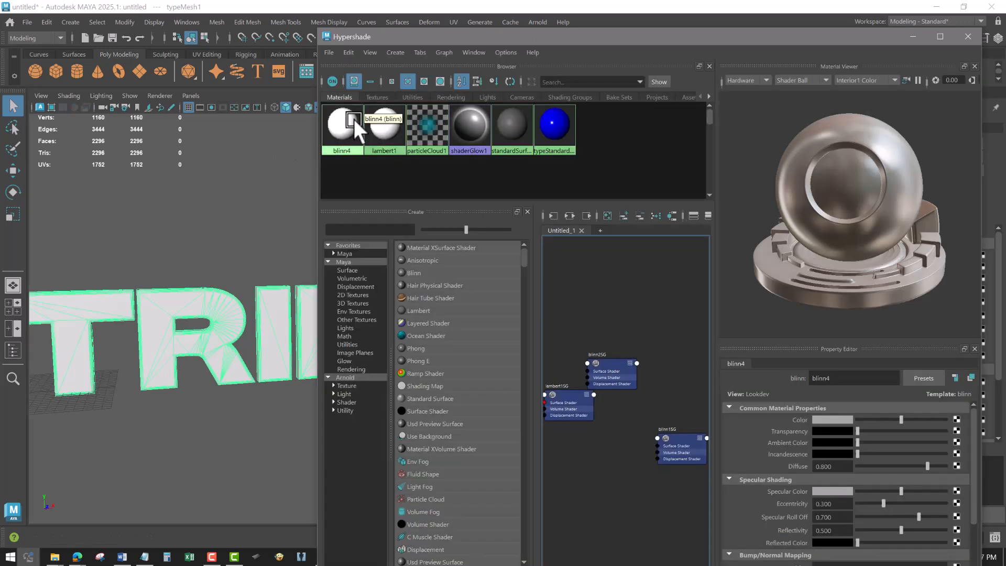
click(968, 37)
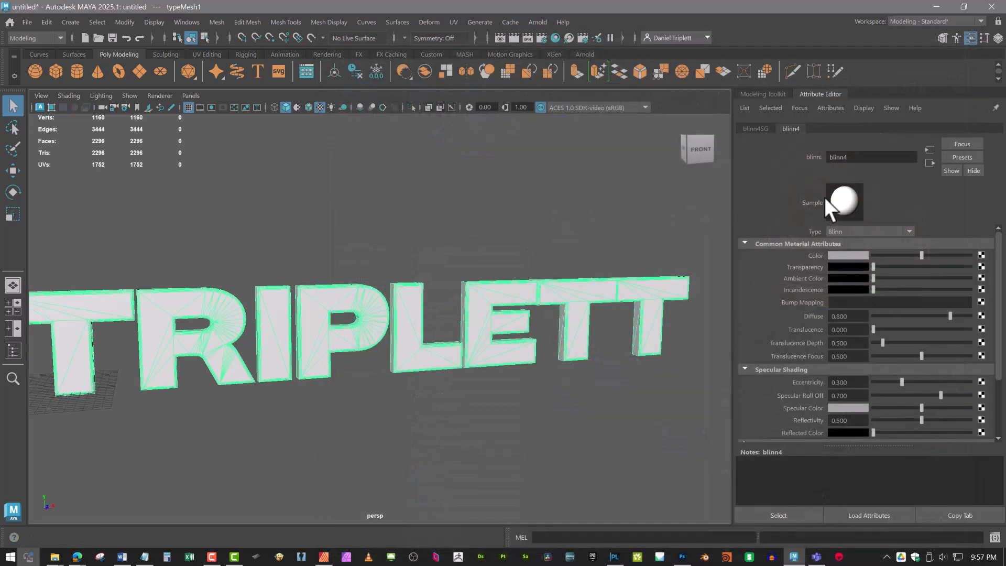
Rename the text's Blinn material m_text and set its colour to medium blue.
drag(862, 157, 801, 160)
key(Return)
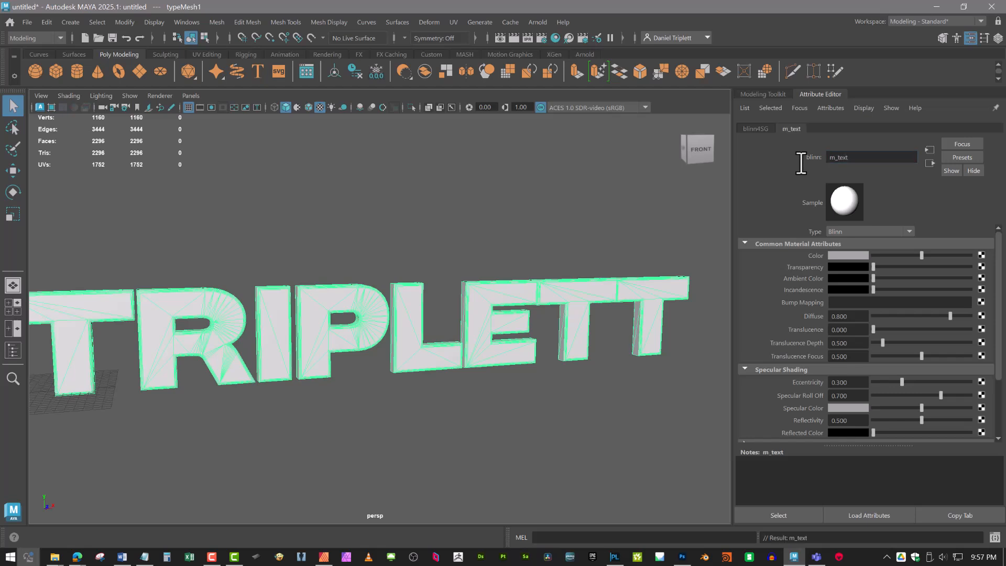
click(847, 256)
click(816, 247)
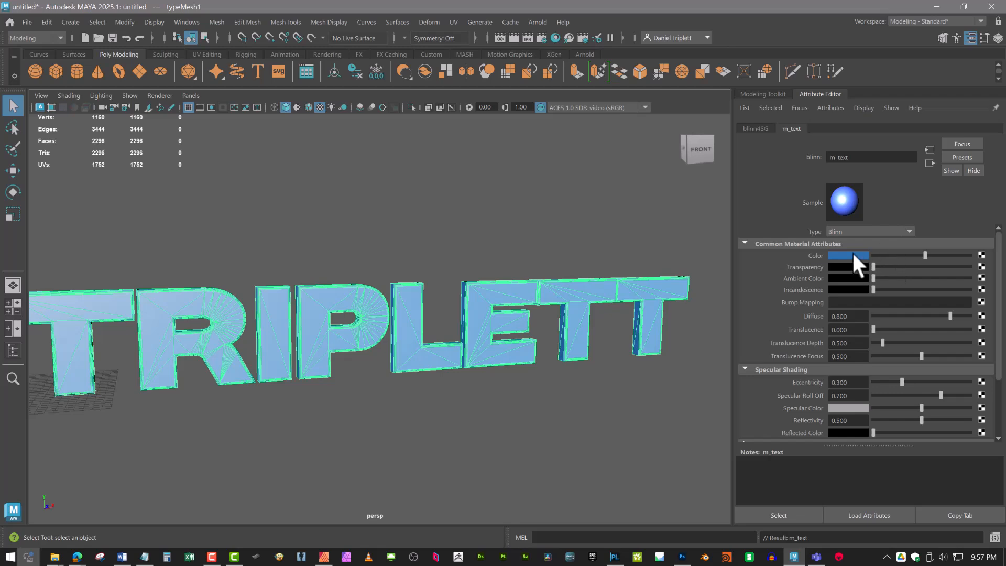
click(853, 257)
Examine the blue Blinn shading on the text from several angles and distances, with the mesh deselected.
mouse_move(522, 354)
alt+mouse_down()
mouse_move(501, 352)
mouse_move(512, 341)
mouse_move(480, 329)
mouse_move(543, 330)
mouse_move(522, 341)
alt+mouse_up()
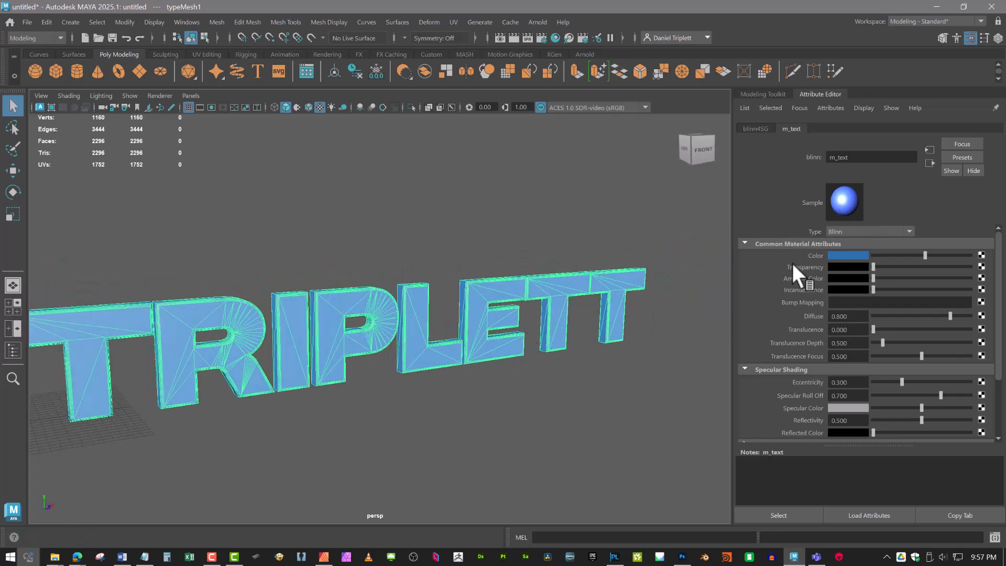
mouse_move(360, 337)
alt+mouse_down()
mouse_move(341, 333)
mouse_move(364, 332)
alt+mouse_up()
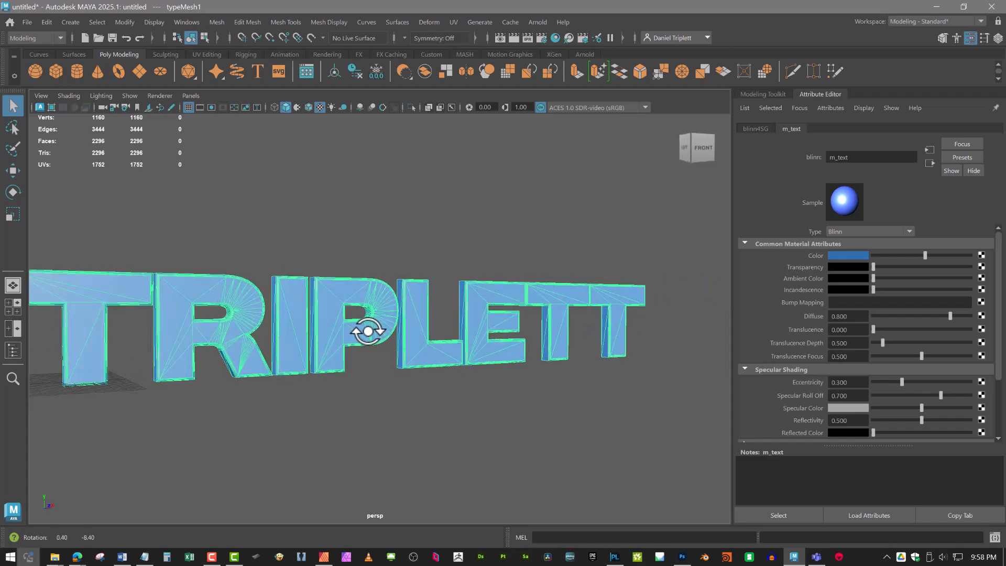
alt+middle_drag(364, 333, 414, 334)
alt+right_drag(415, 333, 590, 328)
alt+drag(591, 328, 504, 332)
alt+right_drag(550, 340, 420, 340)
alt+drag(415, 336, 462, 339)
click(461, 247)
mouse_move(427, 431)
alt+mouse_down()
mouse_move(350, 425)
mouse_move(409, 423)
mouse_move(411, 433)
alt+mouse_up()
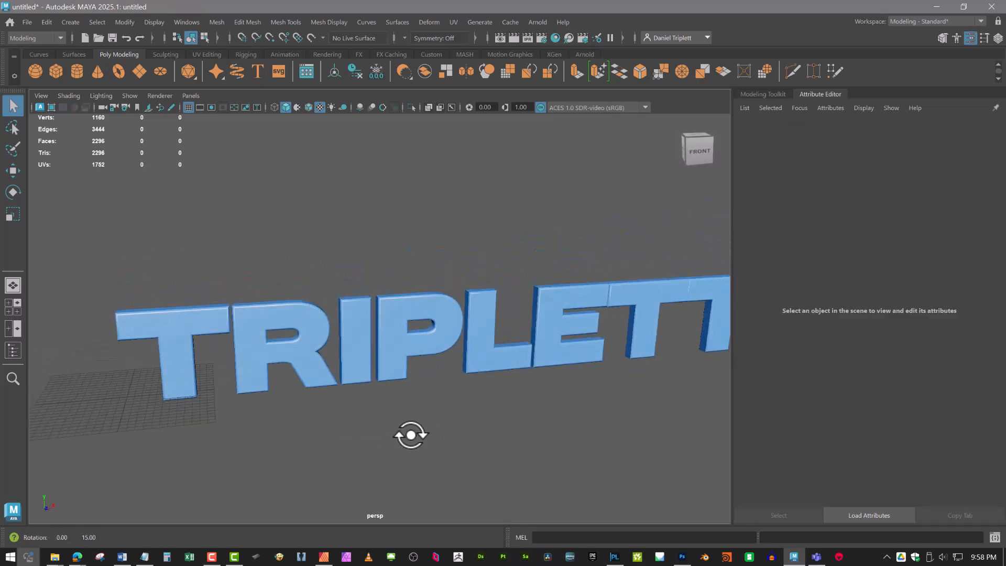
alt+middle_drag(411, 434, 492, 427)
scroll(479, 393, down, 5)
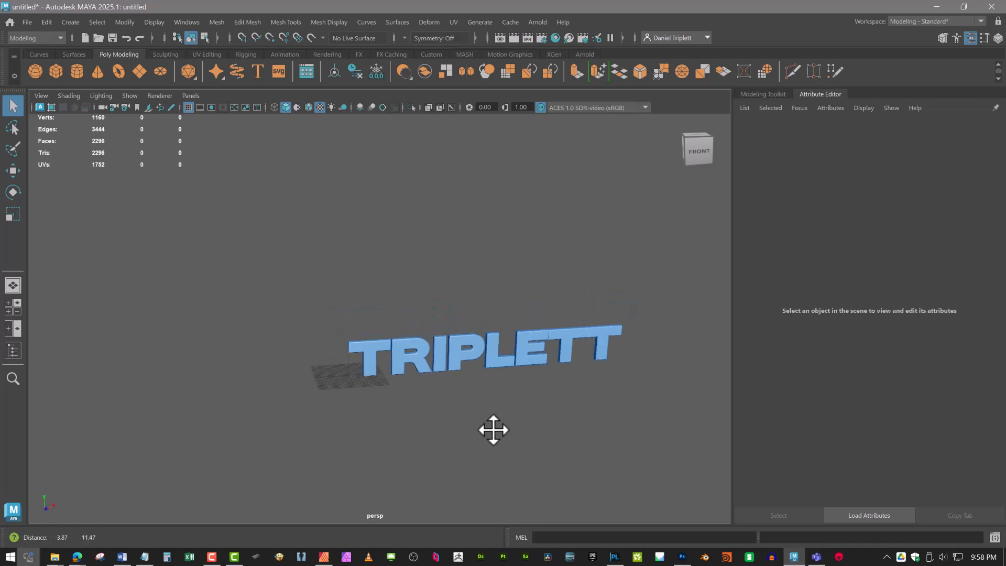
Select the text mesh, open the Channel Box / Layer Editor and widen its floating window.
alt+drag(492, 427, 458, 397)
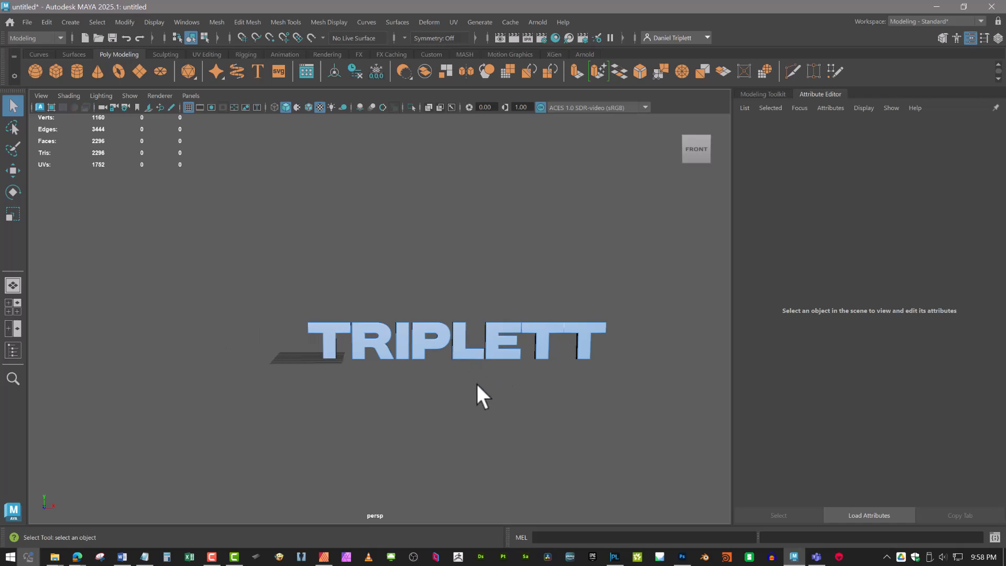
click(476, 352)
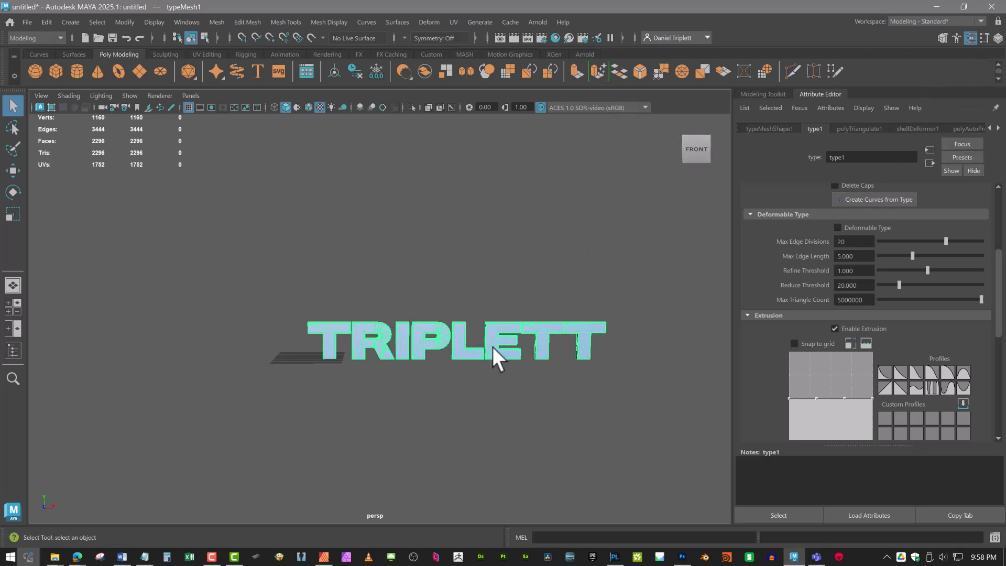
click(999, 38)
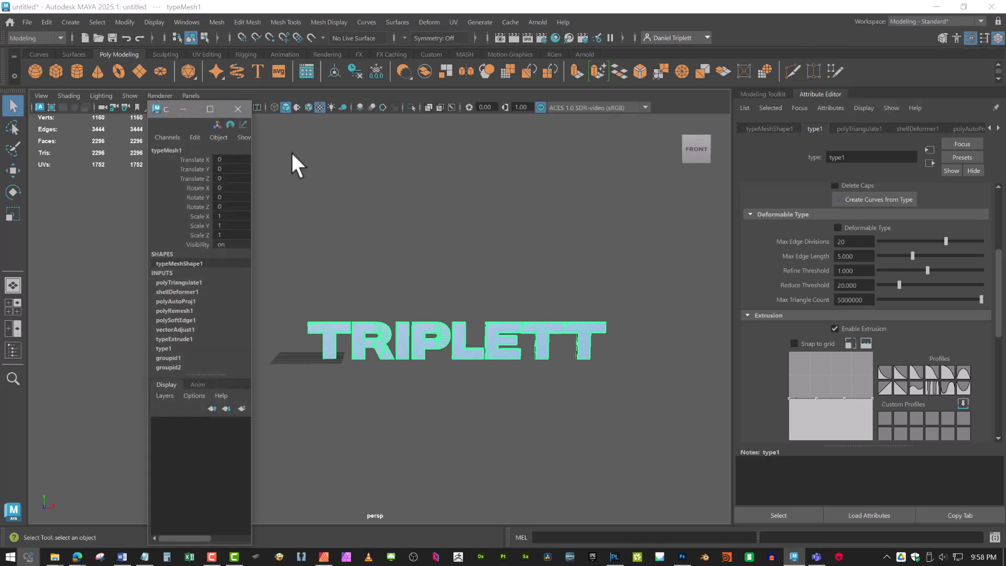
click(156, 109)
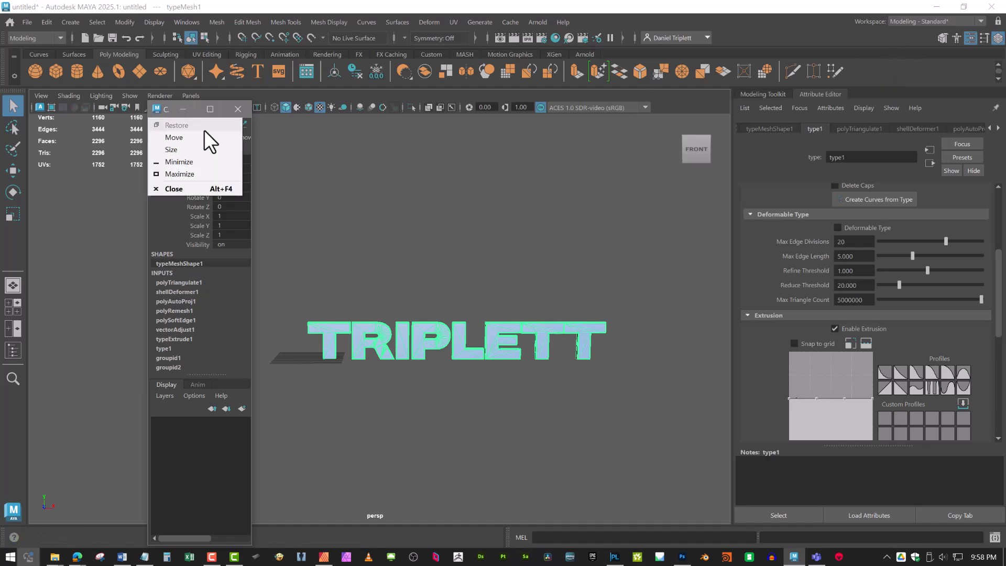
click(322, 123)
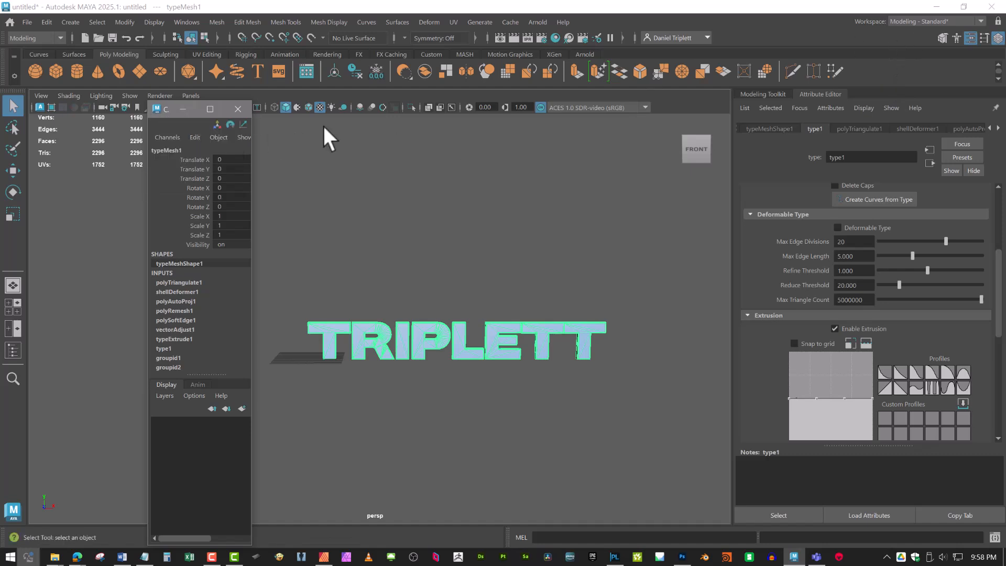
click(156, 109)
click(294, 100)
drag(252, 124, 346, 124)
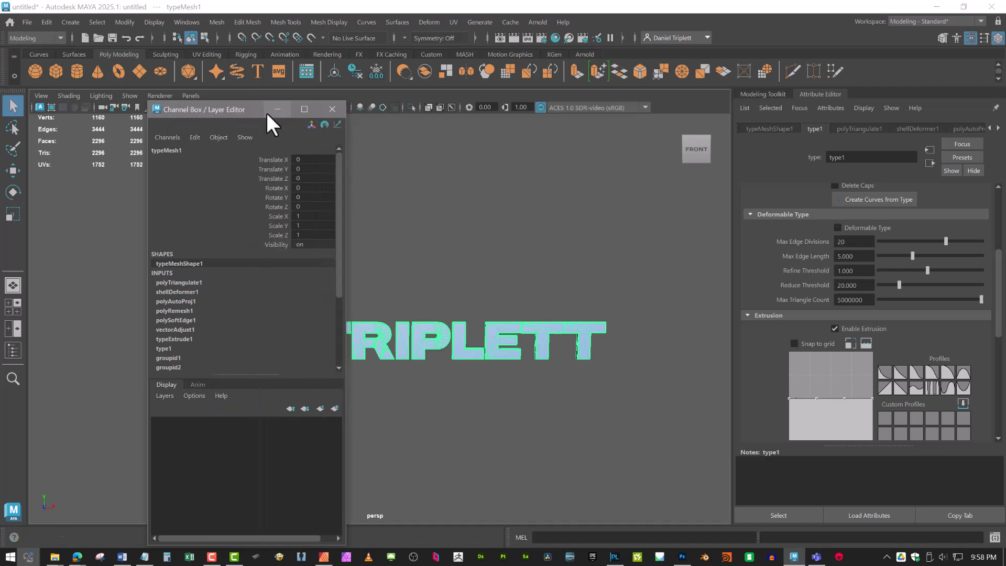
Dock the Channel Box / Layer Editor as a tab alongside the Attribute Editor, narrow the docked area and enlarge the channel list.
drag(234, 110, 886, 92)
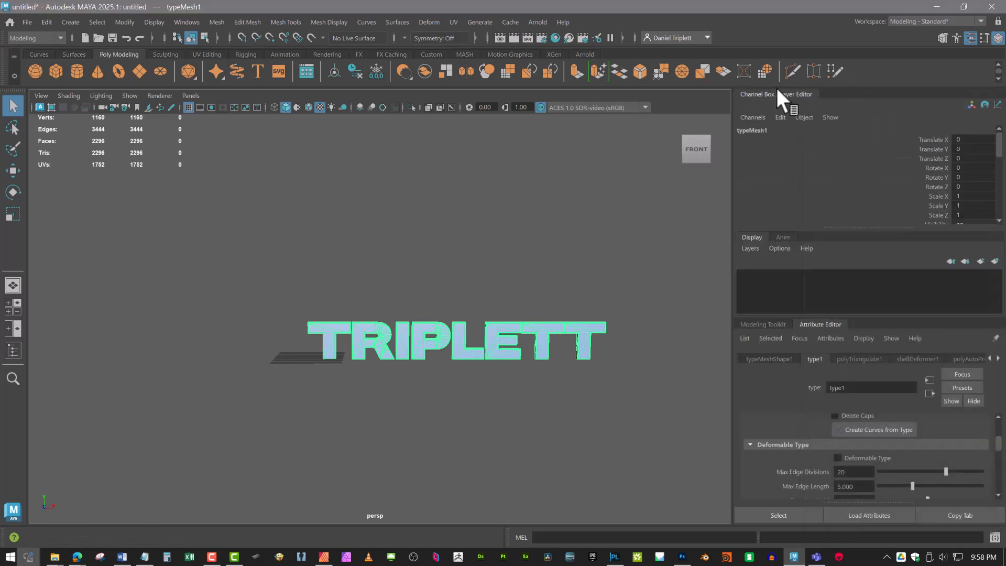
drag(754, 104, 896, 94)
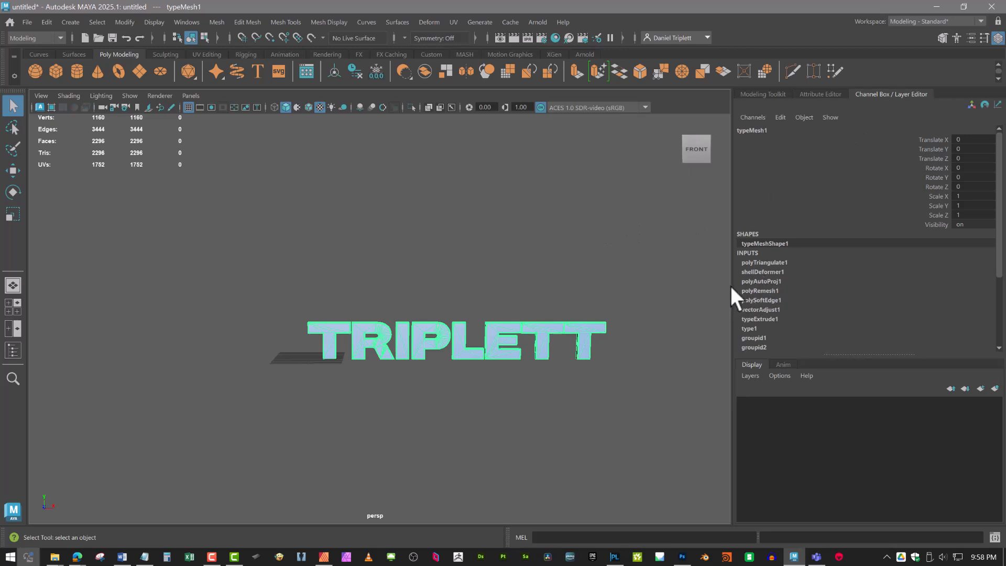
drag(733, 289, 919, 290)
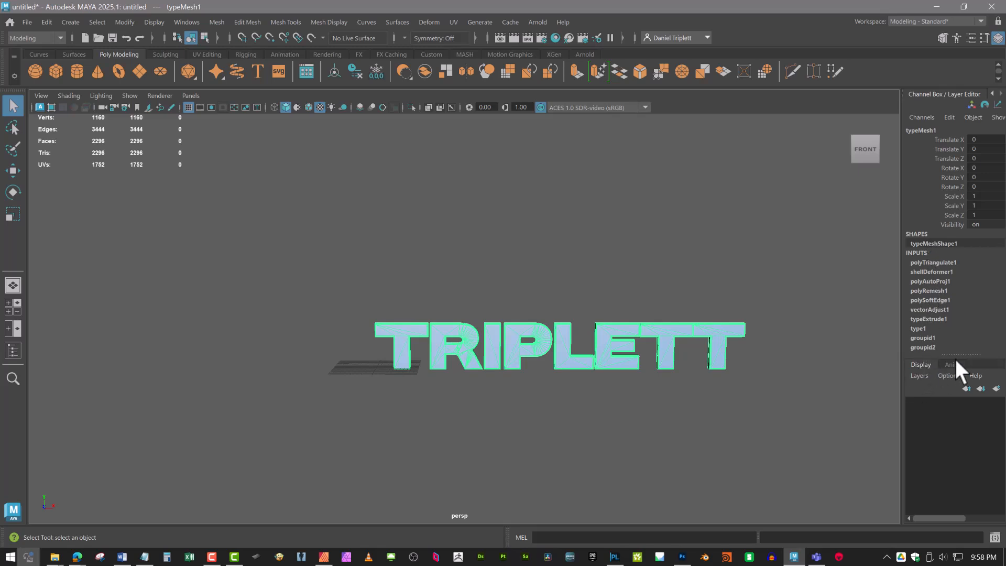
drag(959, 354, 959, 432)
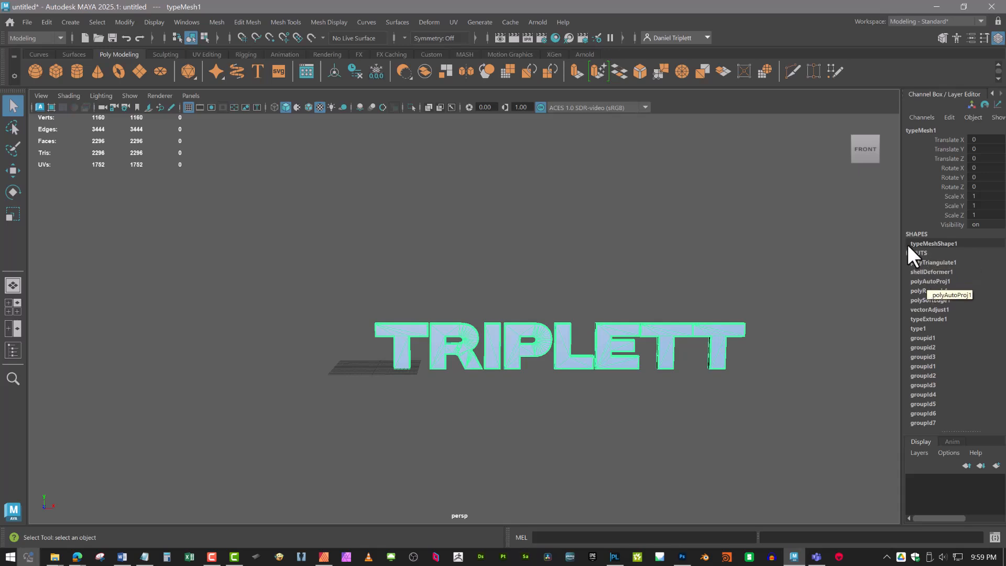
Review the text mesh's construction inputs and delete its history.
scroll(947, 386, down, 1)
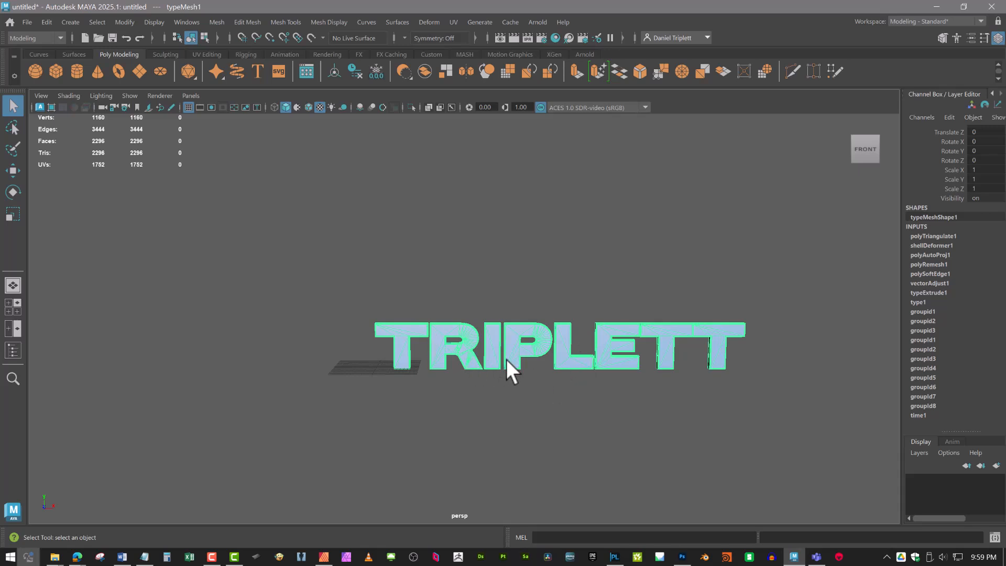
alt+middle_drag(520, 341, 489, 341)
alt+right_drag(489, 341, 603, 384)
alt+middle_drag(603, 384, 567, 369)
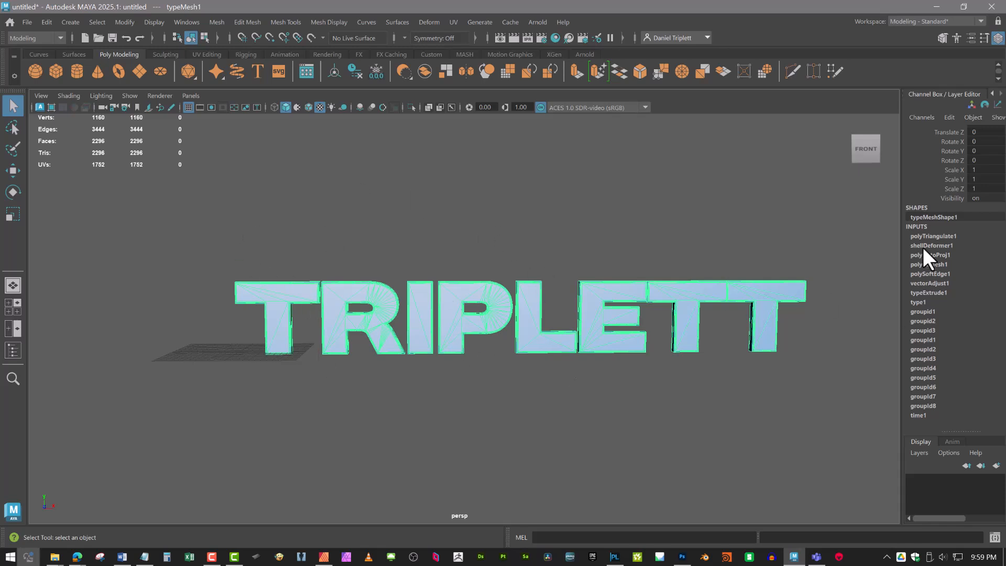
click(355, 75)
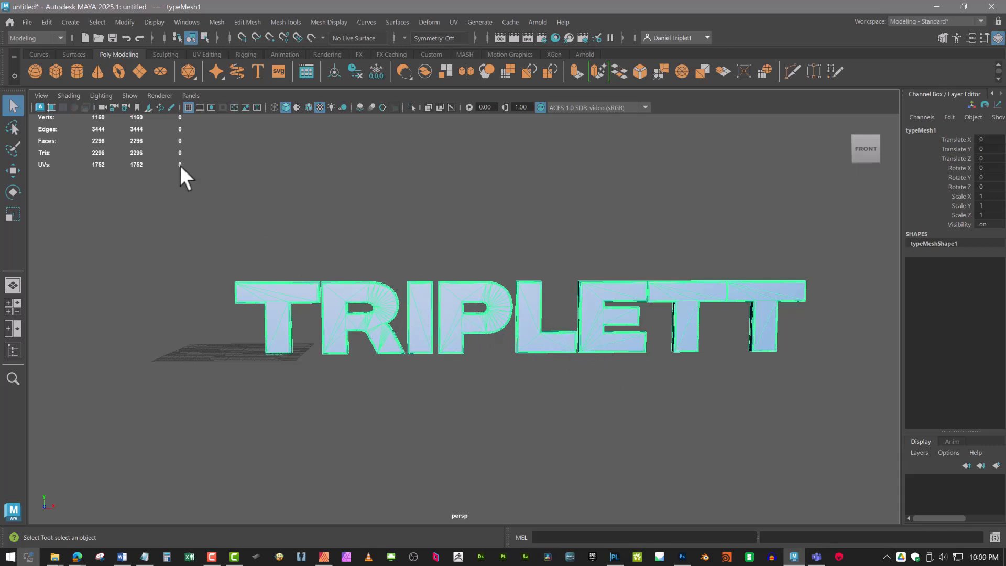
Start an Export Selection of the text mesh and set the file type to FBX export.
click(27, 21)
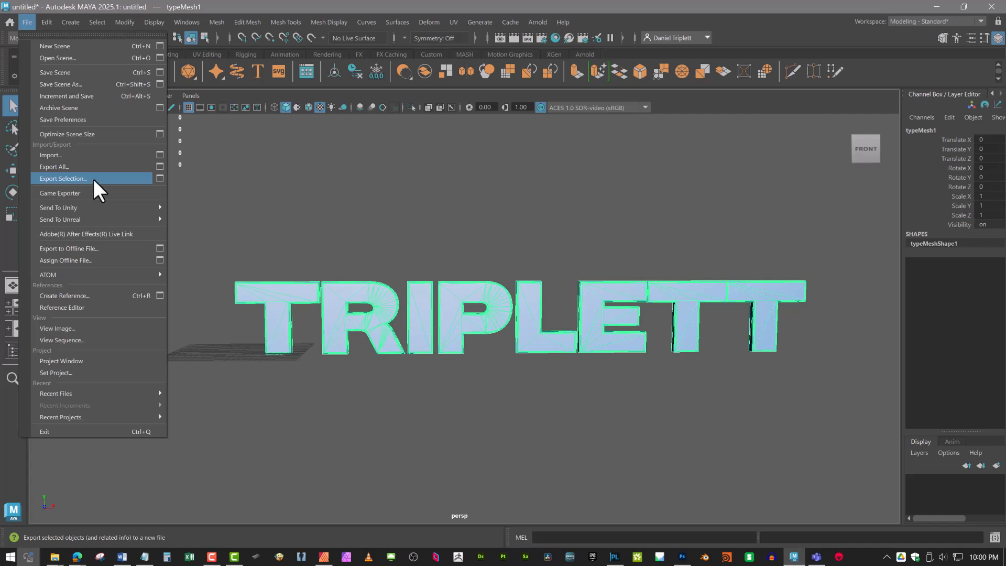
click(65, 176)
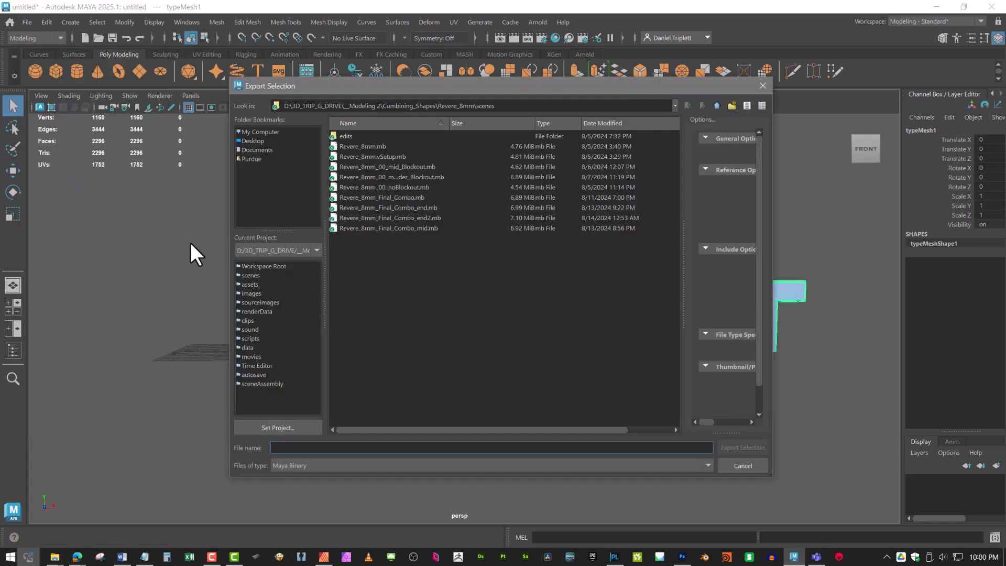
click(316, 466)
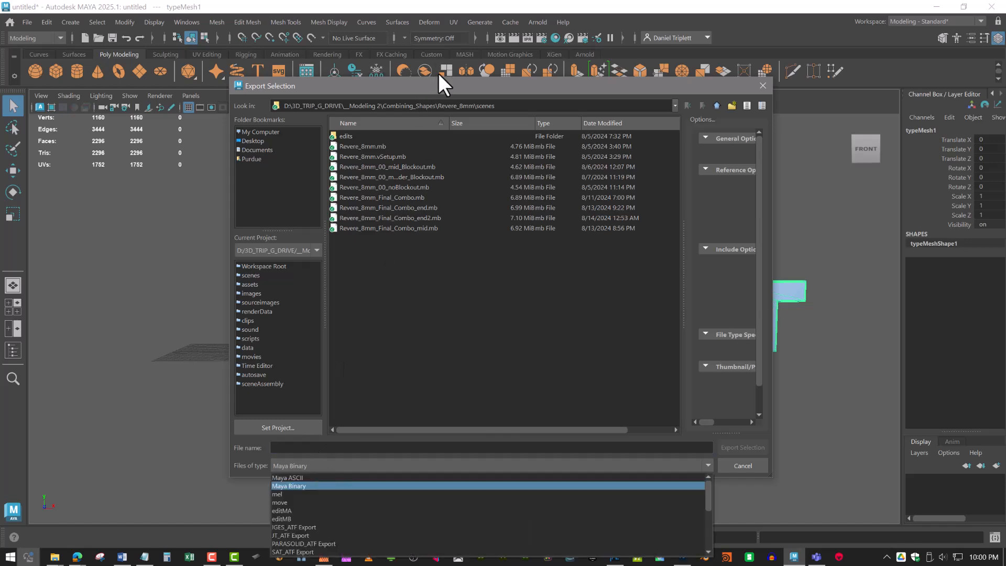
click(436, 87)
drag(440, 80, 449, 21)
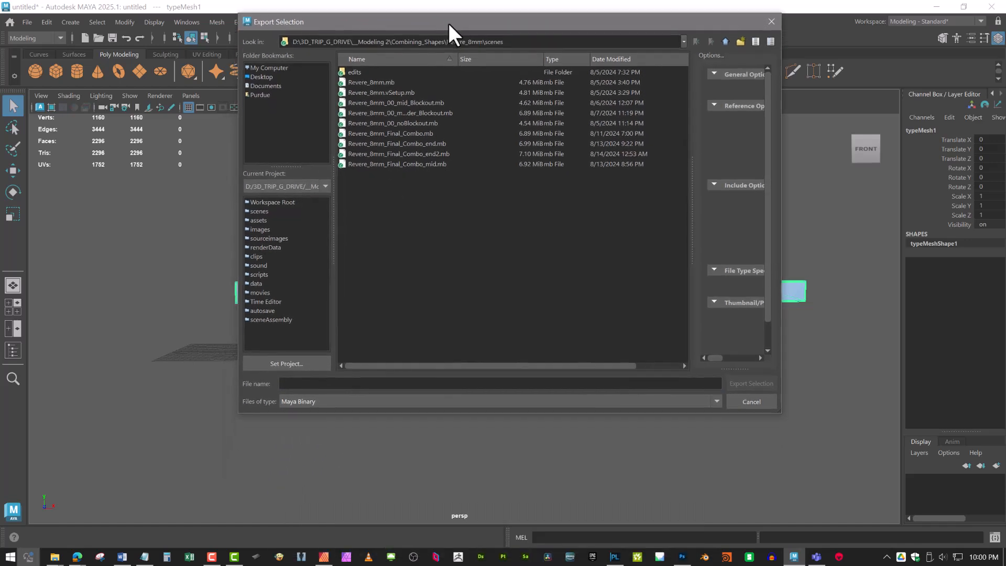
click(303, 398)
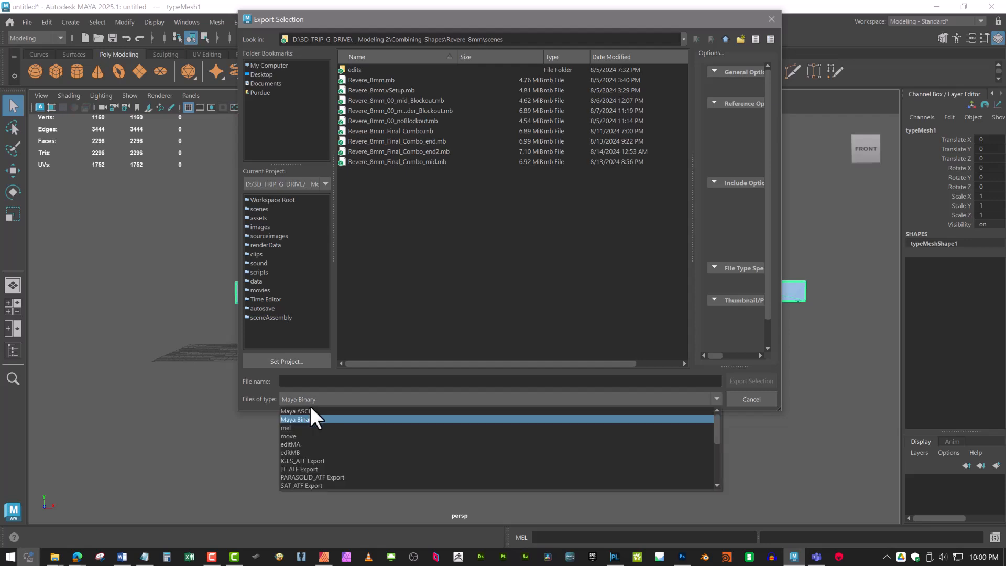
scroll(320, 420, down, 3)
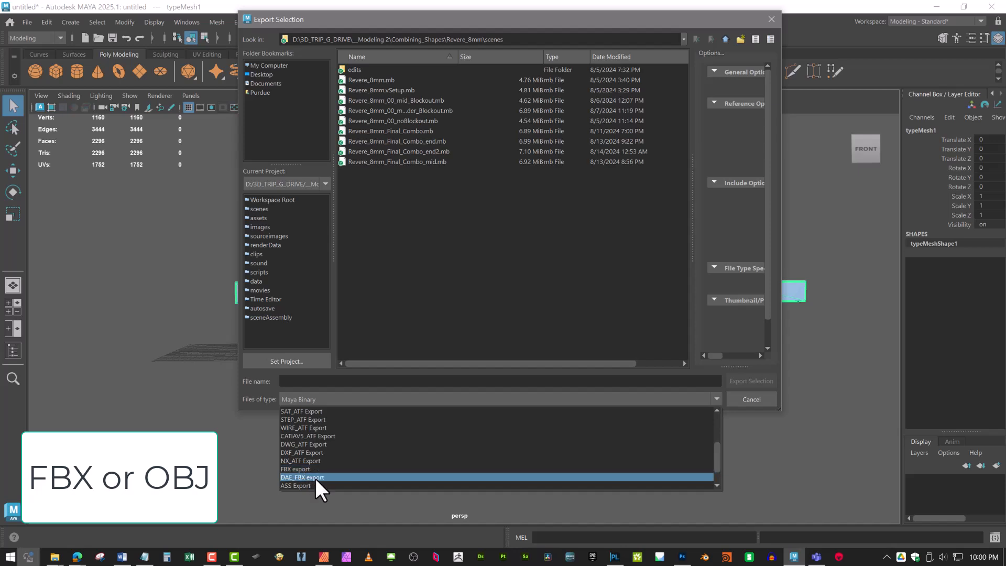
scroll(319, 463, down, 1)
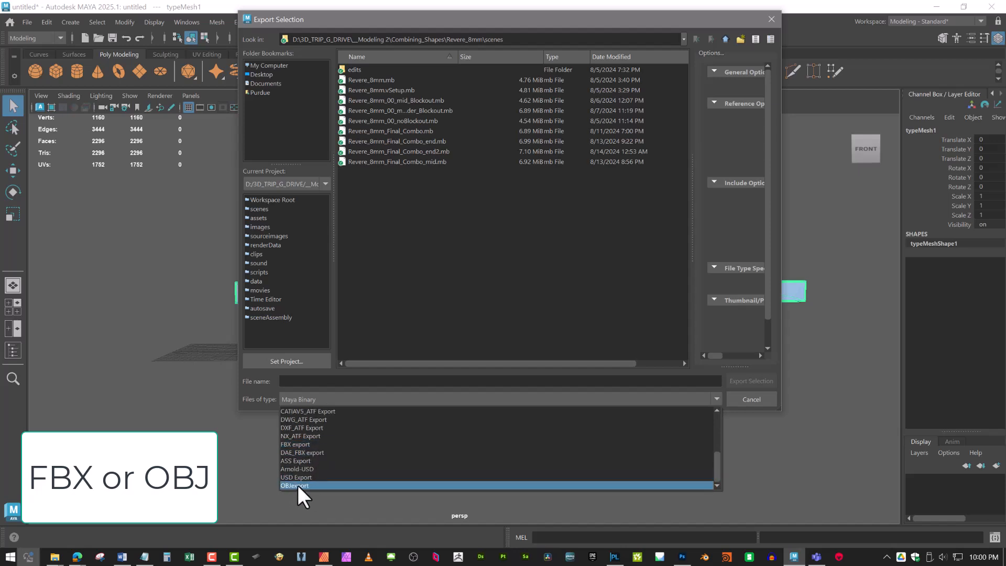
click(299, 445)
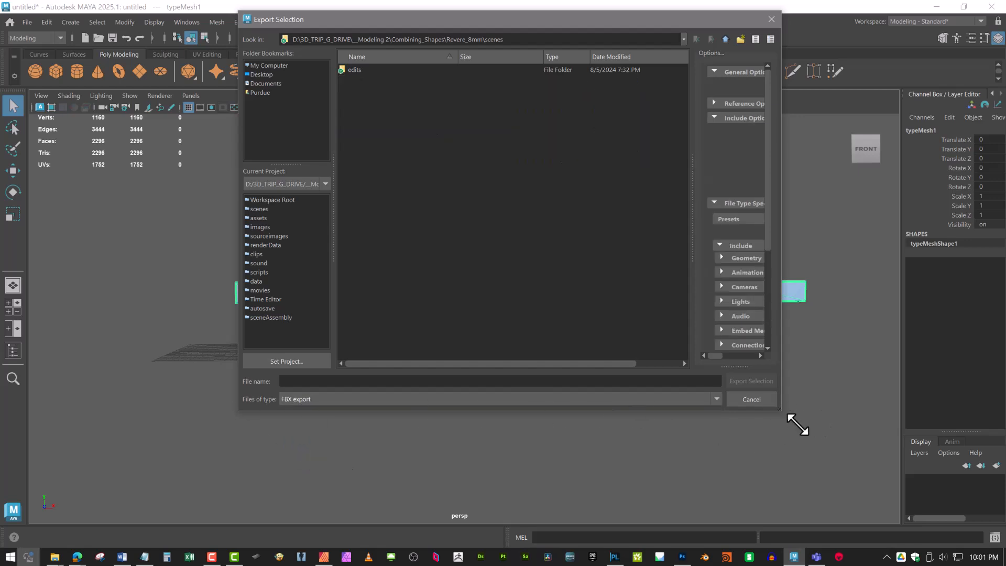
Name the FBX file with the surname followed by _text and export the selection to the Desktop.
drag(781, 410, 876, 463)
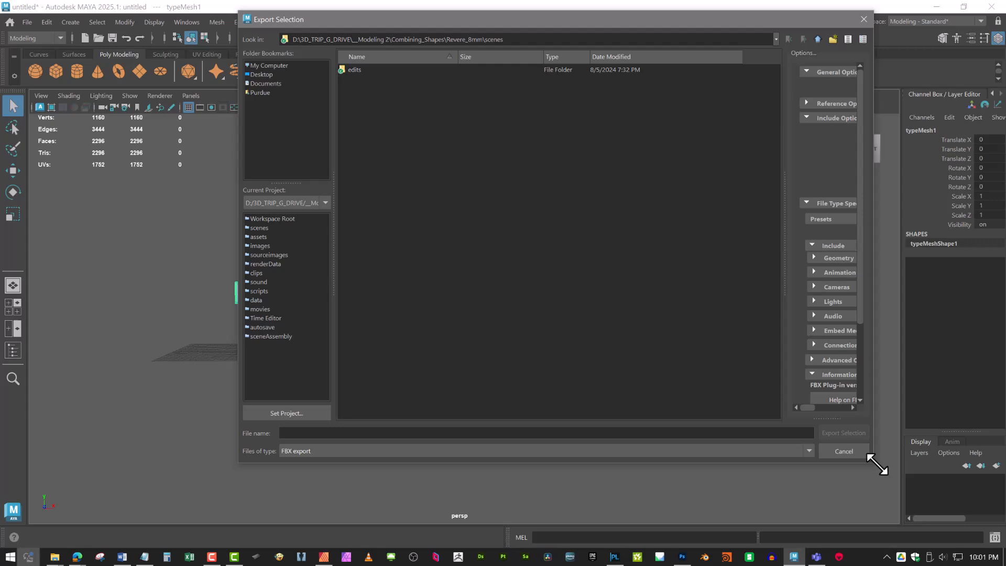
click(303, 434)
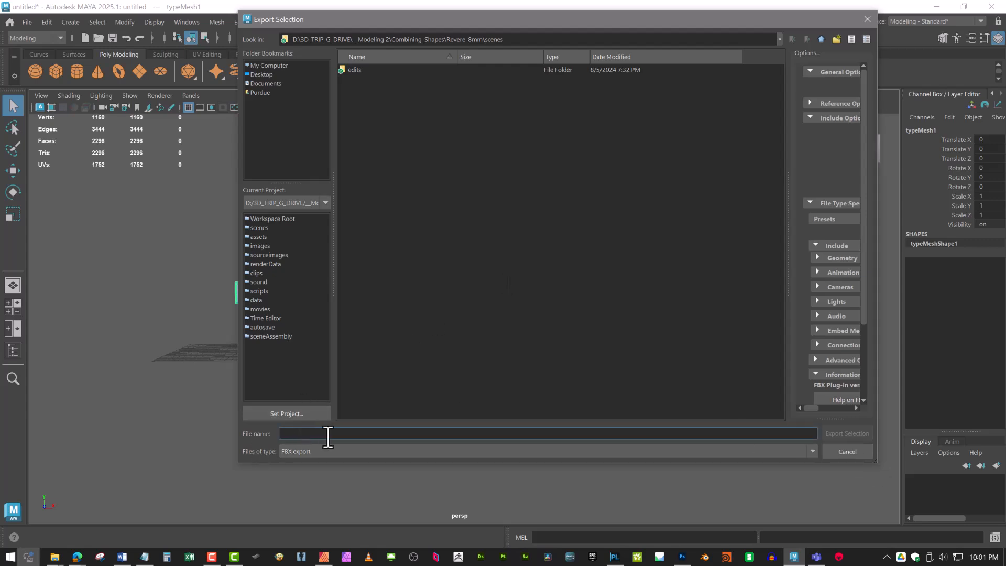
text(Tr)
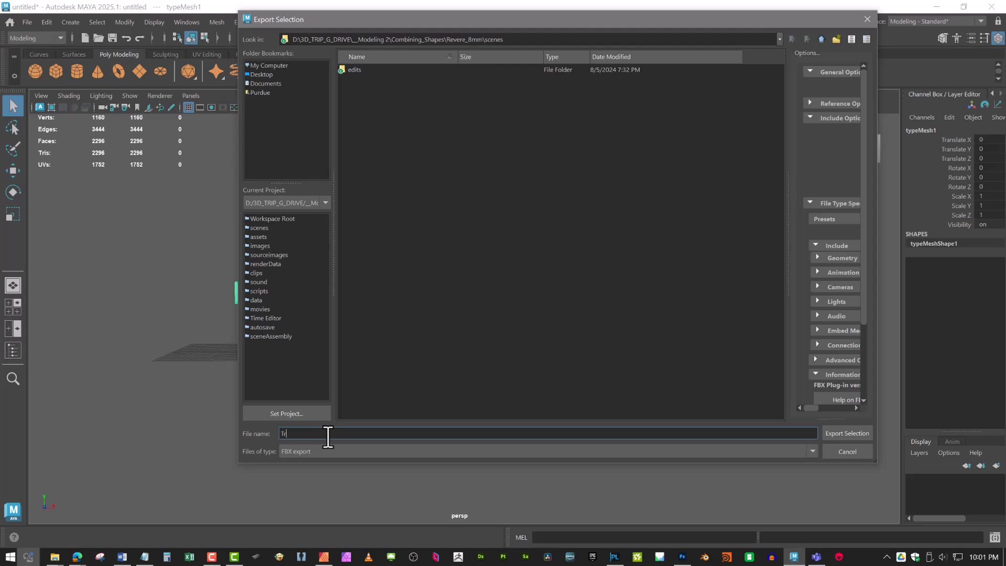
text(iplett_text)
click(260, 73)
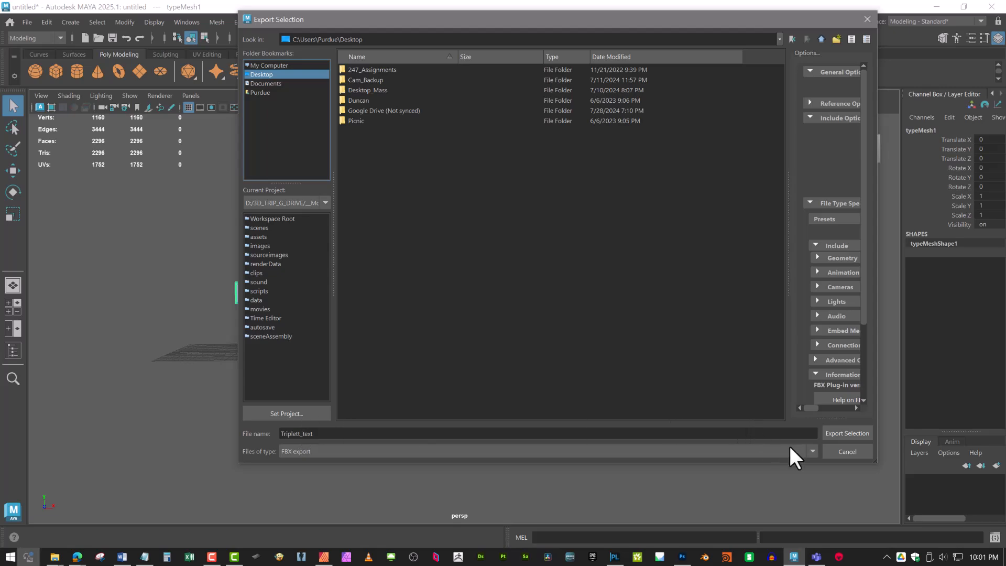
click(844, 433)
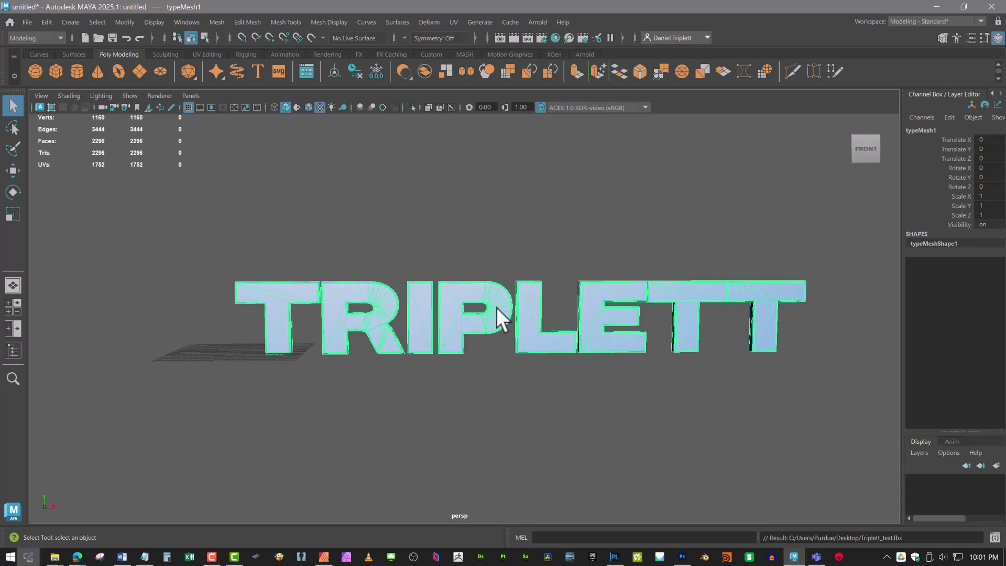
Switch to the Sketchfab page in the browser and log in with the saved e-mail and password.
alt+drag(496, 307, 559, 353)
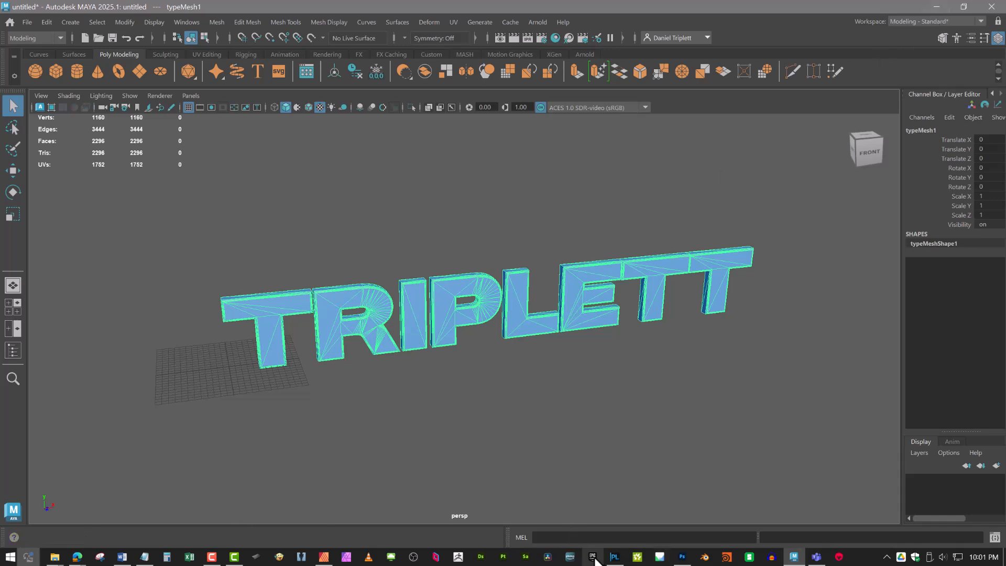
mouse_move(77, 557)
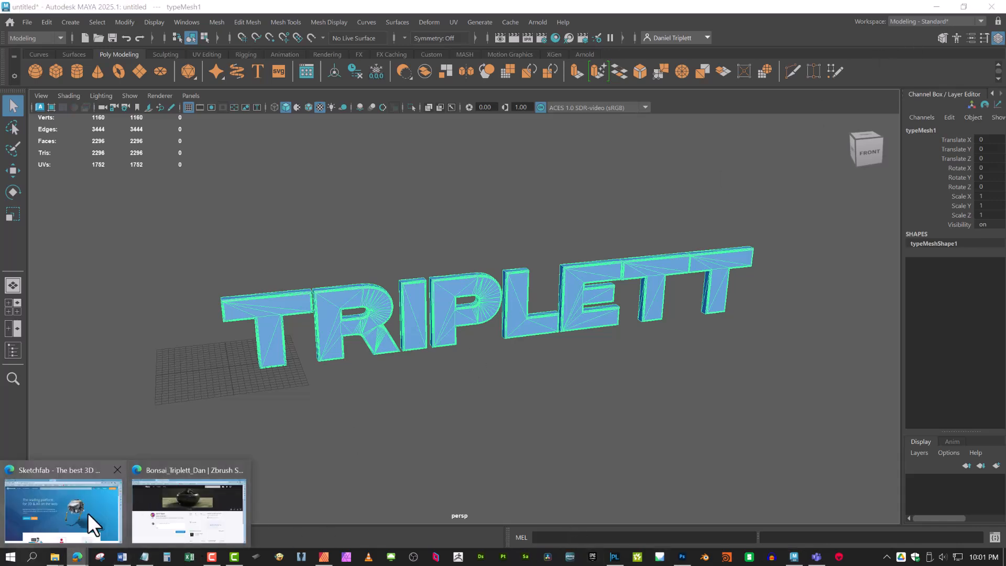
click(87, 512)
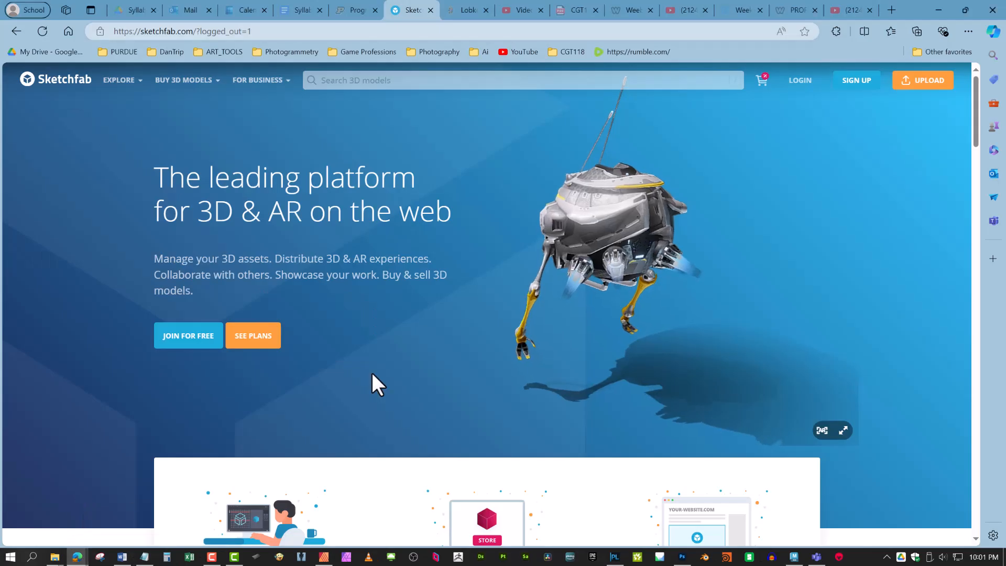
click(799, 83)
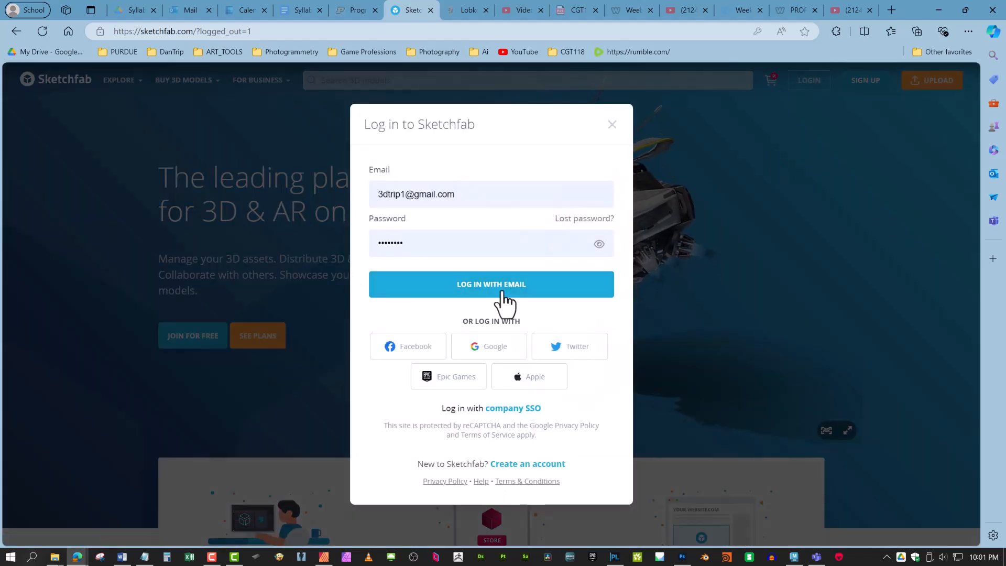
click(500, 294)
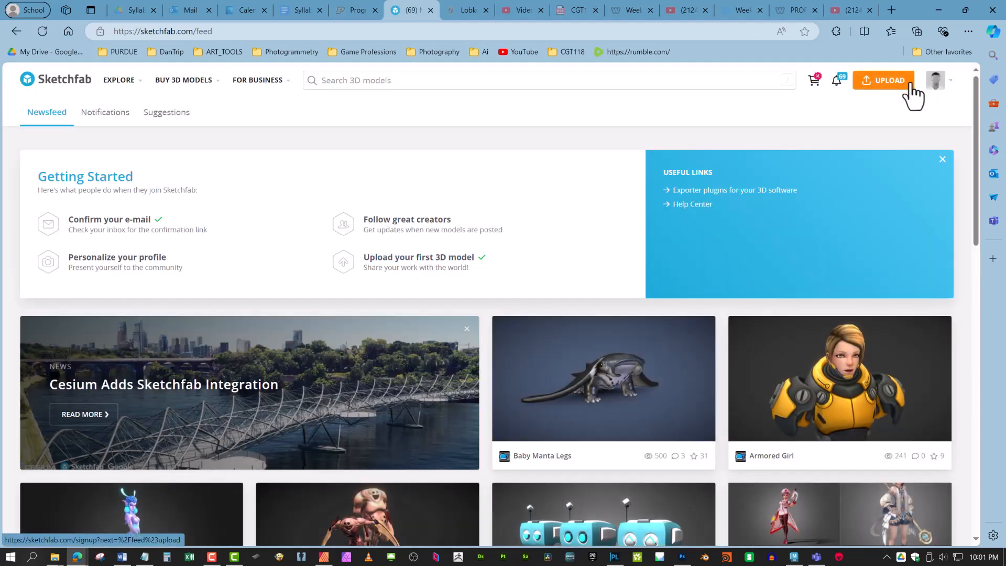
Look over the published models on the account's Sketchfab profile and open the form for uploading a new model.
click(938, 83)
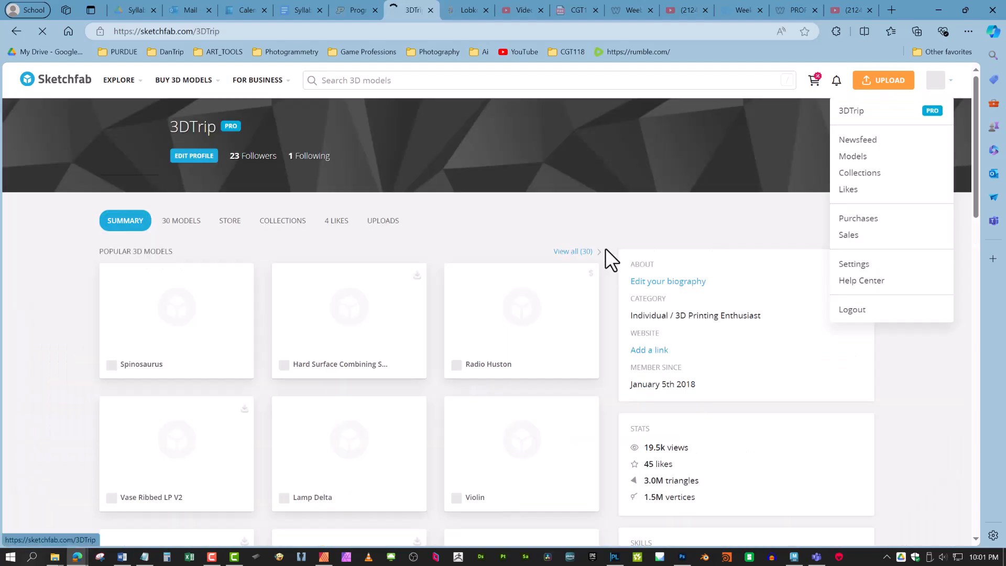
scroll(470, 278, down, 5)
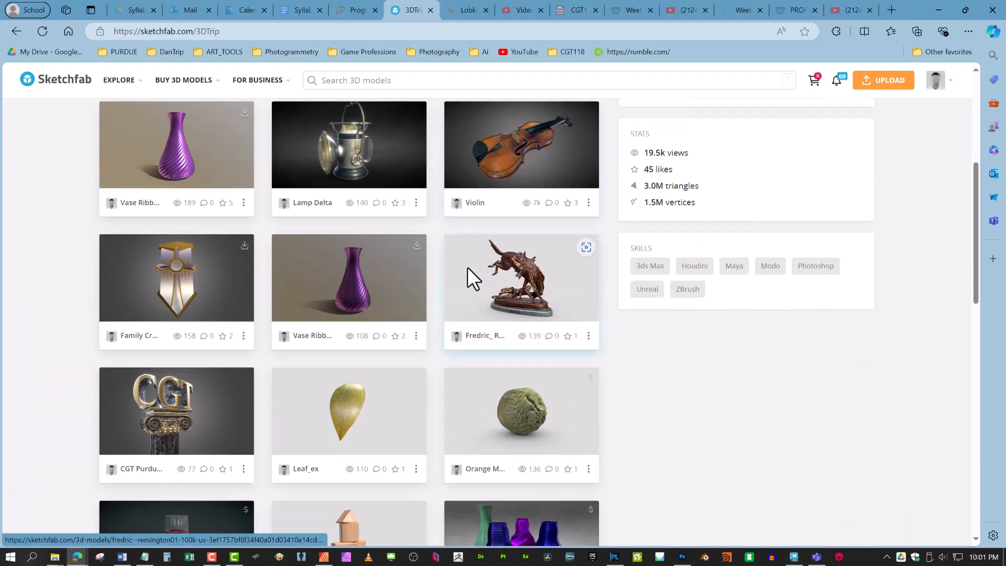
scroll(577, 304, up, 4)
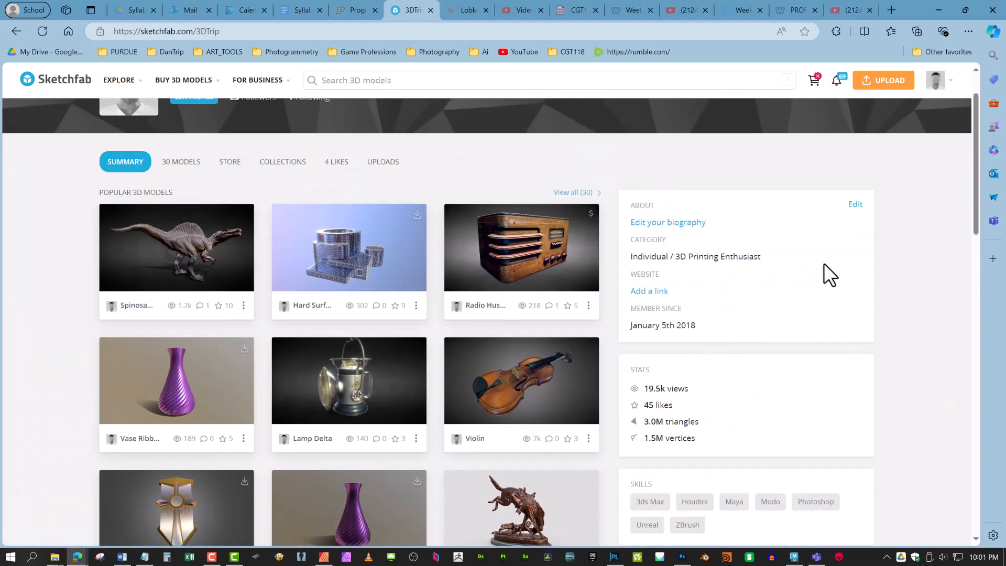
click(884, 81)
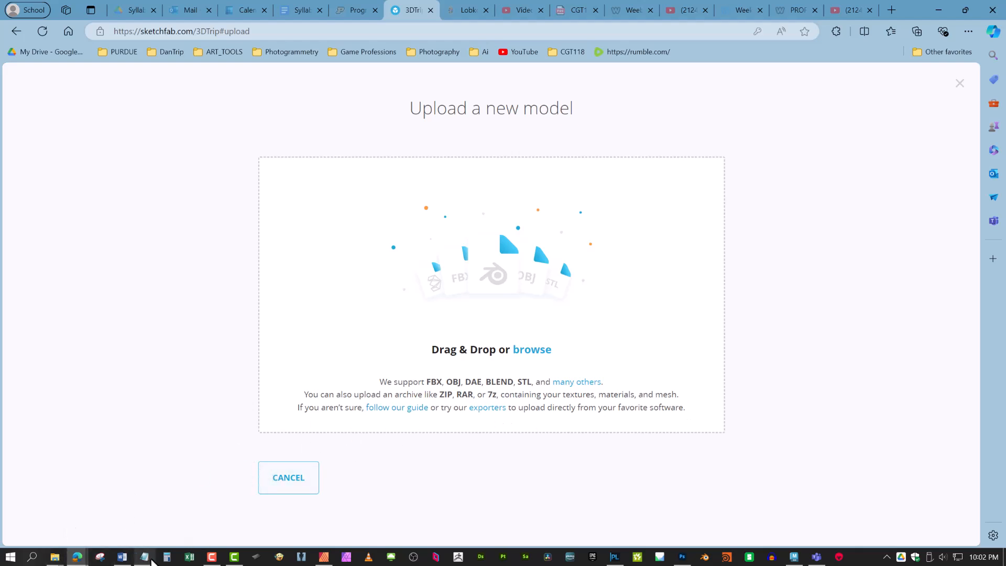
Browse to the Desktop, choose the exported surname_text FBX file and upload it as the new model.
mouse_move(55, 559)
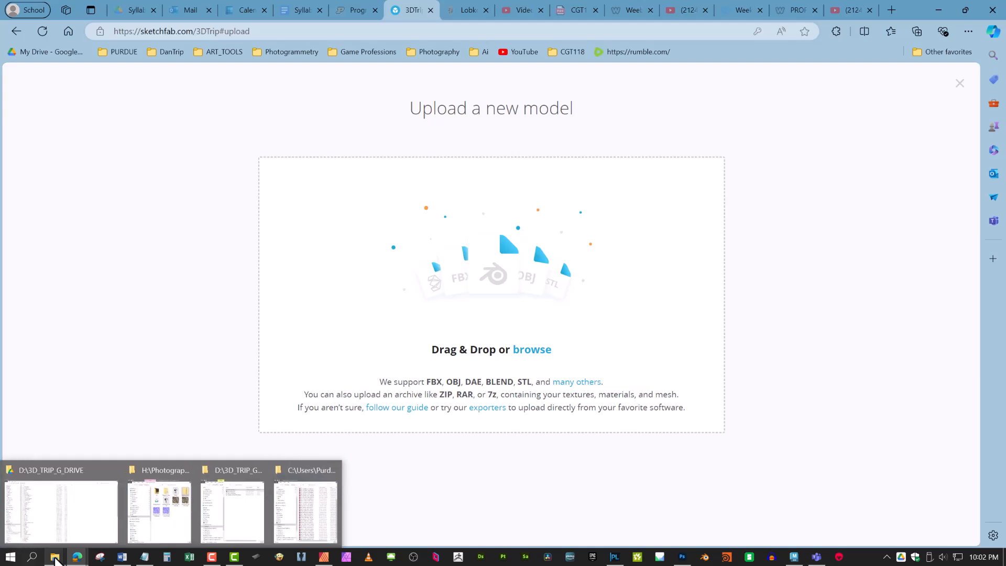
click(453, 373)
scroll(83, 163, up, 3)
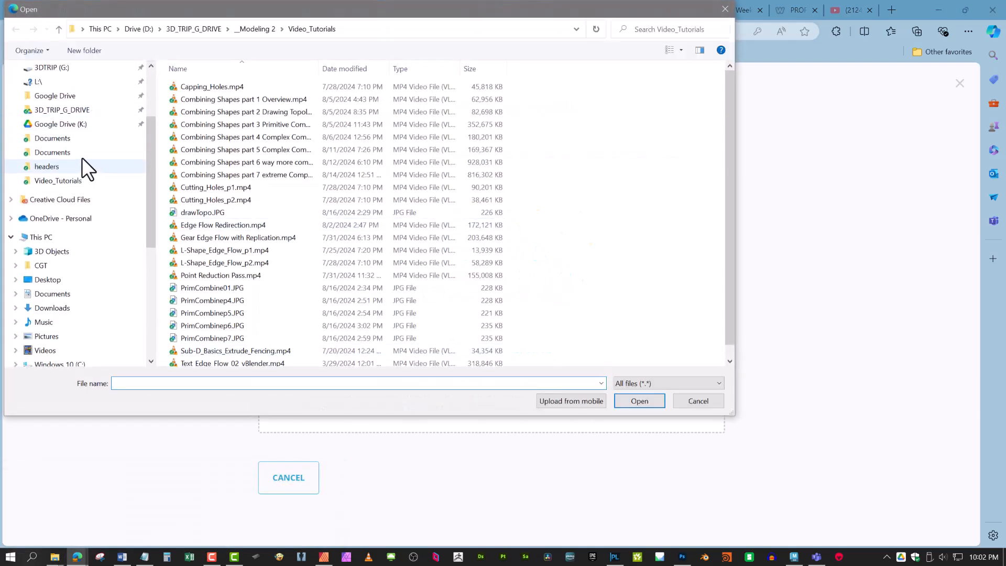
click(48, 92)
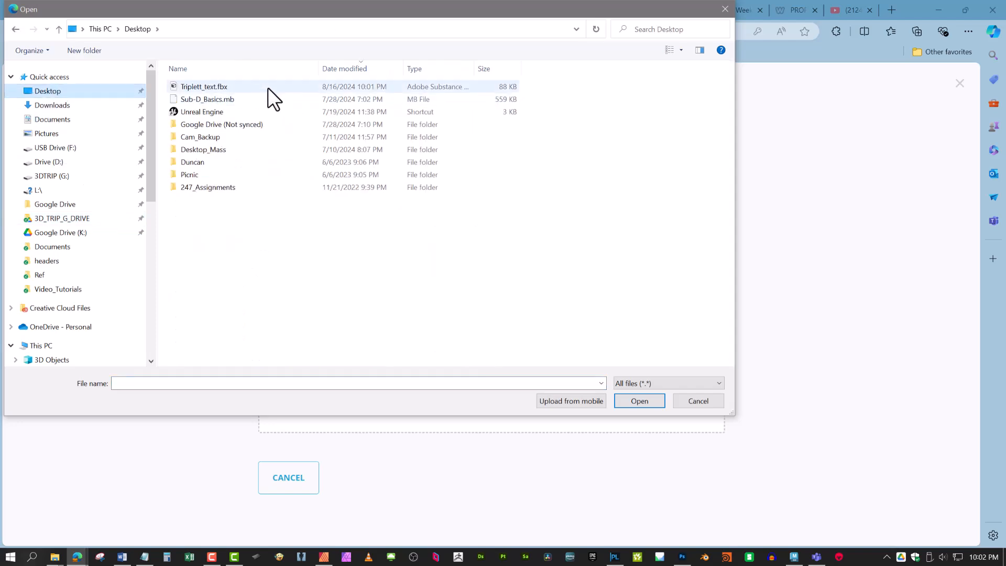
click(209, 86)
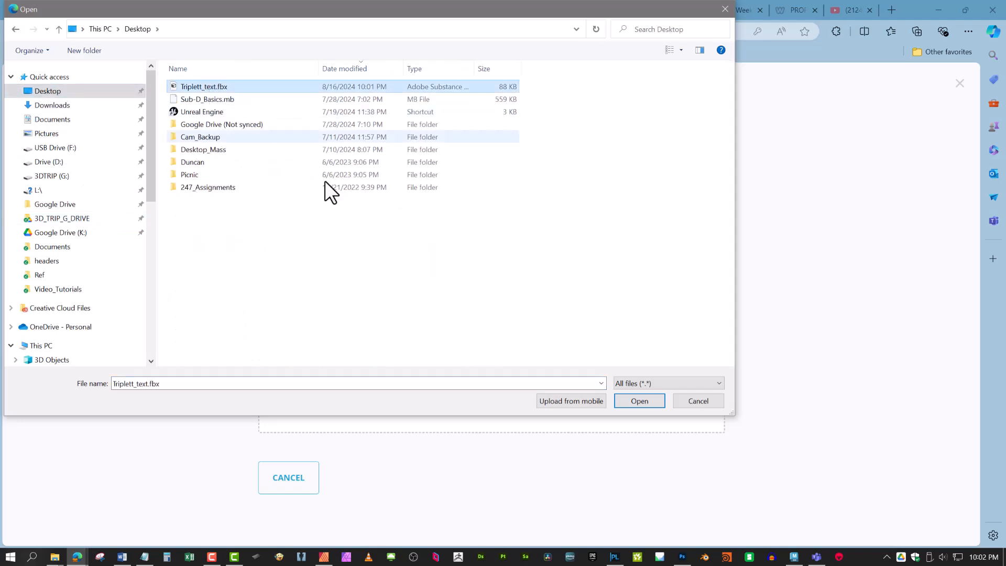
click(640, 401)
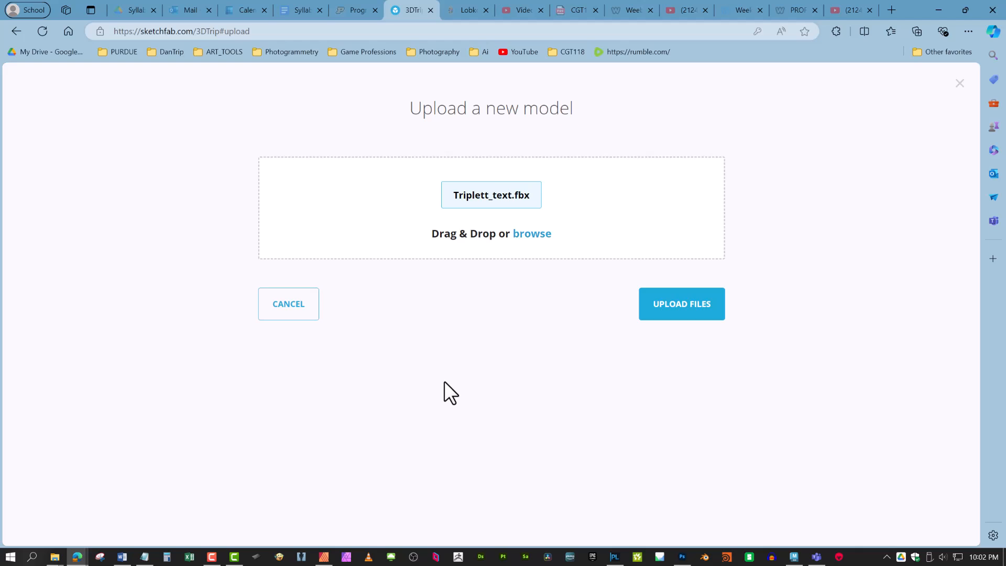
click(687, 311)
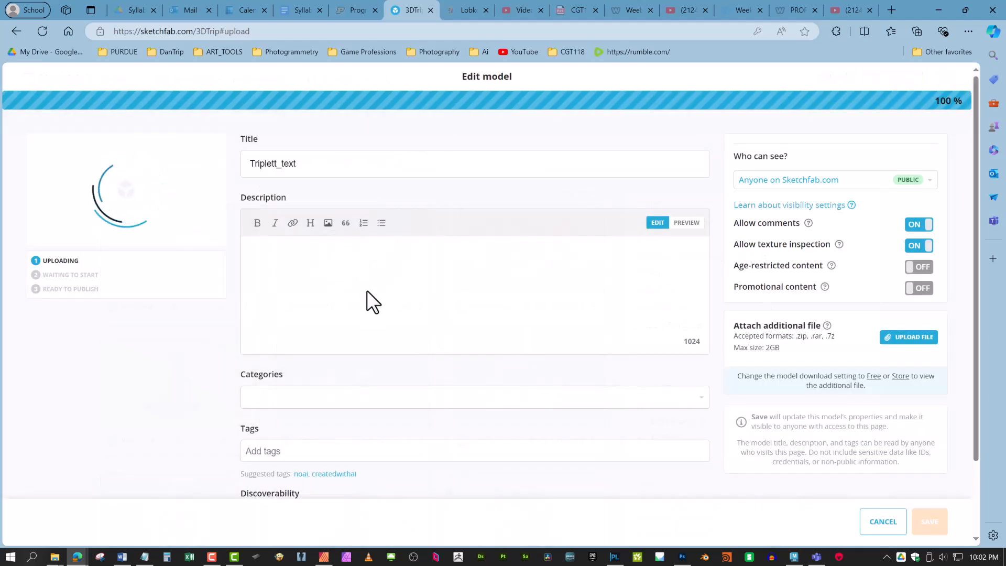
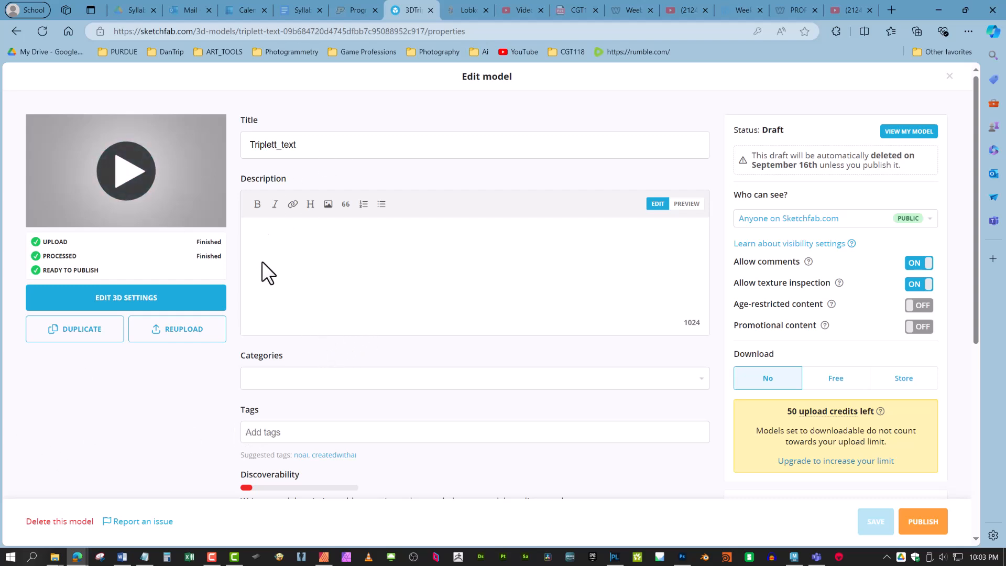
Replace the underscore in the model's title with a space, enter "Testing" as the description and save the changes.
click(283, 151)
key(BackSpace)
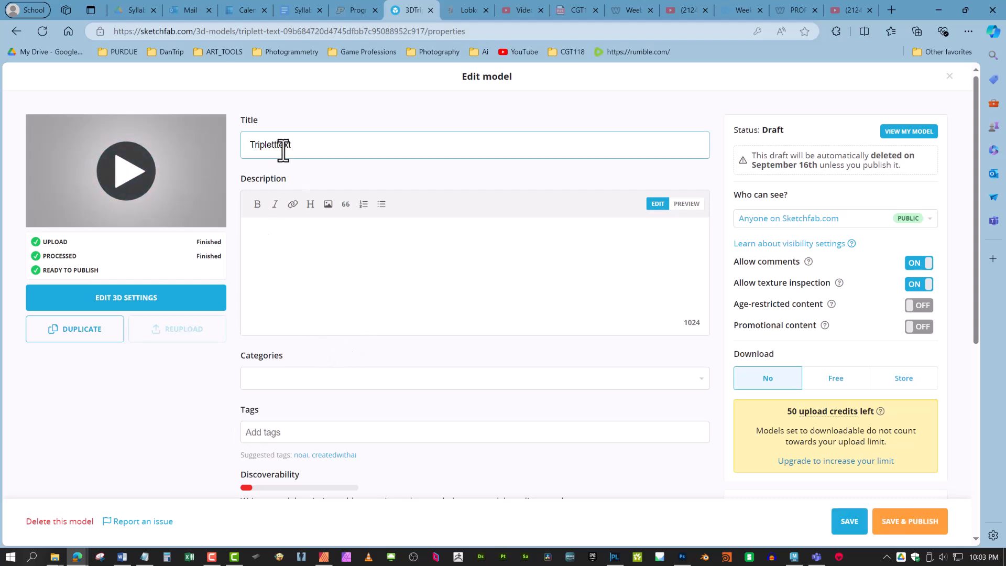
click(295, 249)
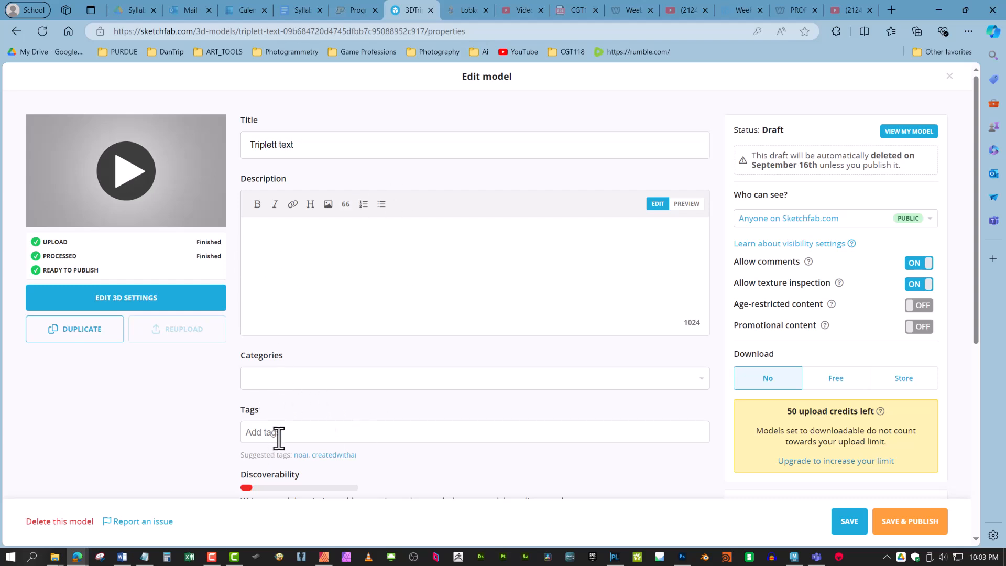
click(618, 385)
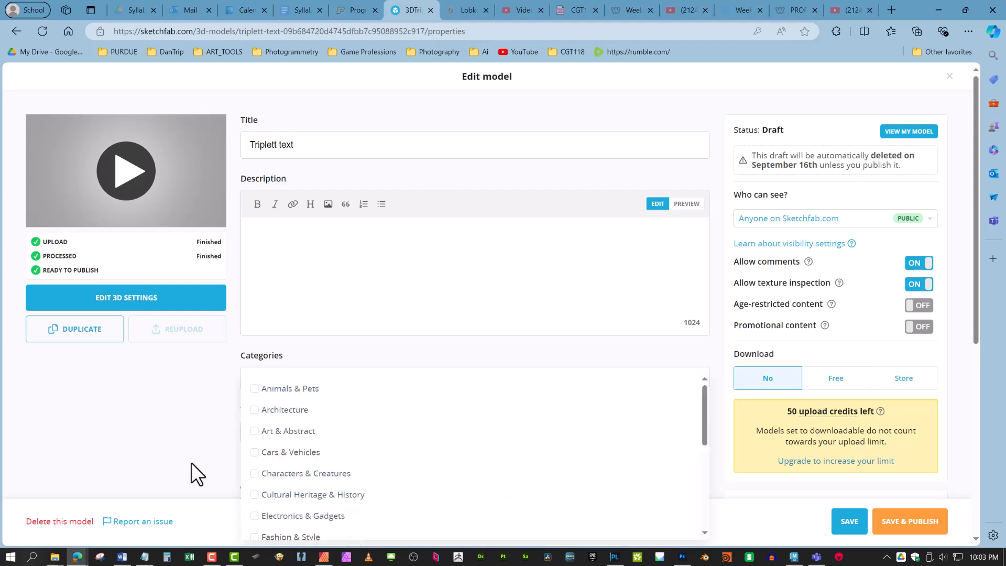
click(189, 411)
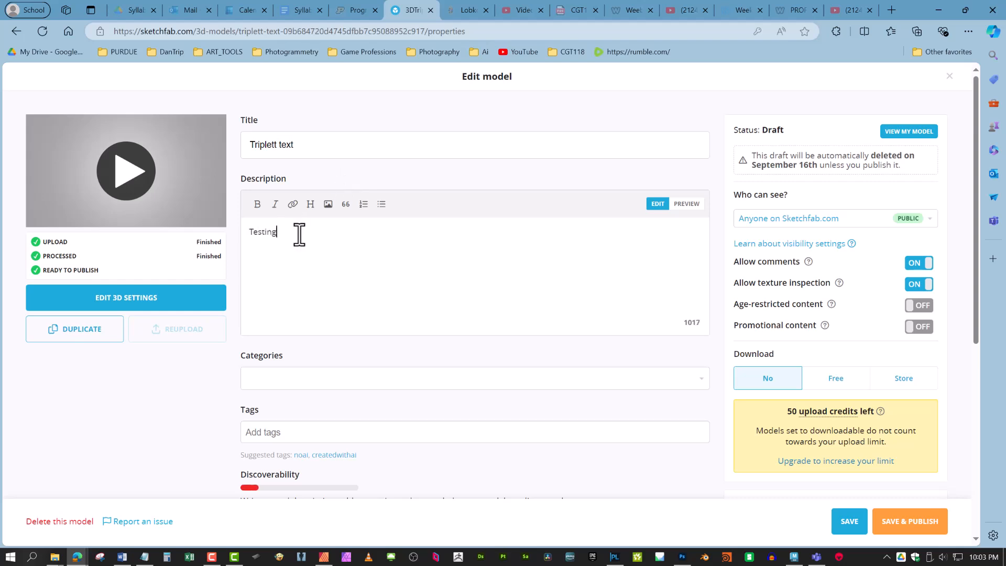
click(850, 521)
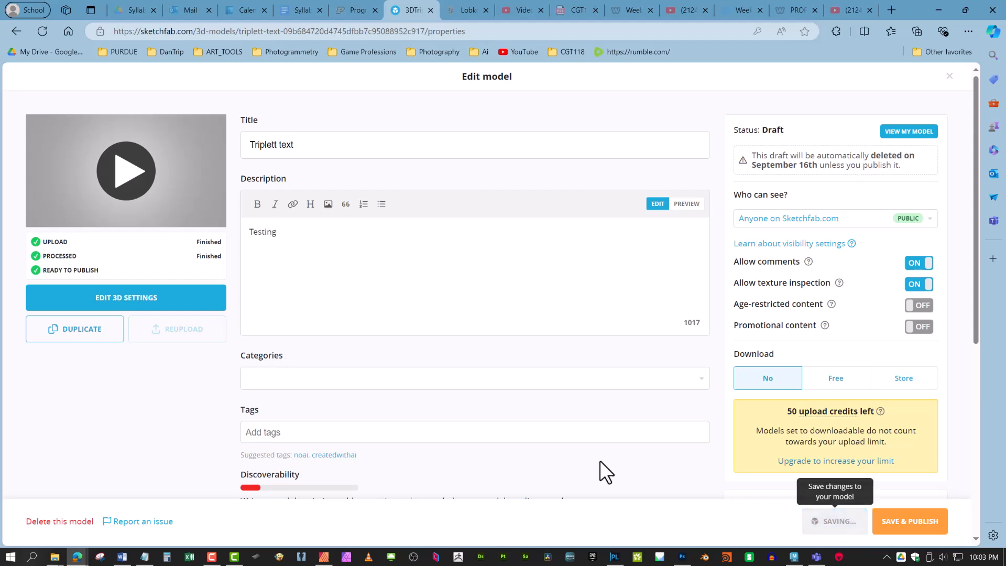
Open the model's 3D settings, examine the 3D text up close and from several angles, and check the wireframe display option.
click(117, 307)
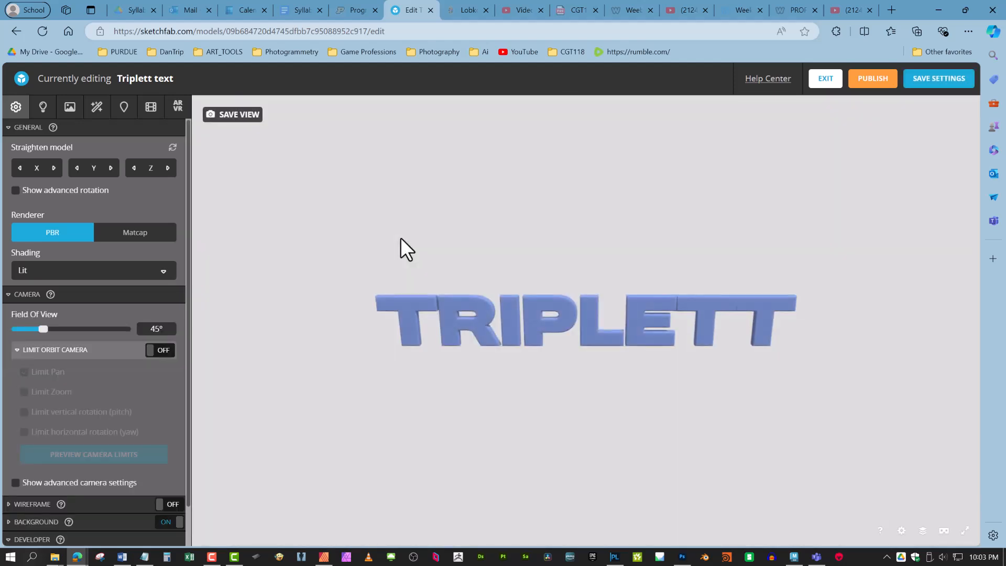
mouse_move(399, 236)
mouse_down()
mouse_move(527, 320)
mouse_move(546, 294)
mouse_move(537, 294)
mouse_move(540, 316)
mouse_up()
scroll(540, 317, up, 8)
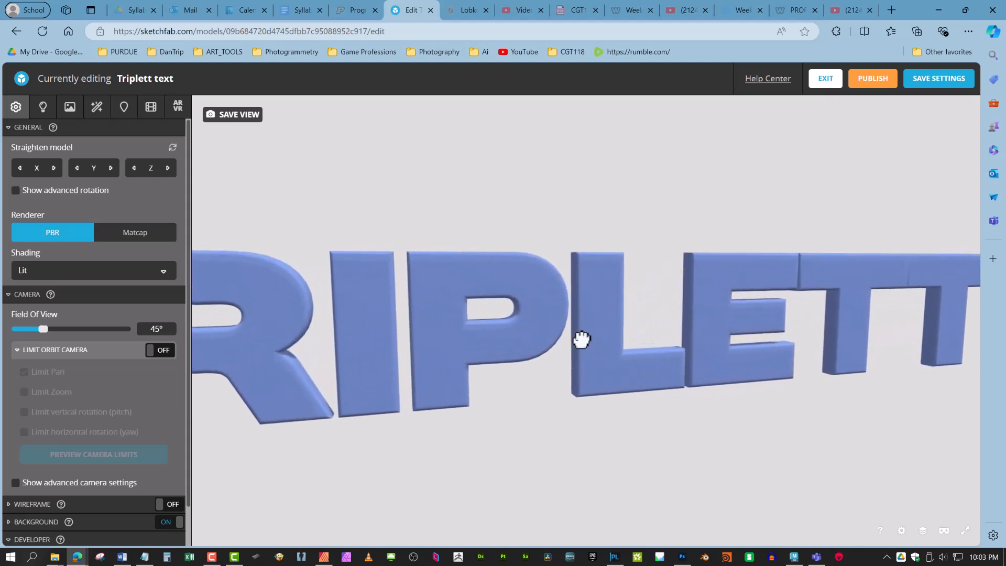
mouse_move(662, 330)
mouse_down()
mouse_move(577, 367)
mouse_move(624, 359)
mouse_move(541, 353)
mouse_move(549, 336)
mouse_move(540, 396)
mouse_move(552, 377)
mouse_move(517, 393)
mouse_up()
scroll(549, 336, down, 5)
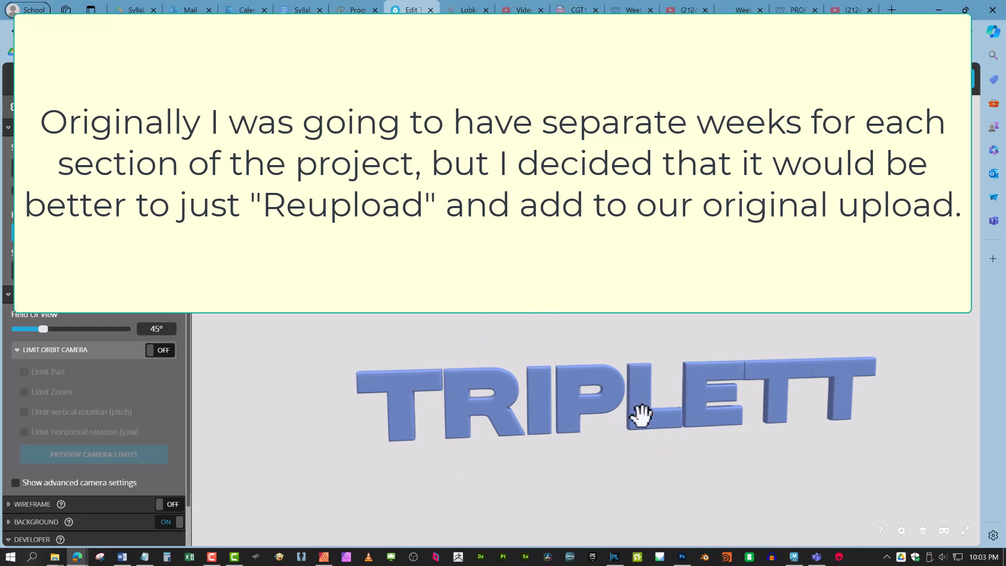
drag(551, 415, 560, 402)
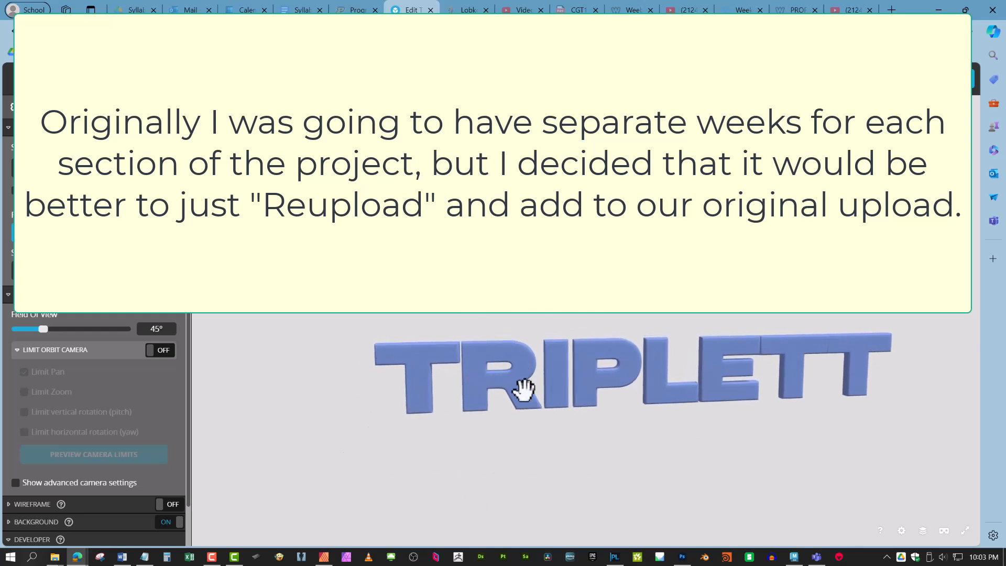
drag(482, 387, 510, 386)
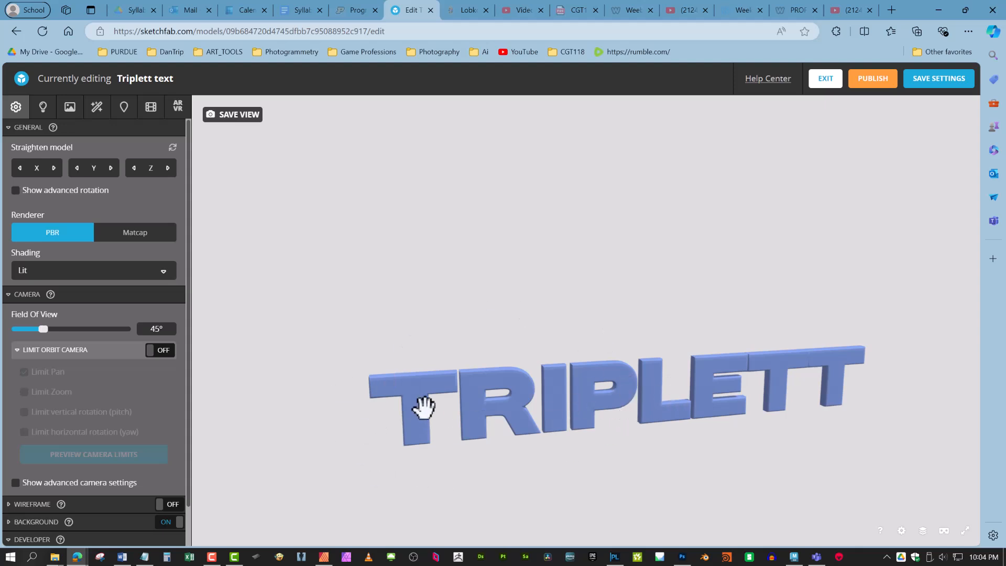
drag(541, 418, 533, 419)
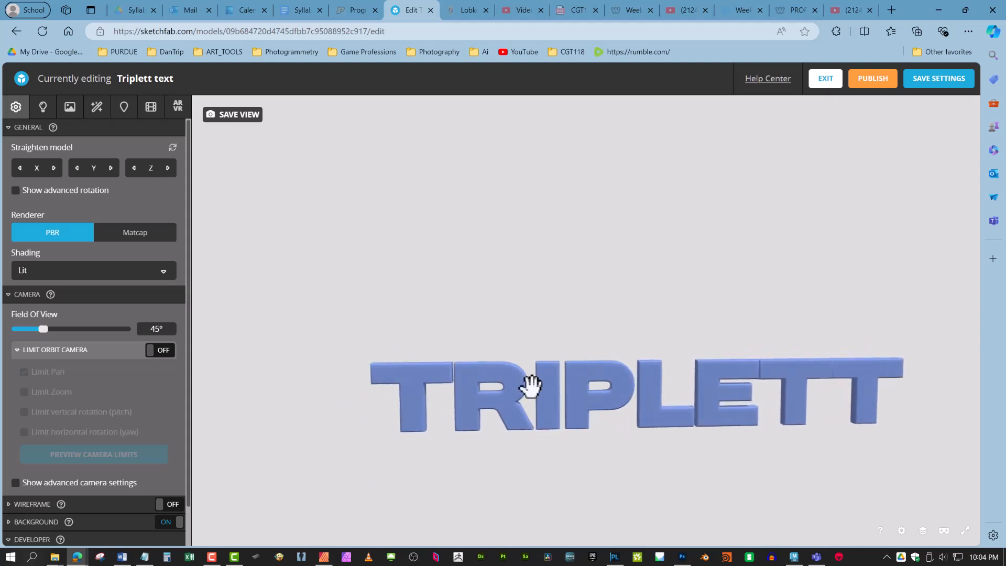
drag(519, 383, 429, 402)
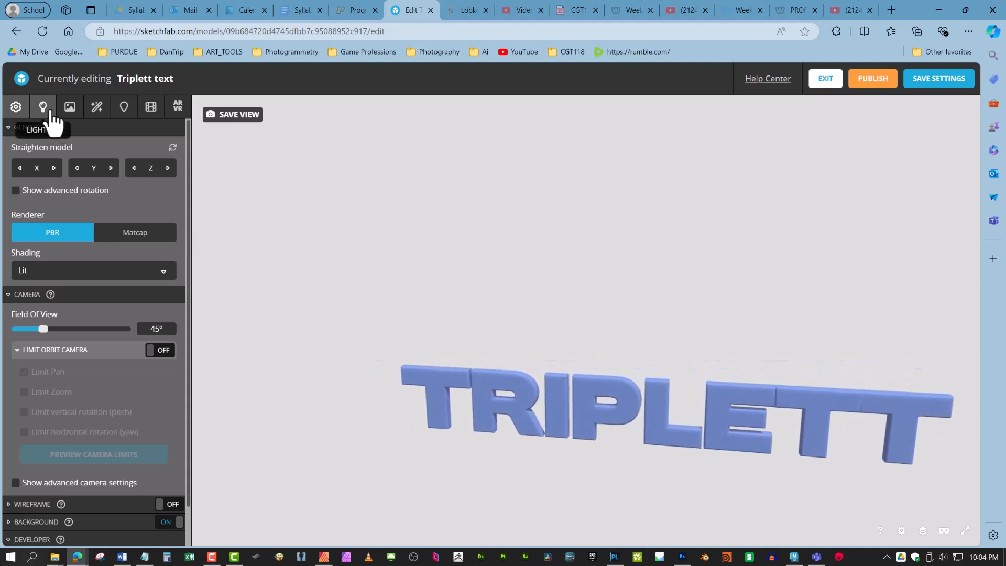
scroll(135, 258, down, 2)
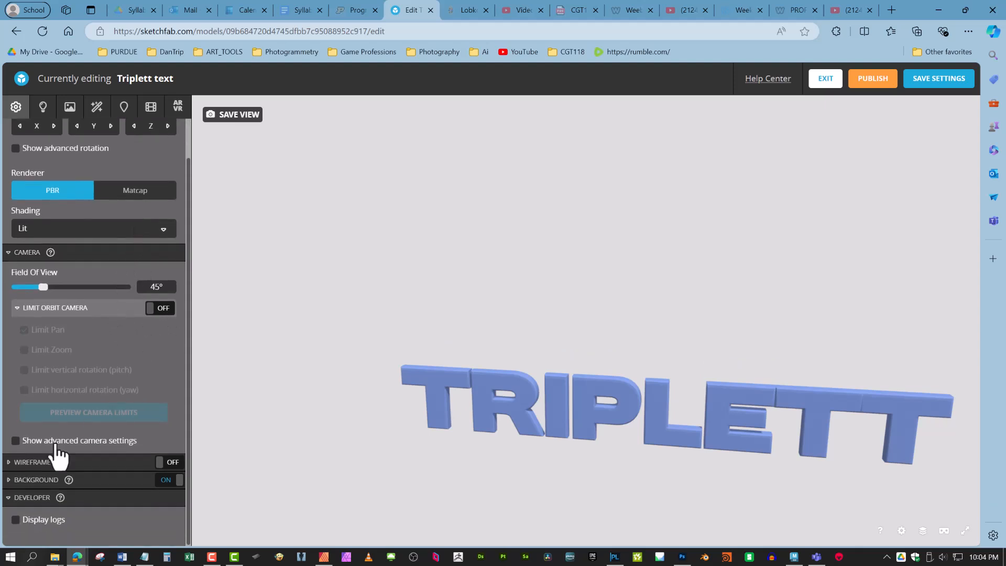
click(165, 463)
Change the base color of the m_text material to pink #D5367E.
click(72, 111)
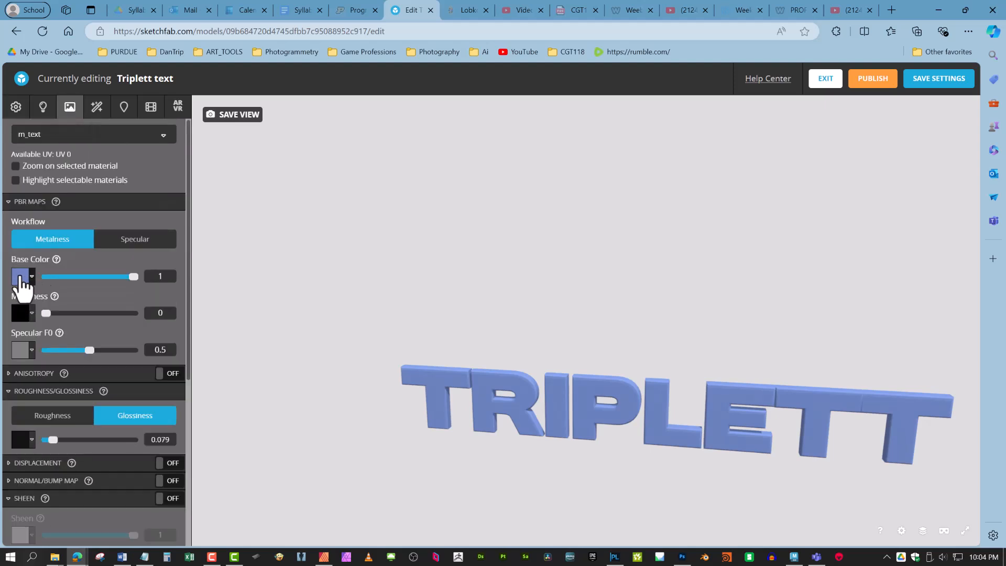
click(21, 278)
mouse_move(113, 363)
mouse_down()
mouse_move(119, 393)
mouse_move(63, 385)
mouse_move(93, 402)
mouse_up()
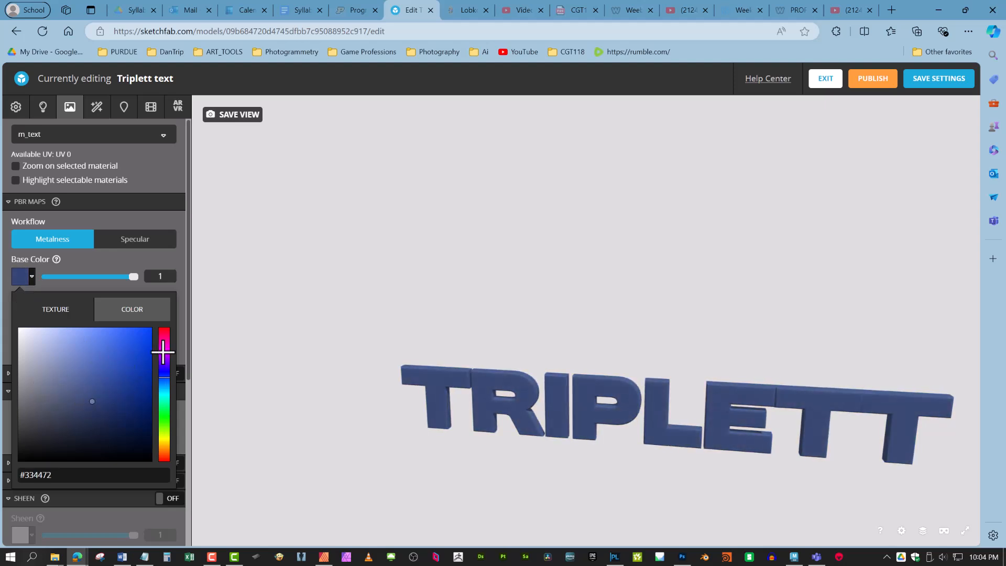
drag(162, 349, 165, 331)
click(120, 347)
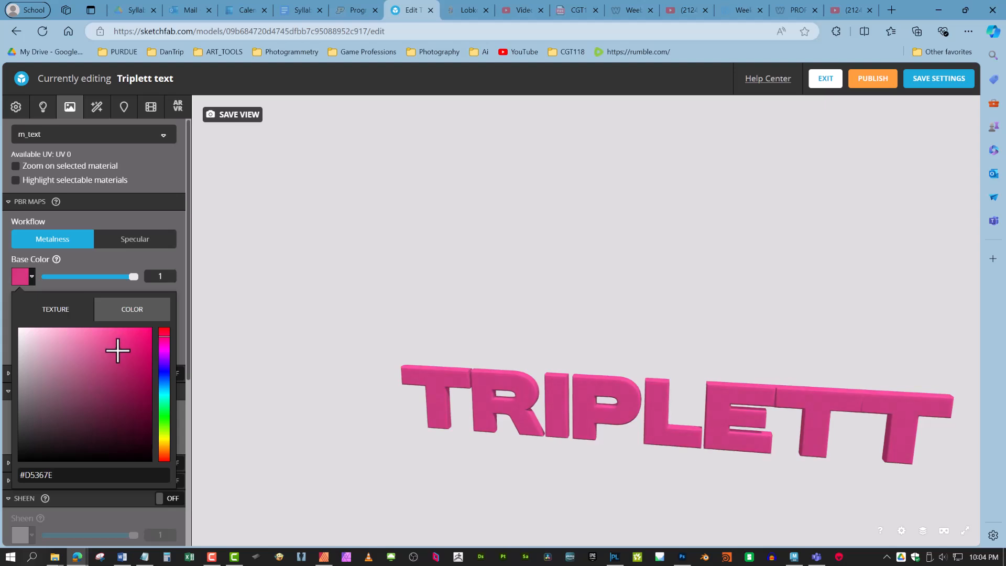
click(154, 173)
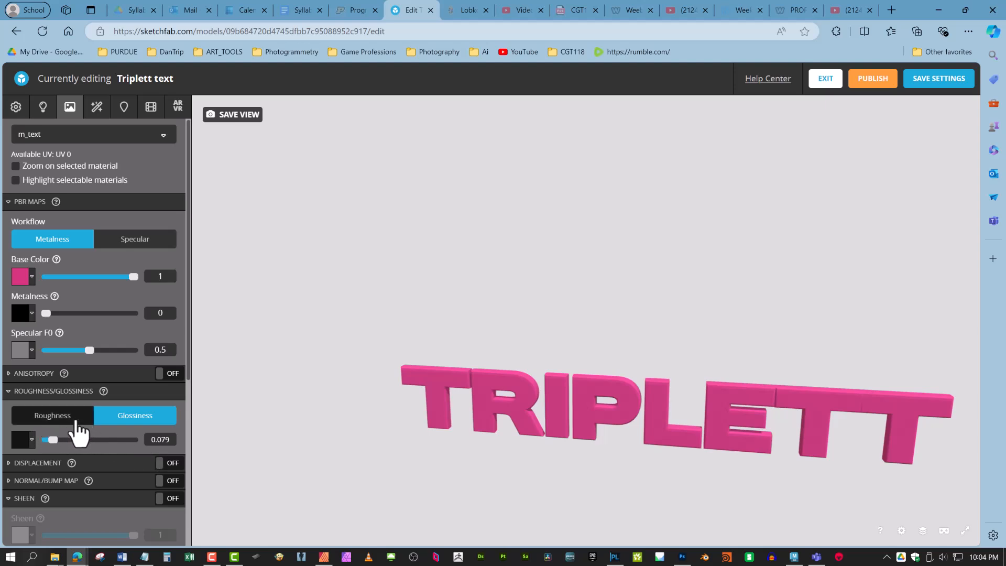
Set the material's glossiness to 0.967, switch that setting to Roughness, and set Metalness to 1.
drag(50, 436, 131, 439)
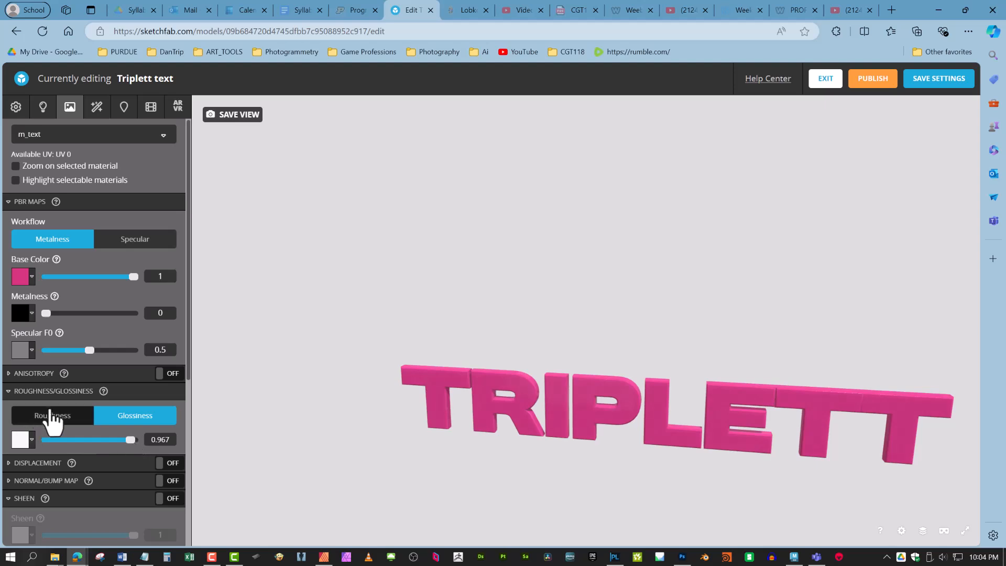
click(65, 418)
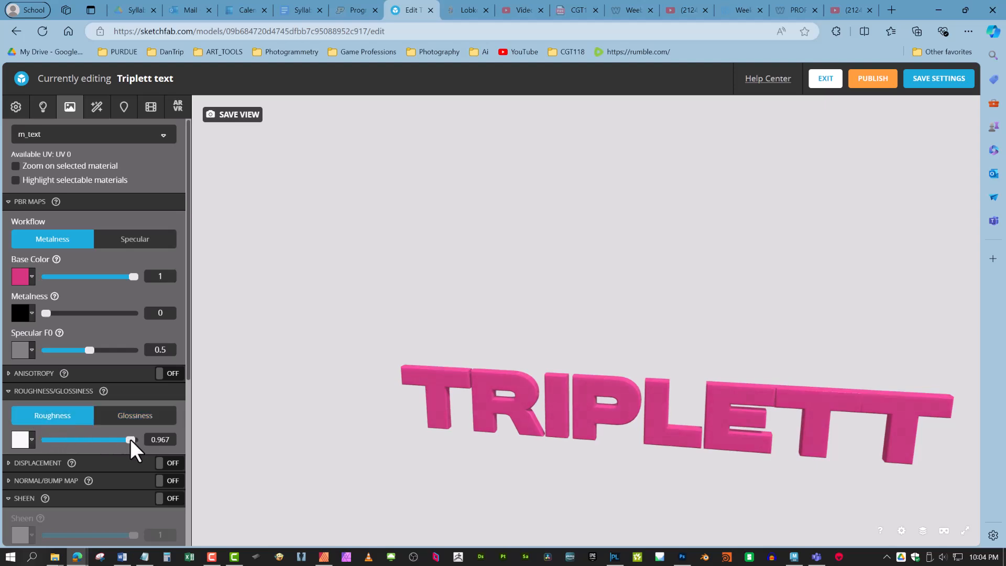
drag(46, 313, 148, 316)
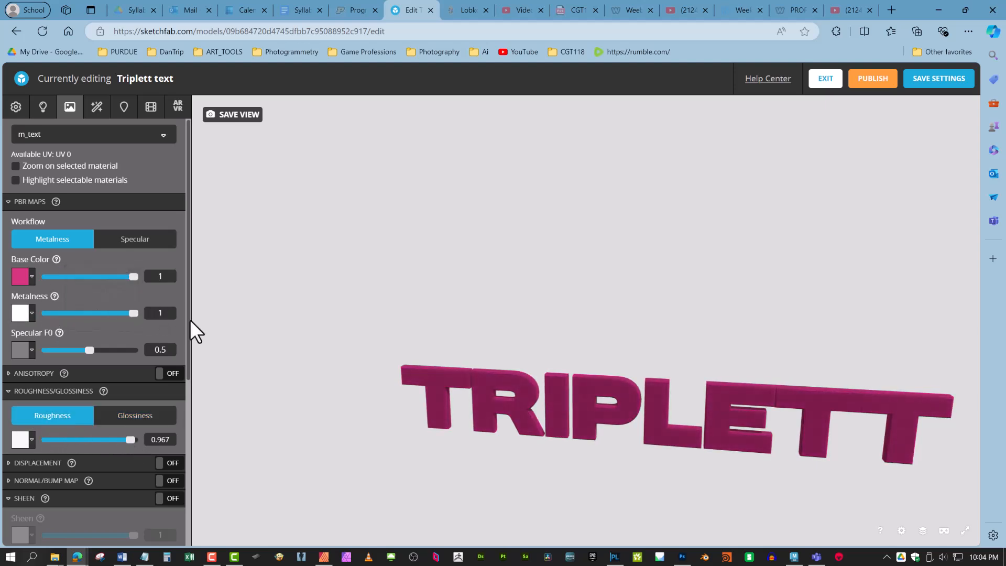
drag(562, 400, 487, 397)
scroll(503, 401, up, 3)
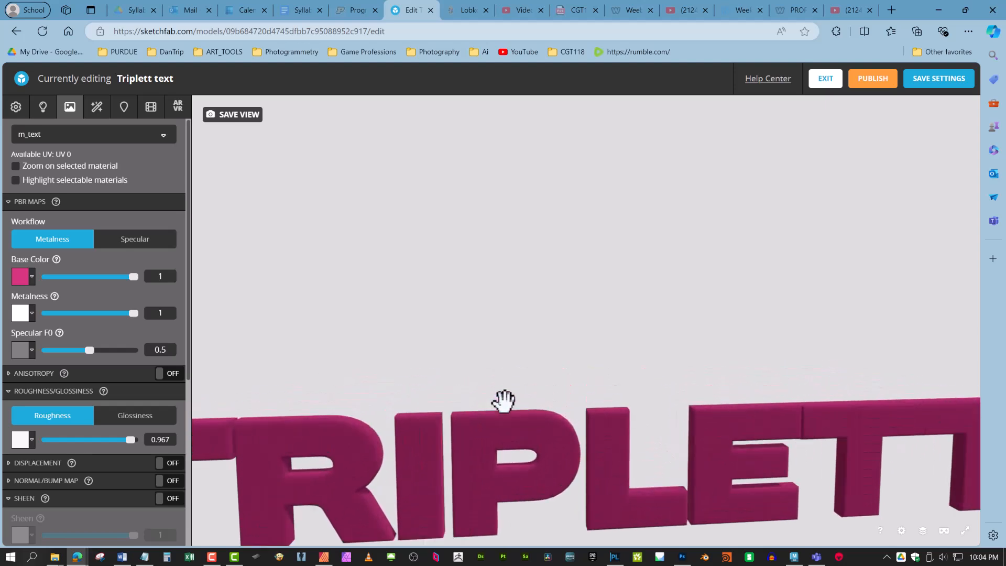
scroll(568, 355, up, 6)
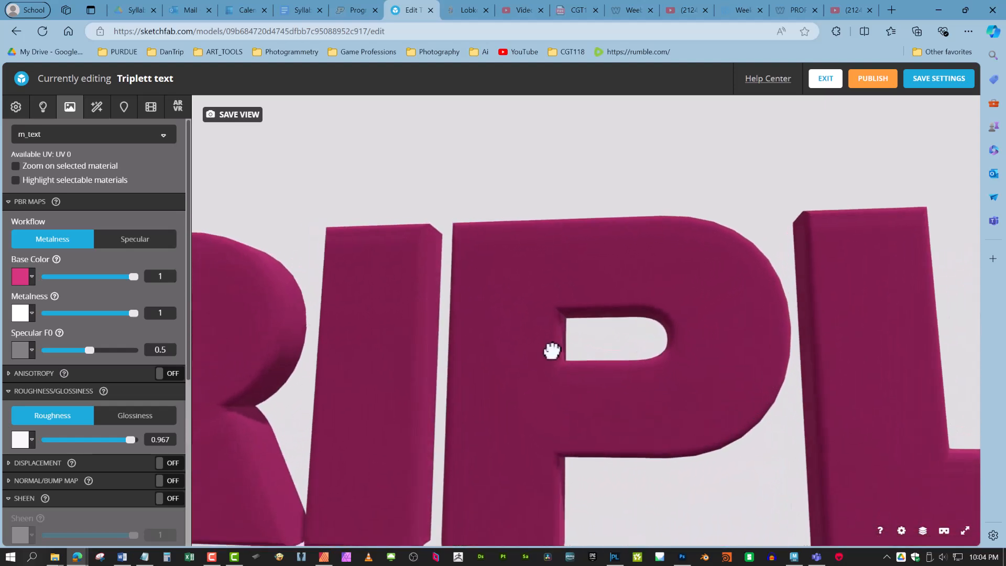
drag(553, 350, 465, 366)
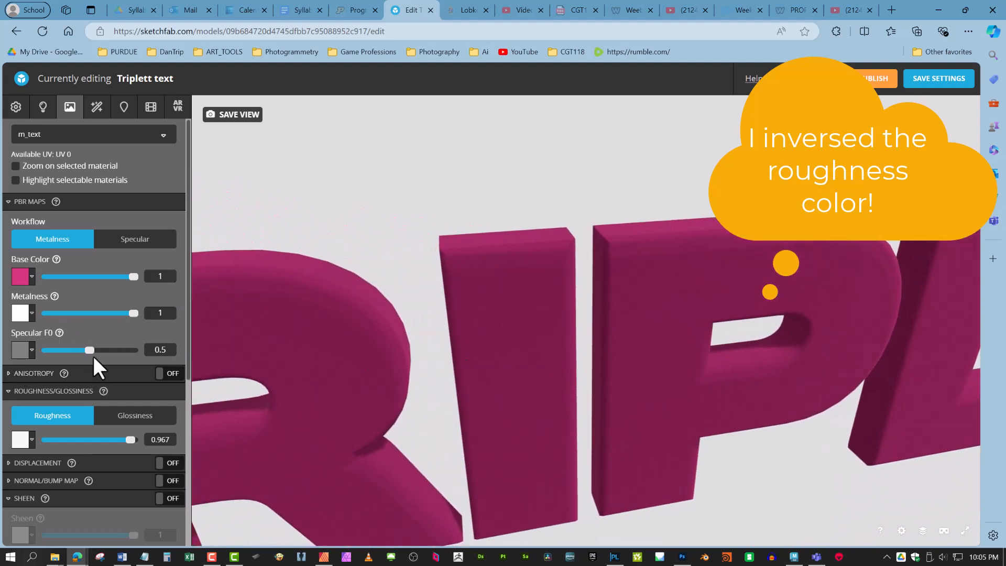
Set the m_text material's Specular F0 to 0.833 and its Roughness to 0.11 for a shiny metallic finish.
drag(89, 350, 173, 348)
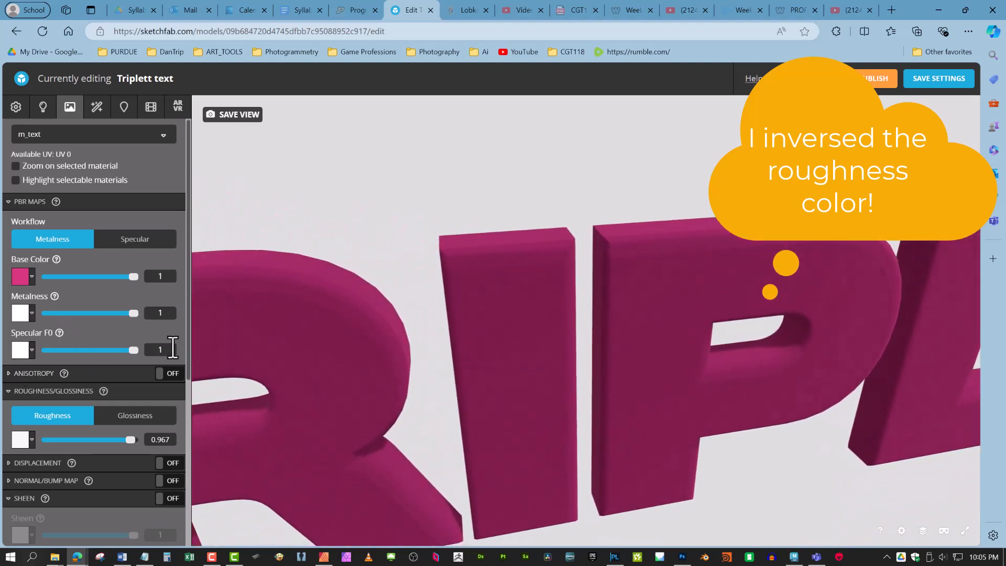
click(122, 350)
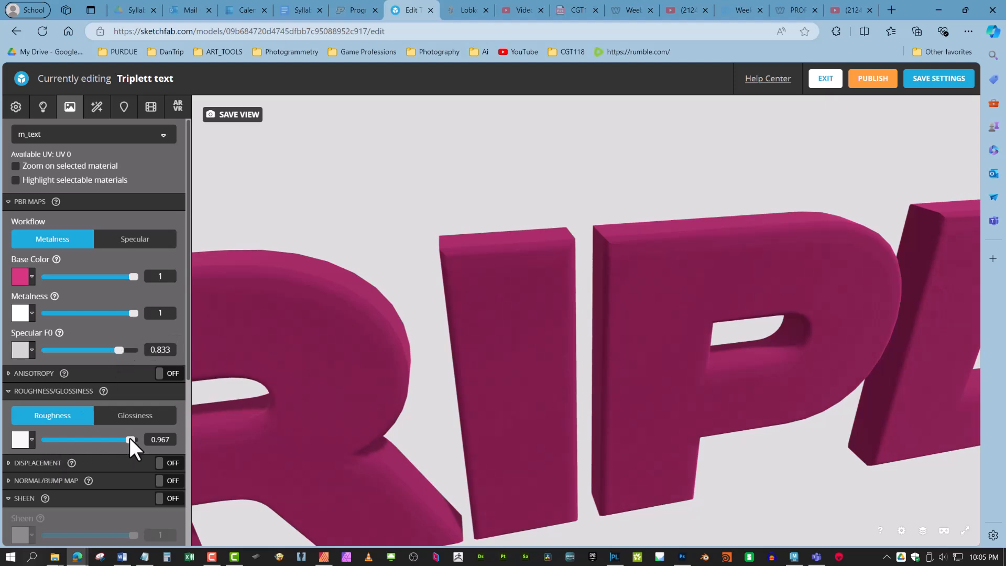
drag(130, 439, 53, 442)
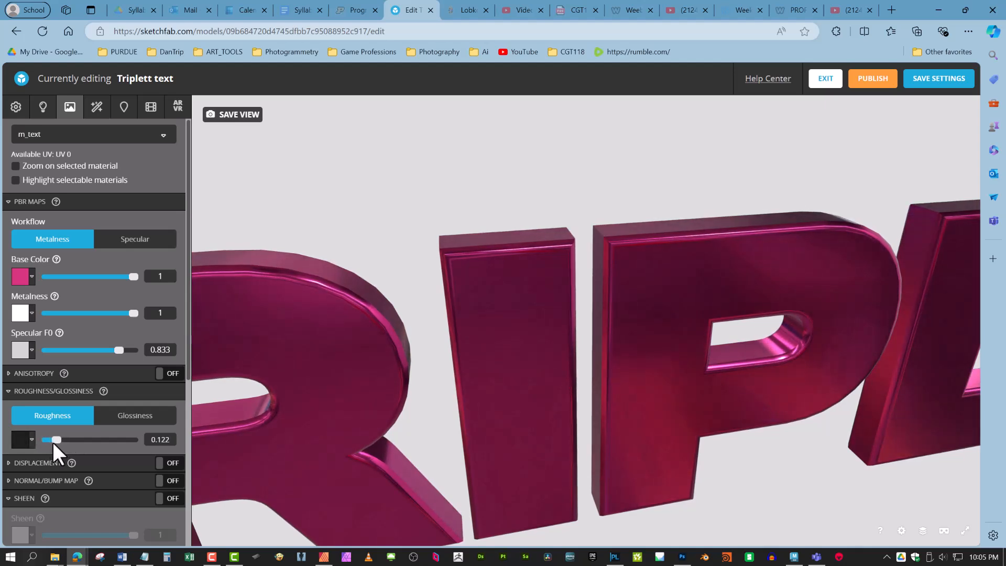
drag(603, 378, 549, 346)
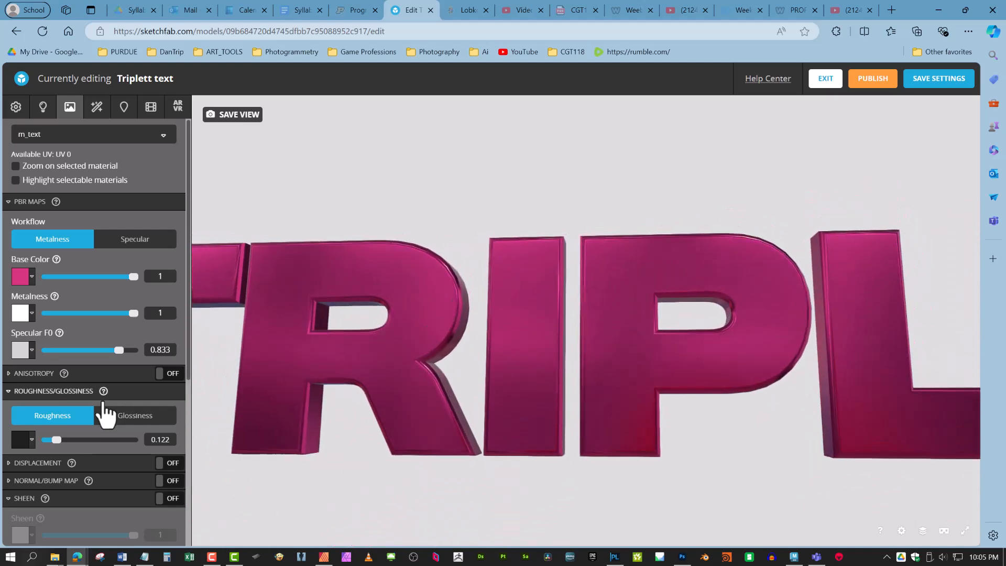
mouse_move(58, 442)
mouse_down()
mouse_move(150, 445)
mouse_move(51, 449)
mouse_up()
drag(685, 299, 599, 332)
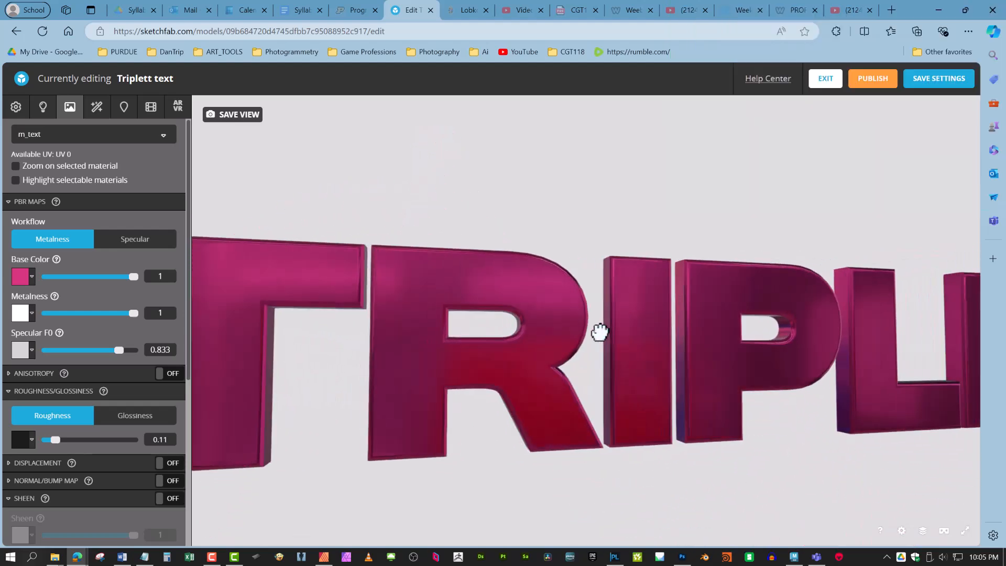
Try the Gareoult environment for the scene lighting and rotate its orientation to check the reflections on the text.
scroll(603, 333, down, 4)
right_drag(613, 337, 580, 349)
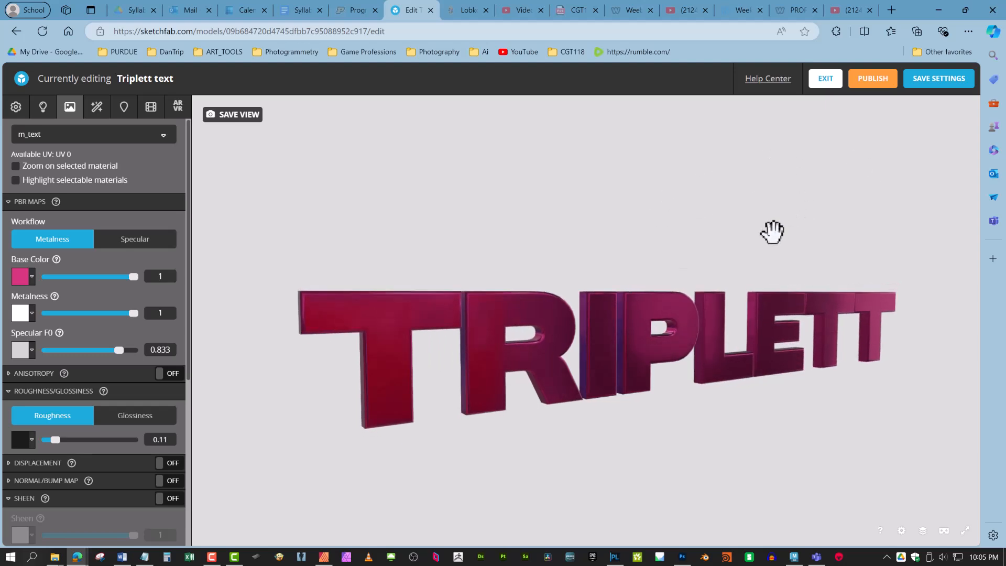
drag(637, 343, 691, 340)
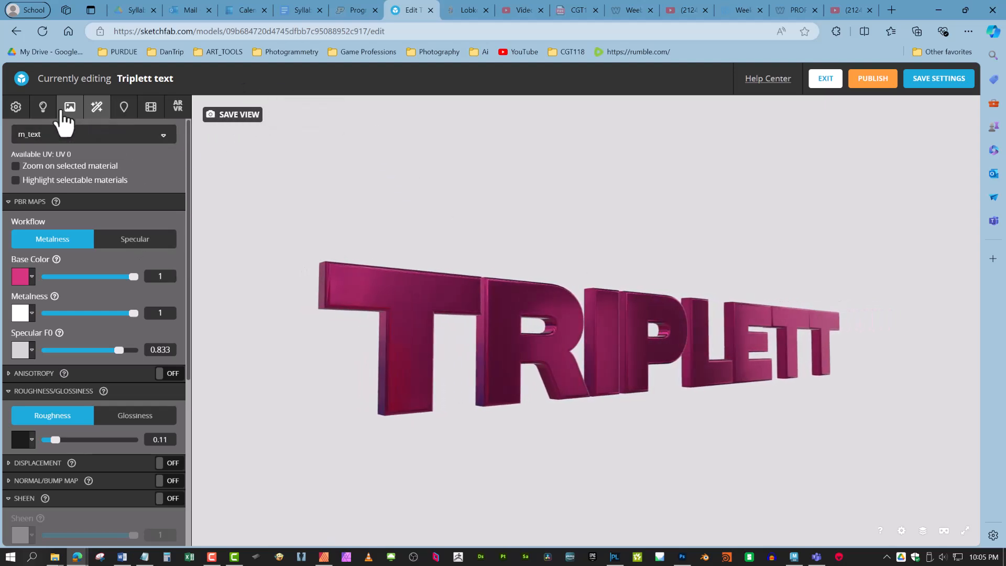
click(44, 119)
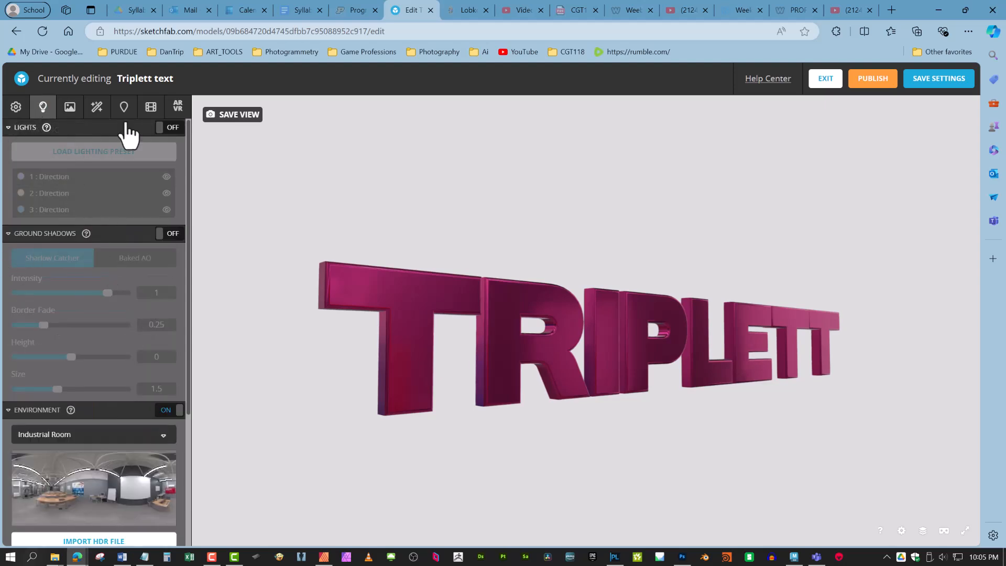
click(61, 440)
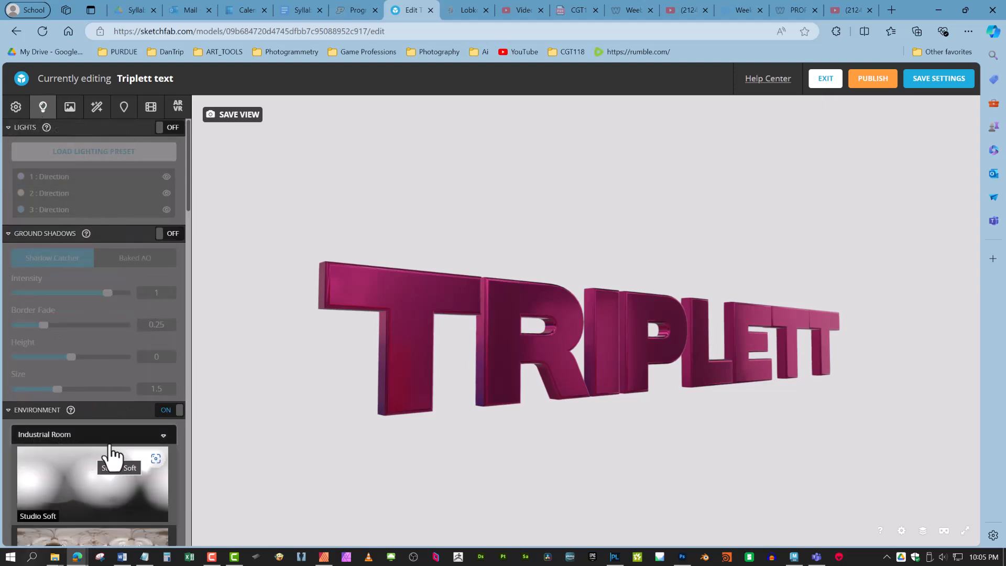
scroll(120, 475, down, 3)
scroll(119, 440, down, 3)
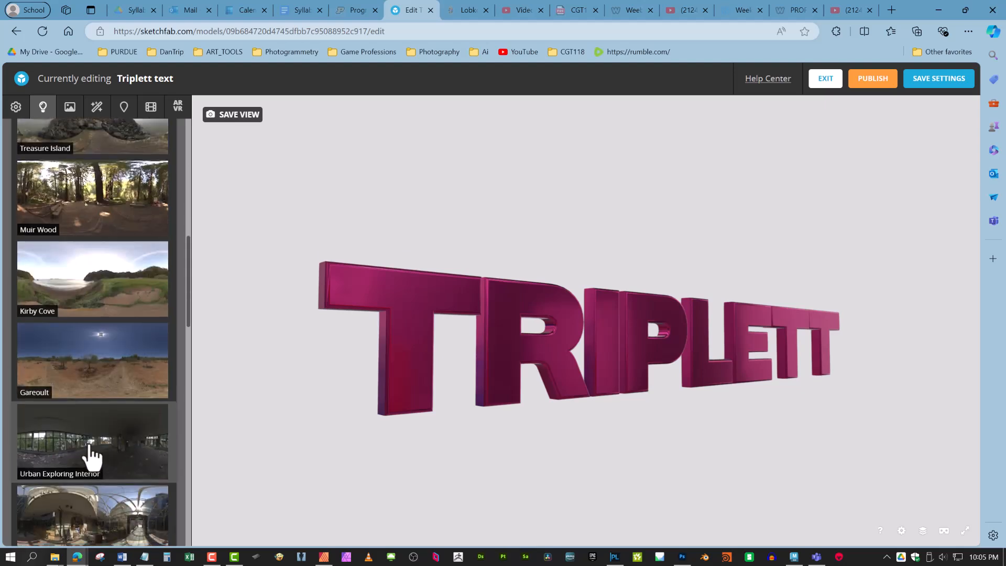
click(115, 365)
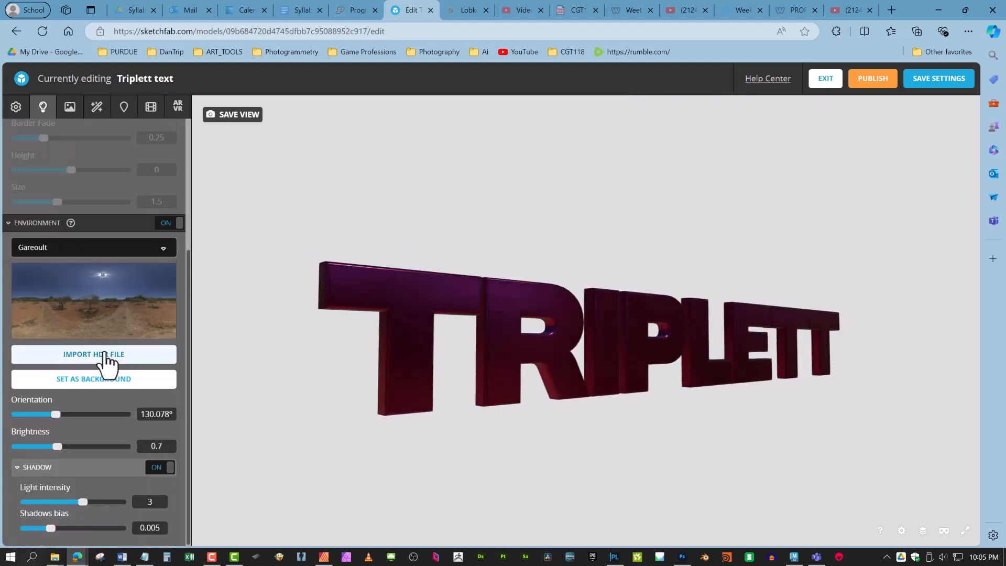
drag(59, 414, 103, 408)
Set the lighting environment to Road in Dordogne with Orientation 225.499° and Brightness 0.8484.
click(84, 256)
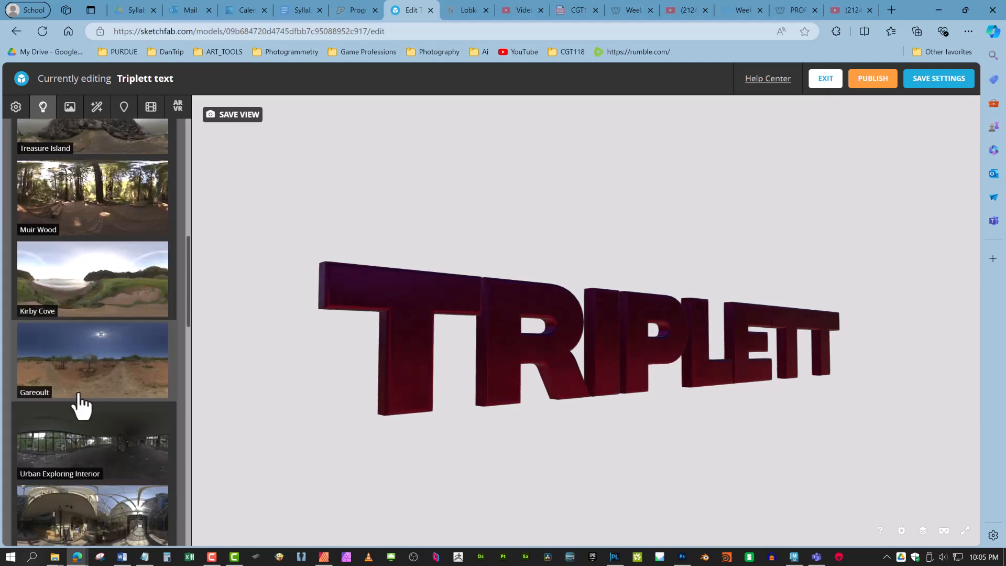
scroll(89, 407, down, 7)
click(100, 340)
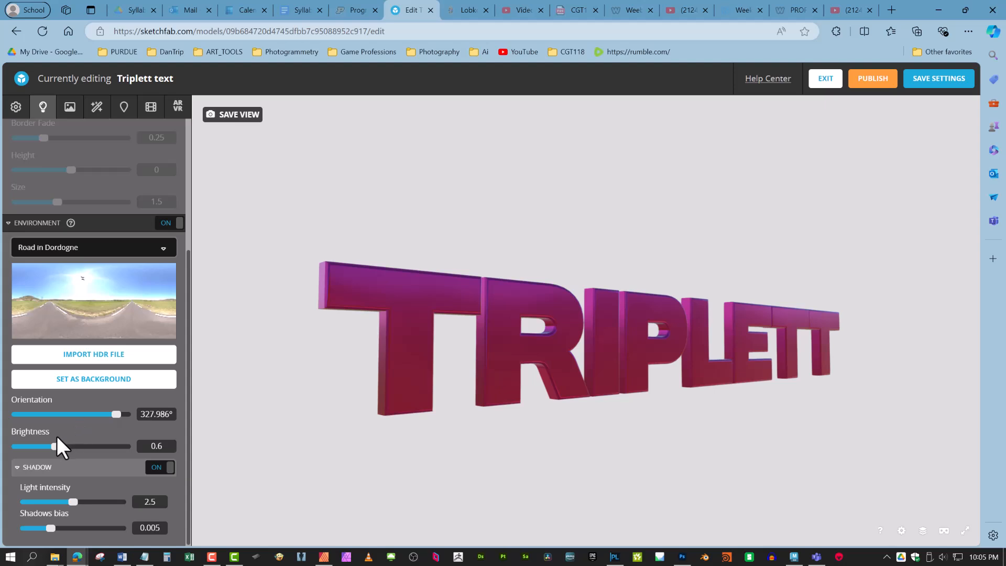
drag(117, 414, 84, 416)
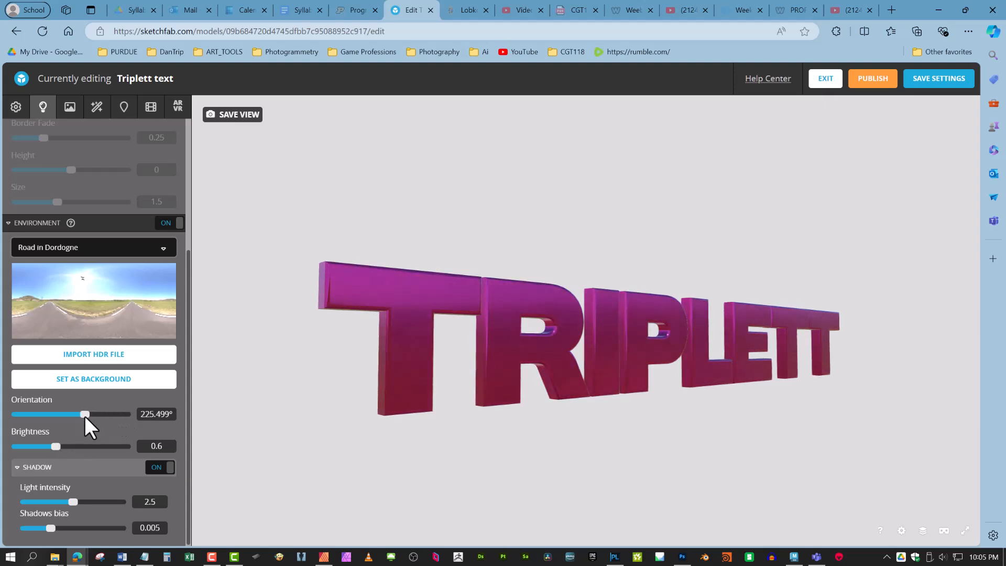
drag(52, 445, 58, 444)
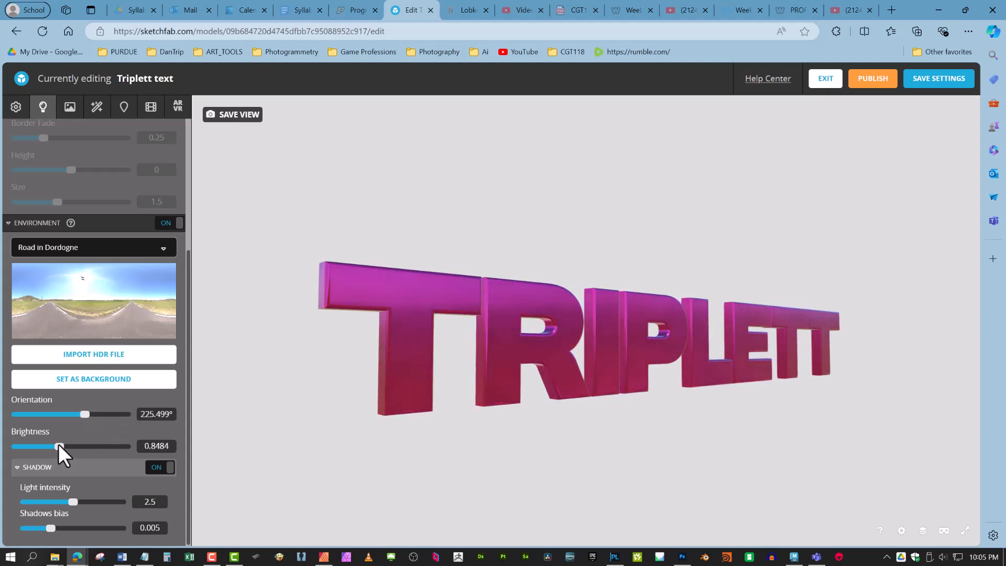
Save an angled view of the 3D text, publish the model, and open its public page.
drag(778, 335, 695, 355)
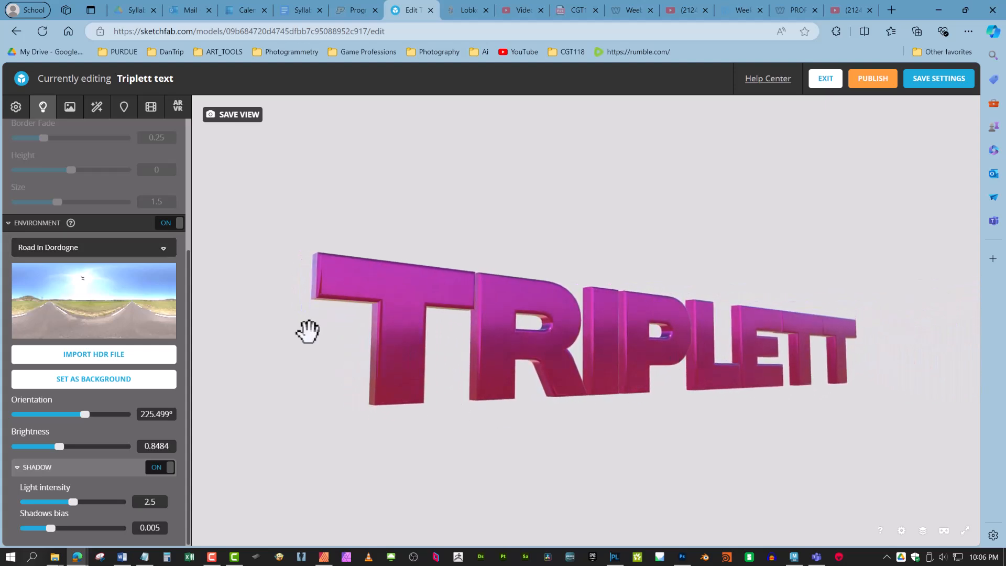
click(259, 121)
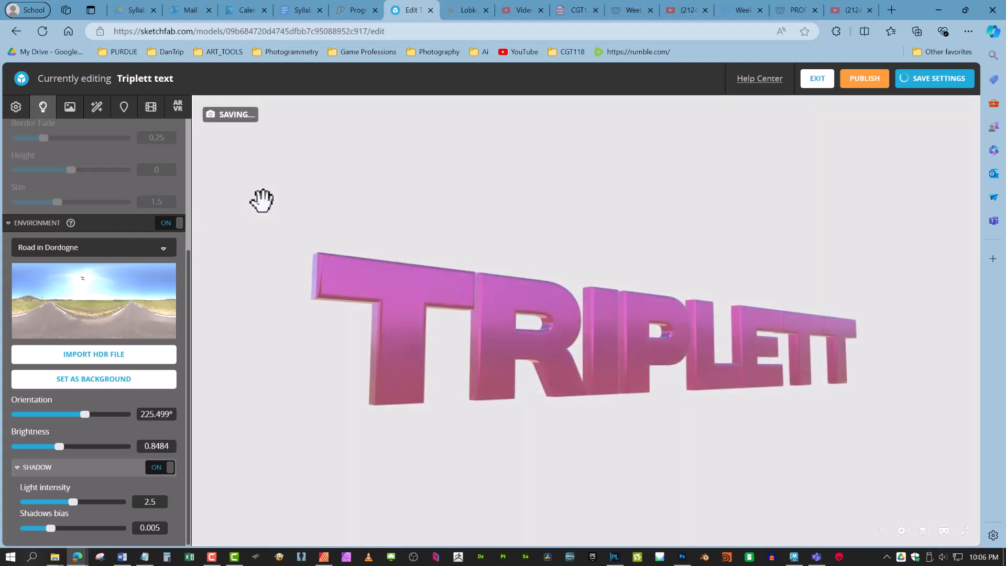
click(864, 83)
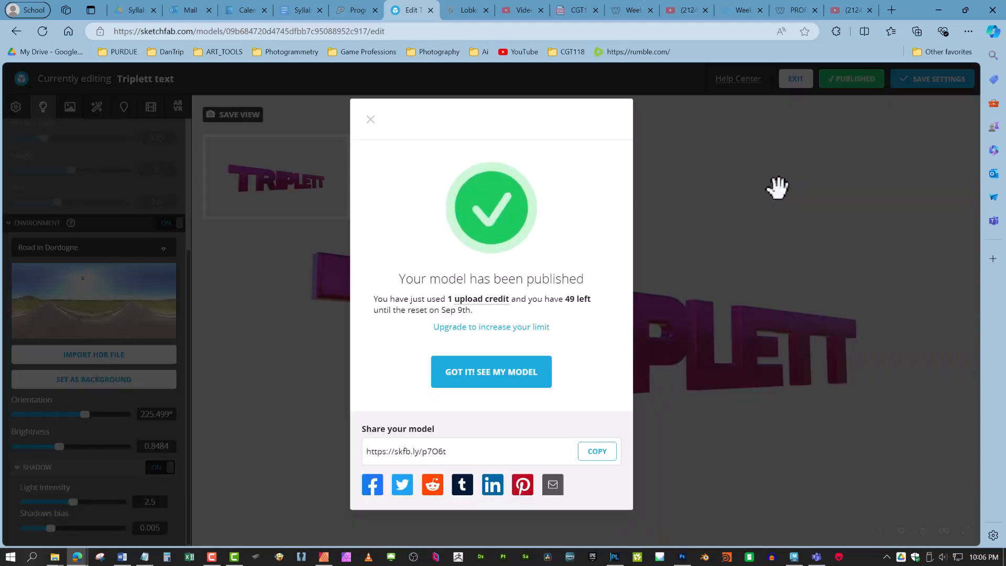
click(486, 381)
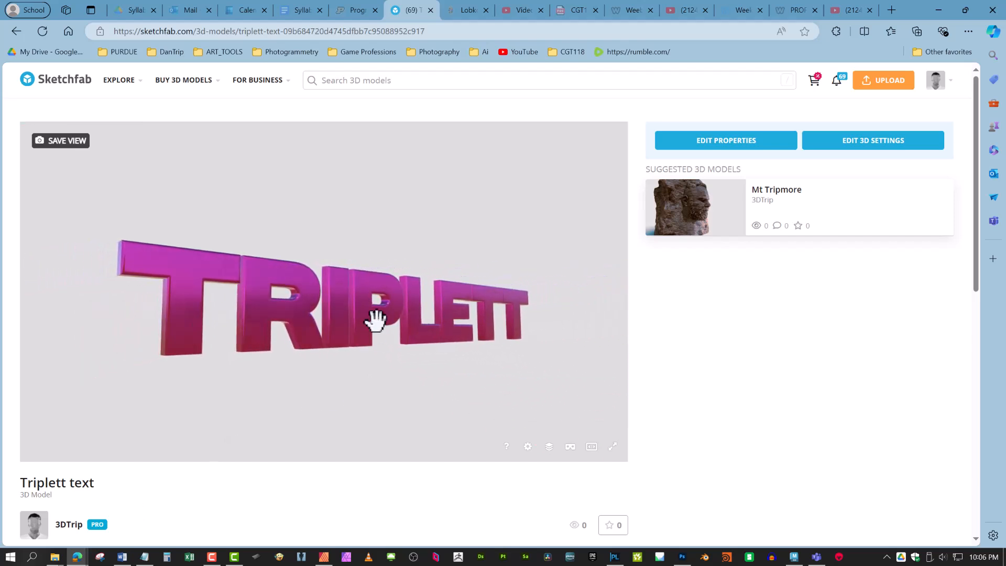
Examine the published 3D text from several angles and look through the details on its model page.
mouse_move(373, 317)
mouse_down()
mouse_move(231, 319)
mouse_move(382, 319)
mouse_up()
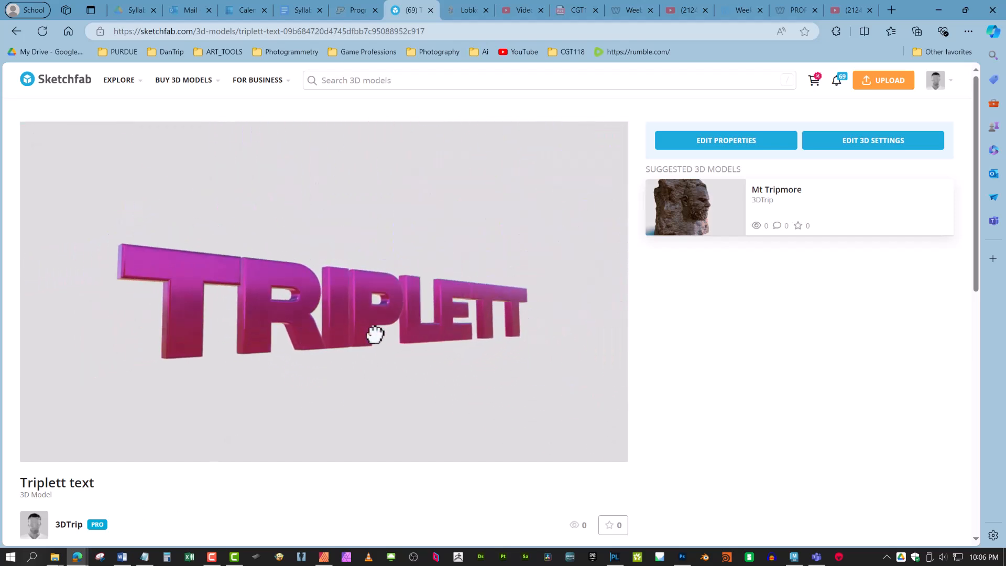
scroll(230, 498, down, 1)
scroll(225, 495, down, 3)
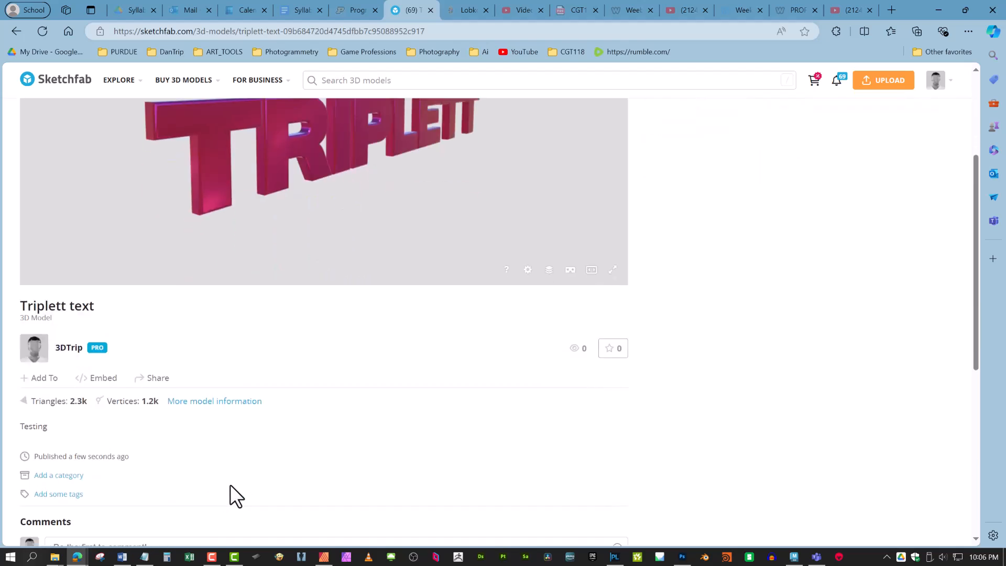
drag(386, 259, 638, 251)
scroll(750, 267, up, 3)
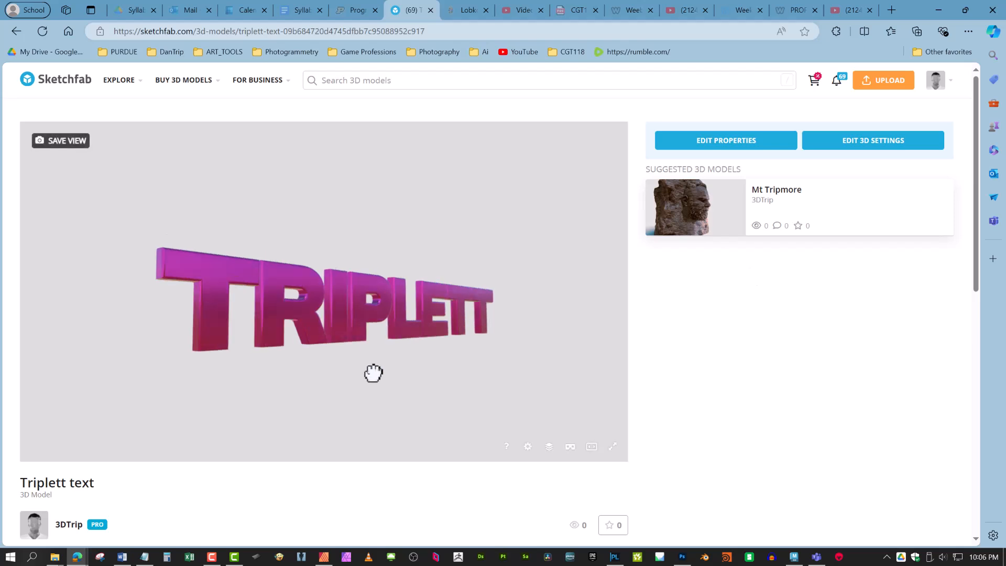
drag(373, 373, 288, 393)
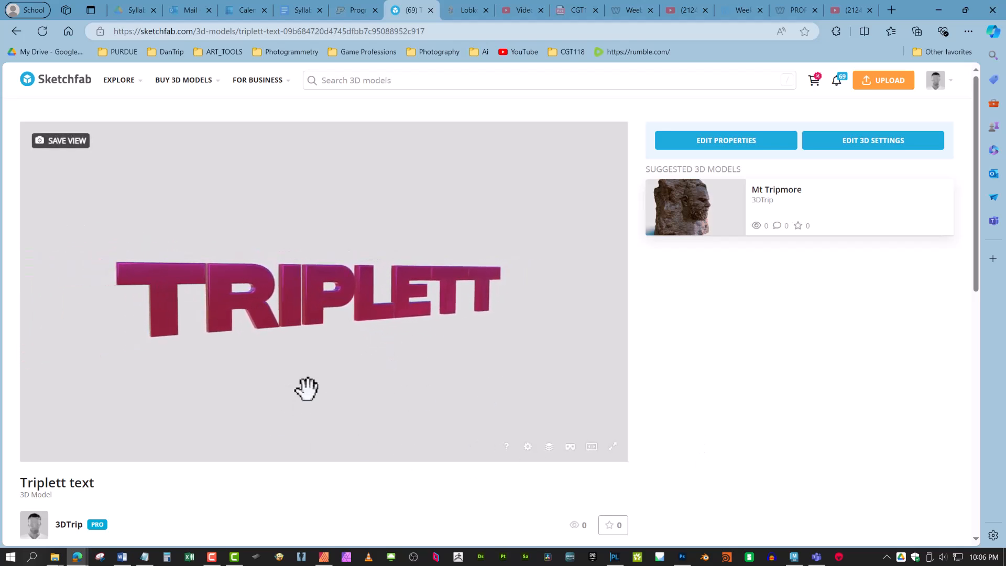
scroll(332, 419, down, 2)
scroll(332, 420, up, 2)
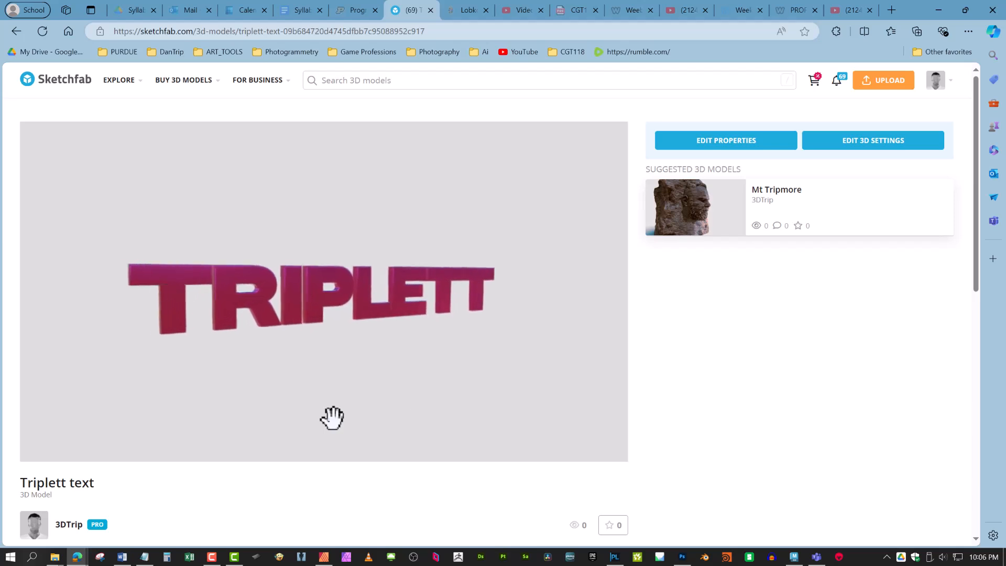
Turn on Fixed Size at 640 x 480 for the model's embed viewer and copy the embed code to the clipboard.
scroll(290, 504, down, 2)
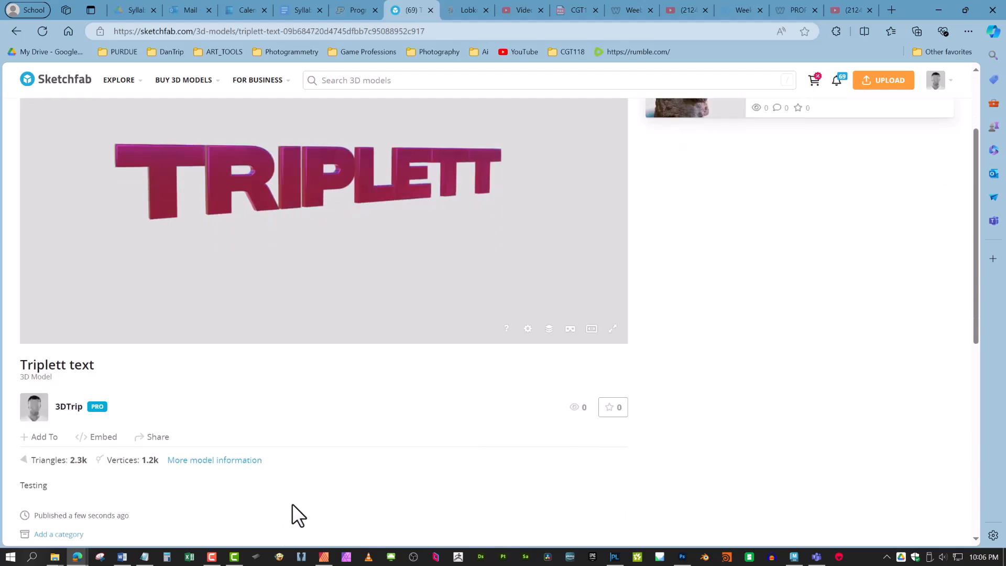
click(110, 441)
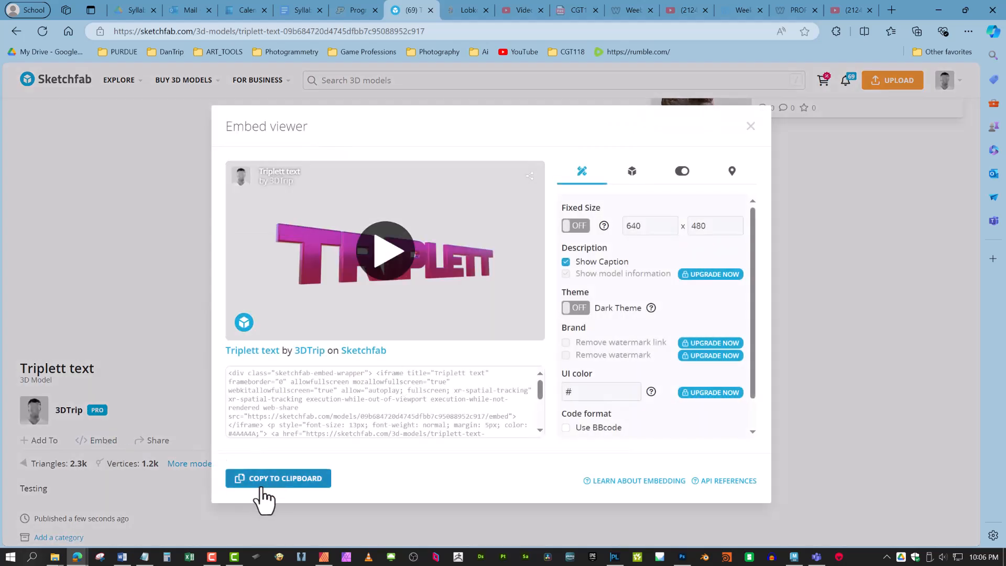
click(269, 478)
click(576, 226)
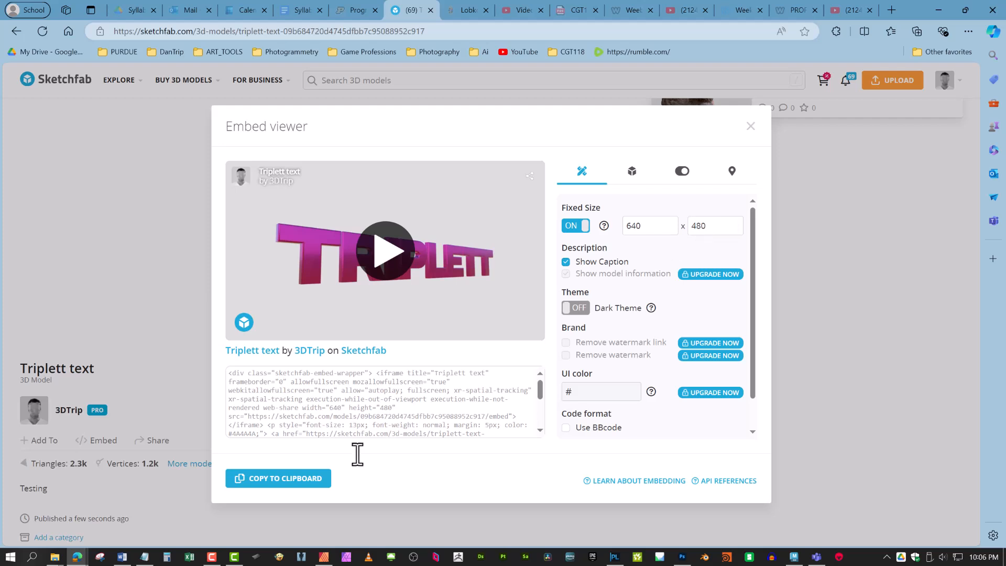
click(294, 478)
drag(302, 409, 400, 411)
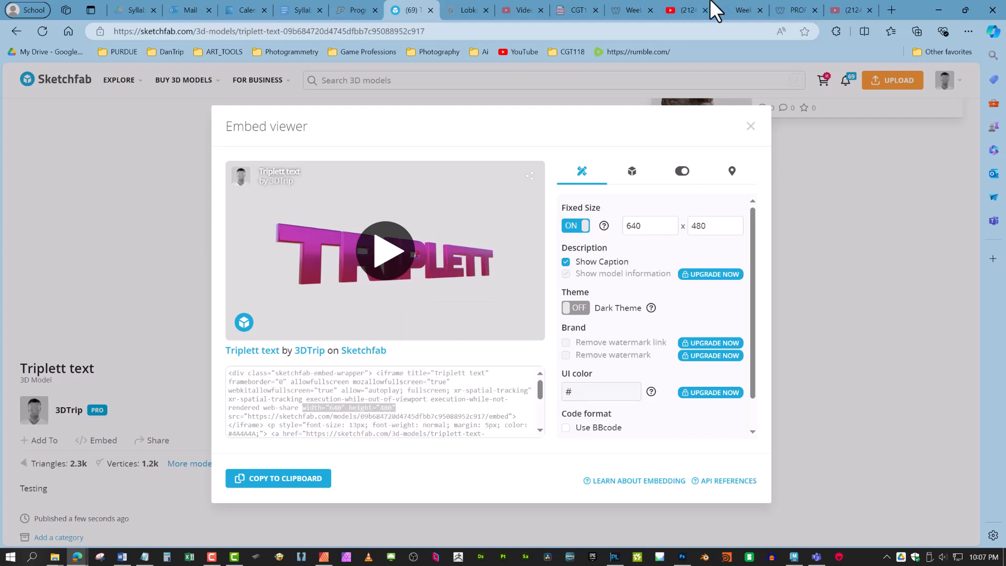
click(295, 480)
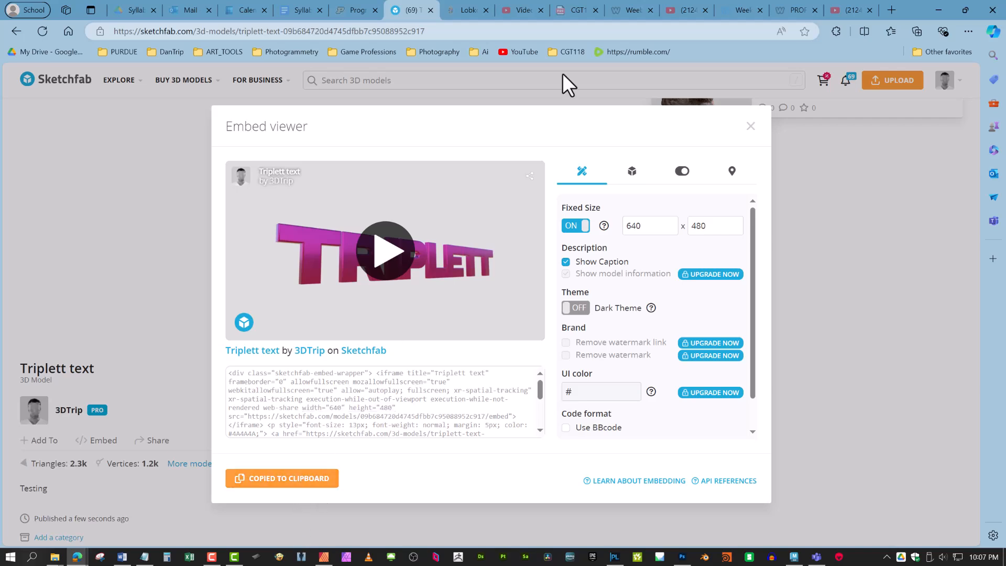
Switch to the Weebly editor, replace the Spinosaurus embed's custom HTML with the copied Sketchfab embed code, and publish the website.
click(628, 17)
scroll(746, 326, down, 3)
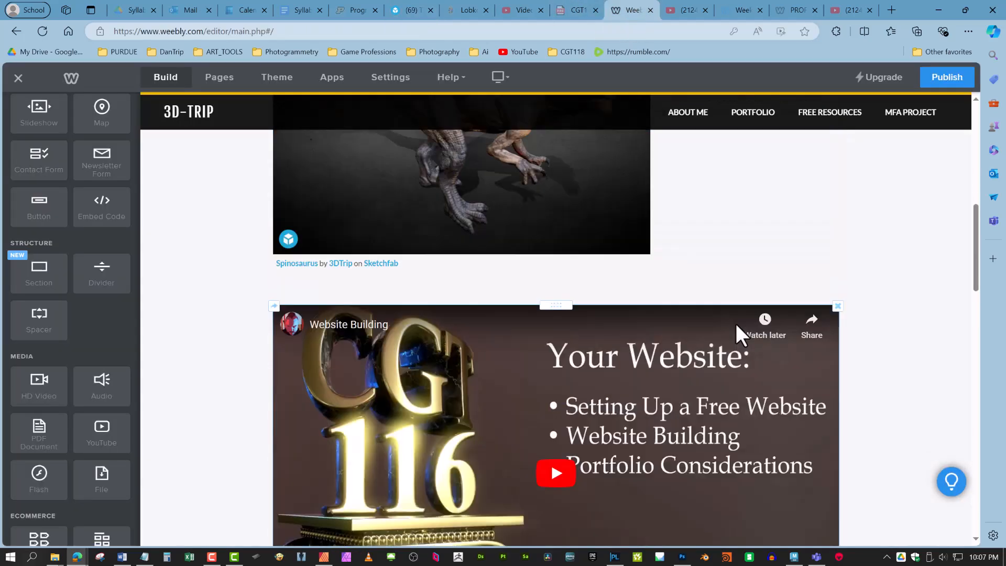
scroll(736, 323, up, 3)
click(604, 228)
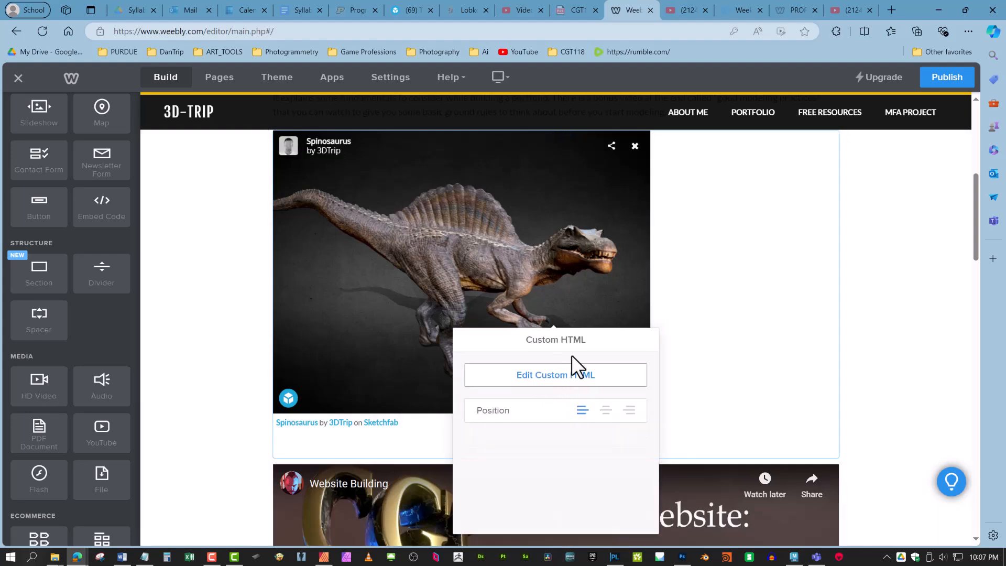
click(559, 375)
key(ctrl+v)
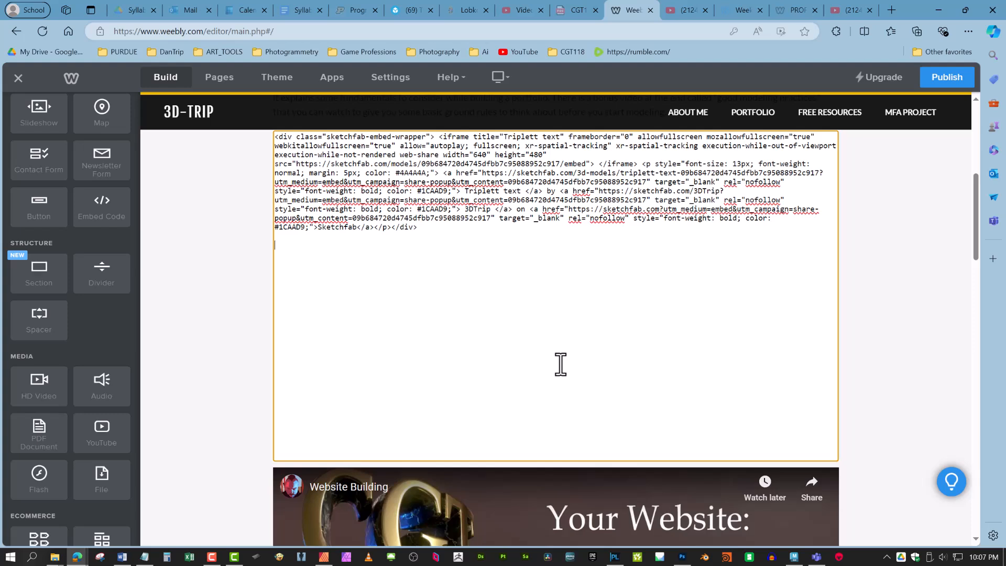
click(892, 276)
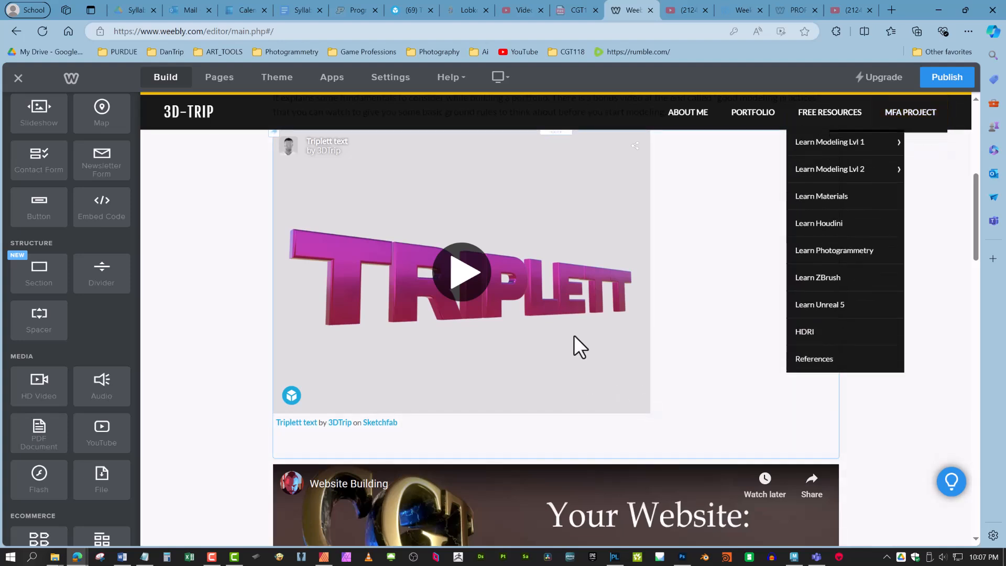
click(946, 78)
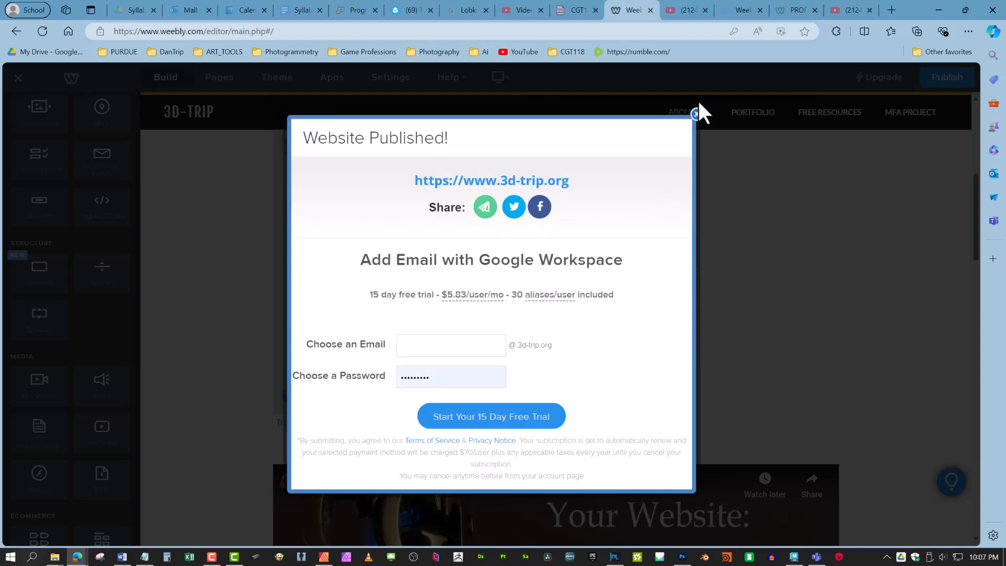
click(697, 109)
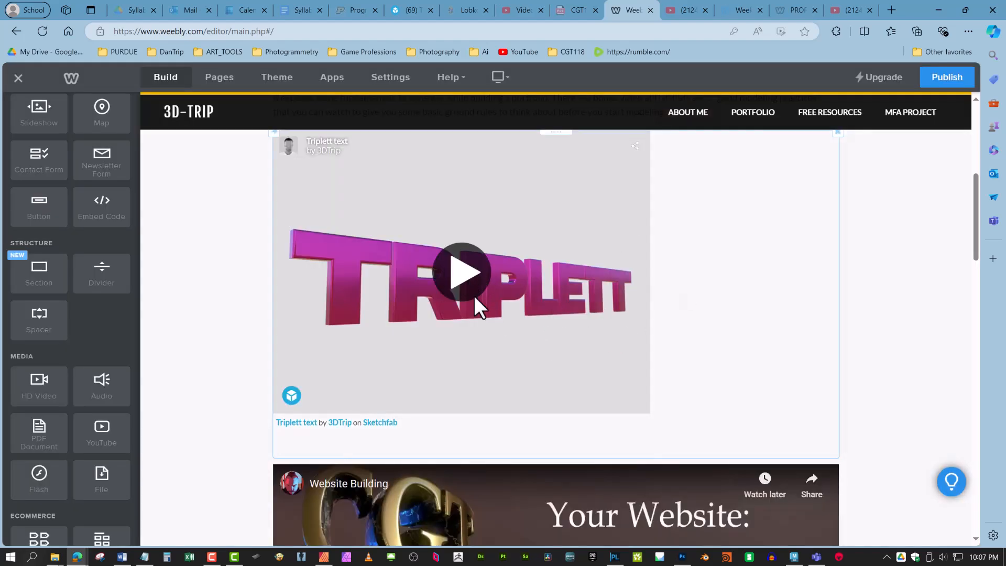